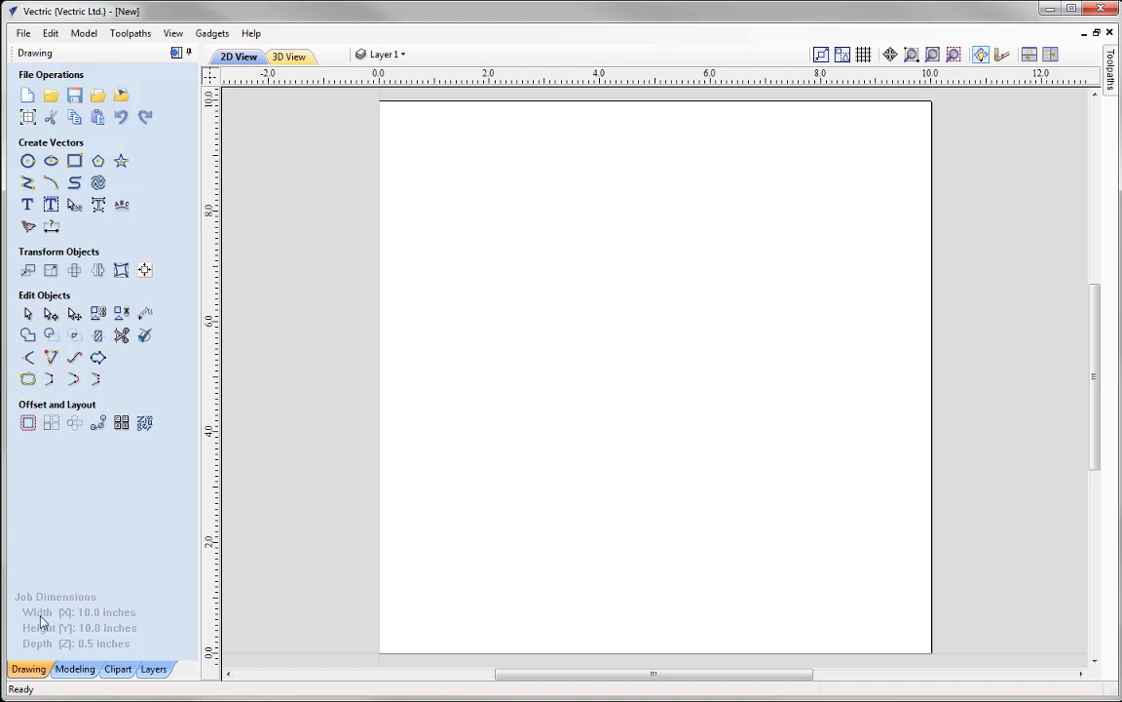
Review the supported file types for importing a component or 3D model, leaving without opening a file
left_click(74, 668)
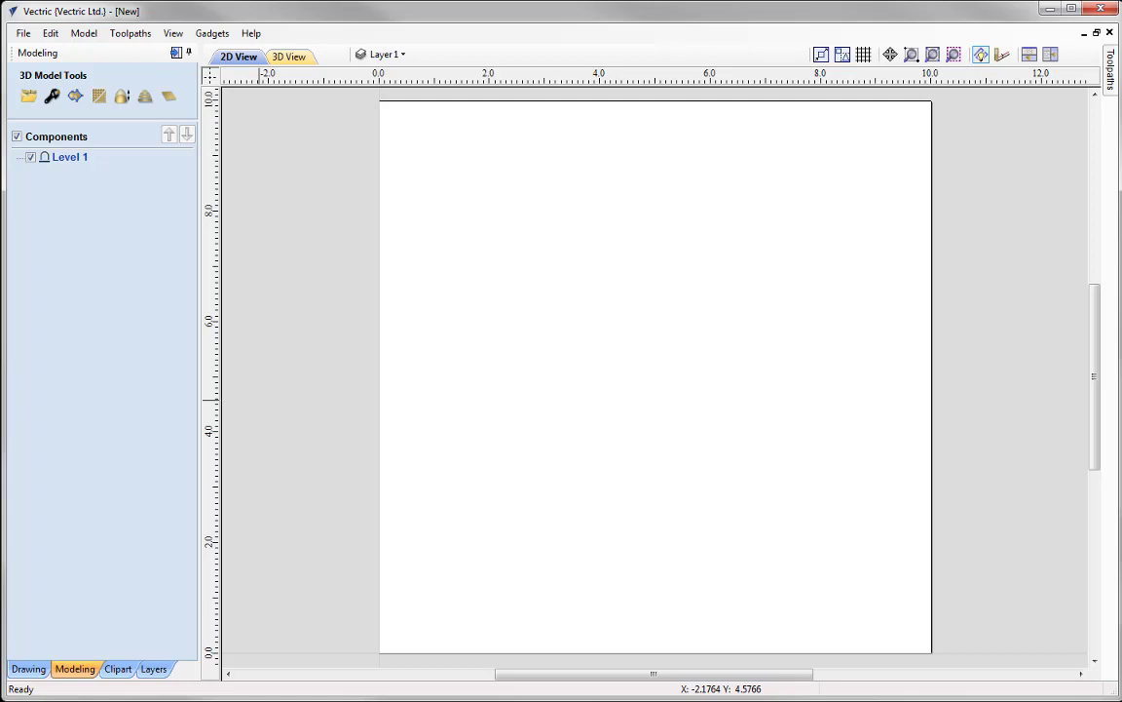
left_click(27, 96)
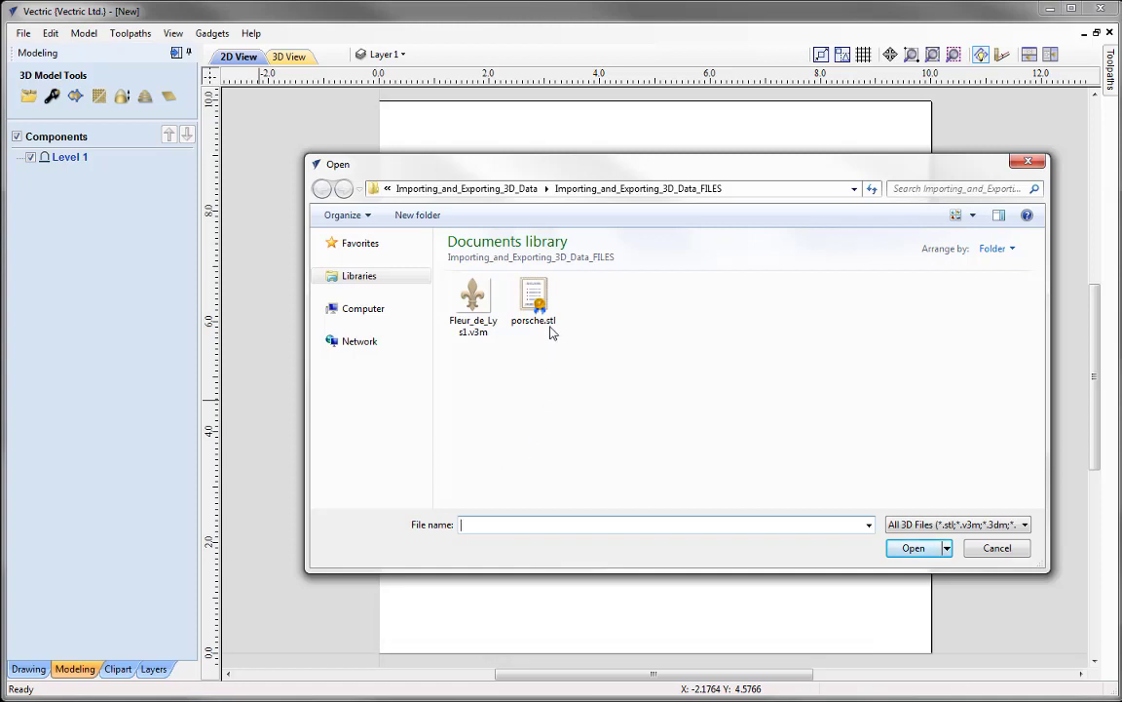
left_click(972, 525)
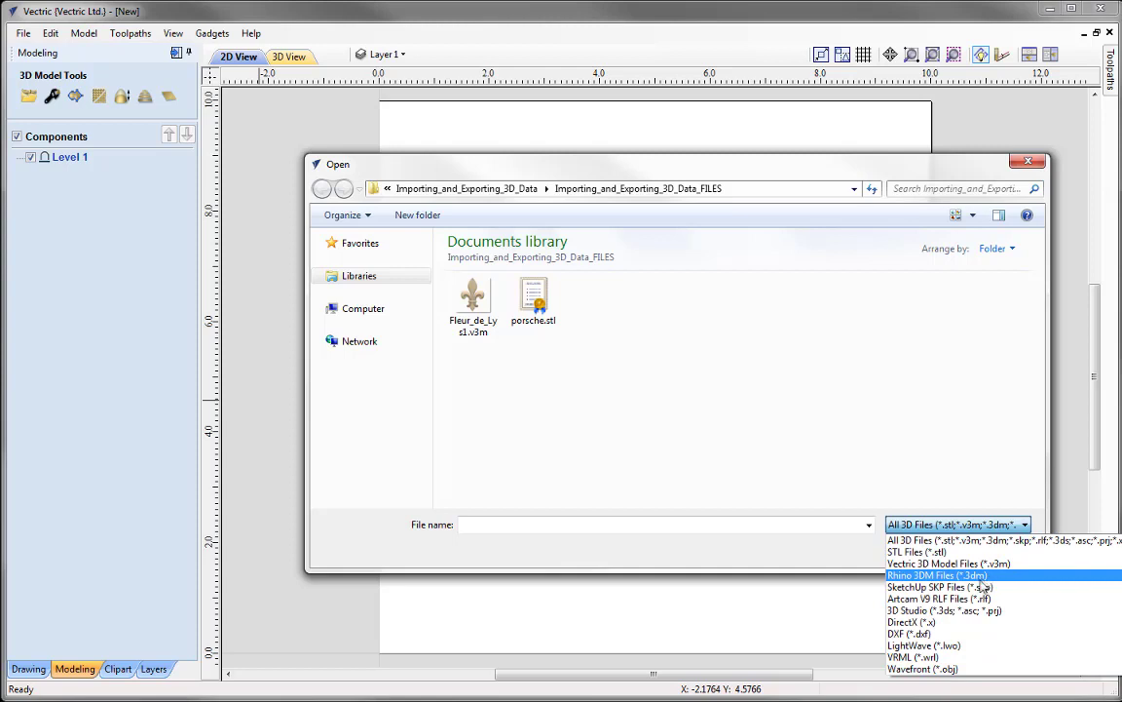
left_click(806, 394)
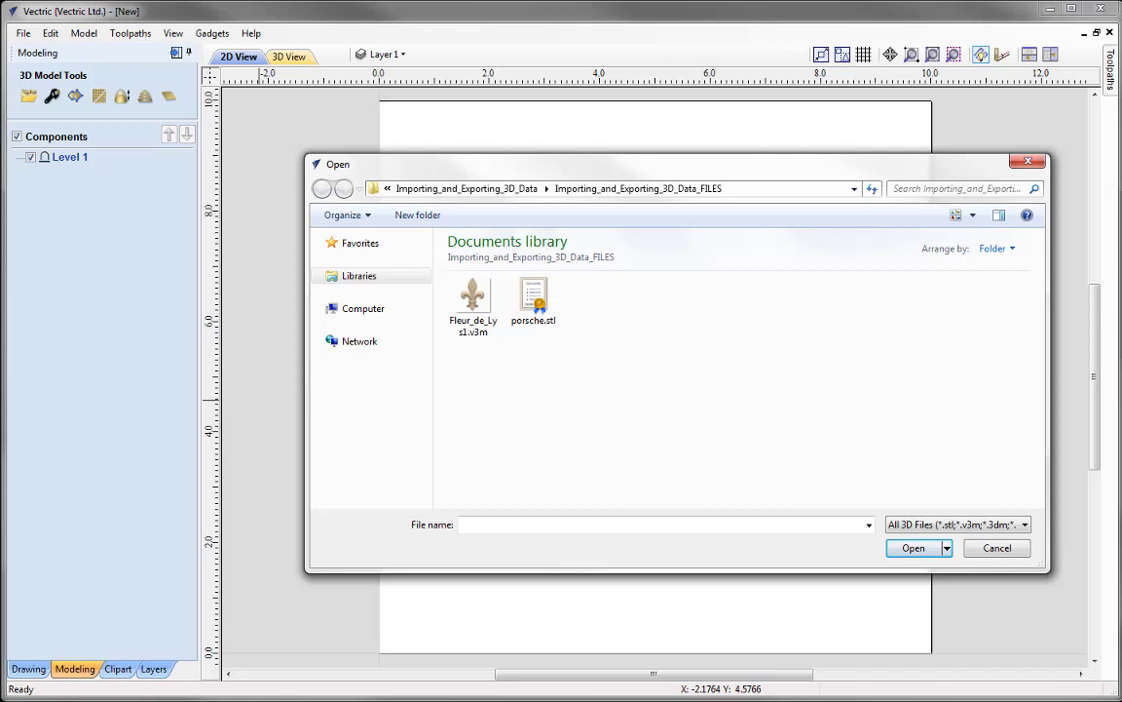
left_click(1000, 550)
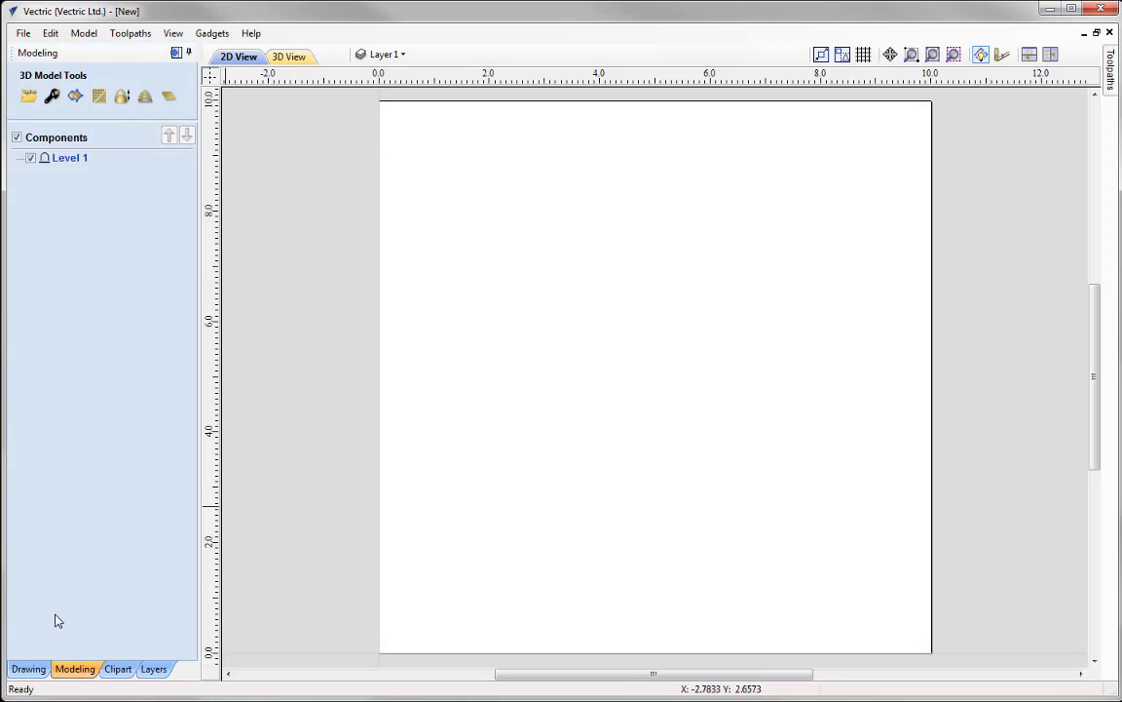
Add the Clipart folder to the clipart library folders
left_click(123, 672)
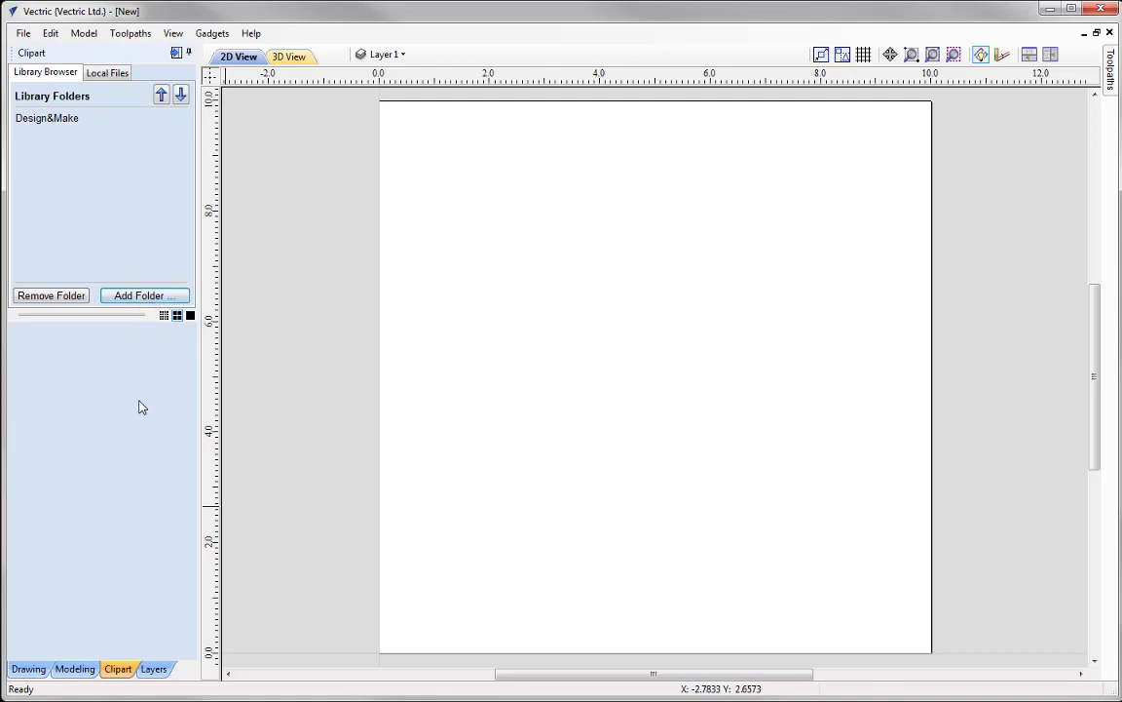
left_click(176, 302)
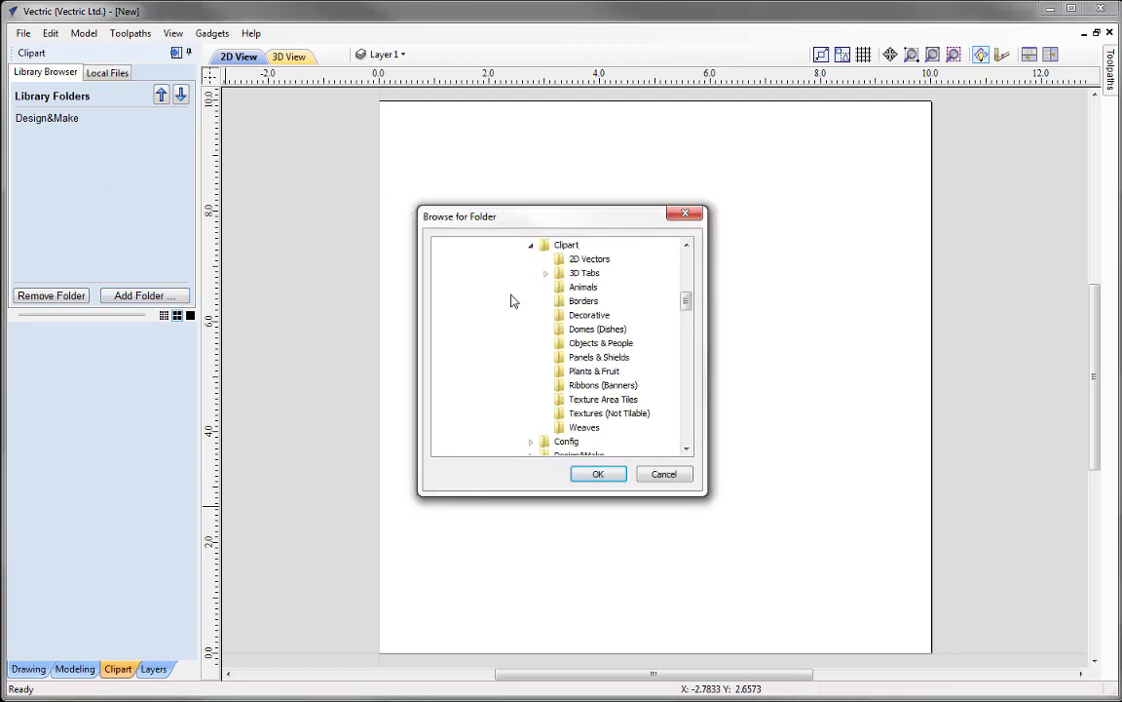
left_click(573, 246)
left_click(598, 475)
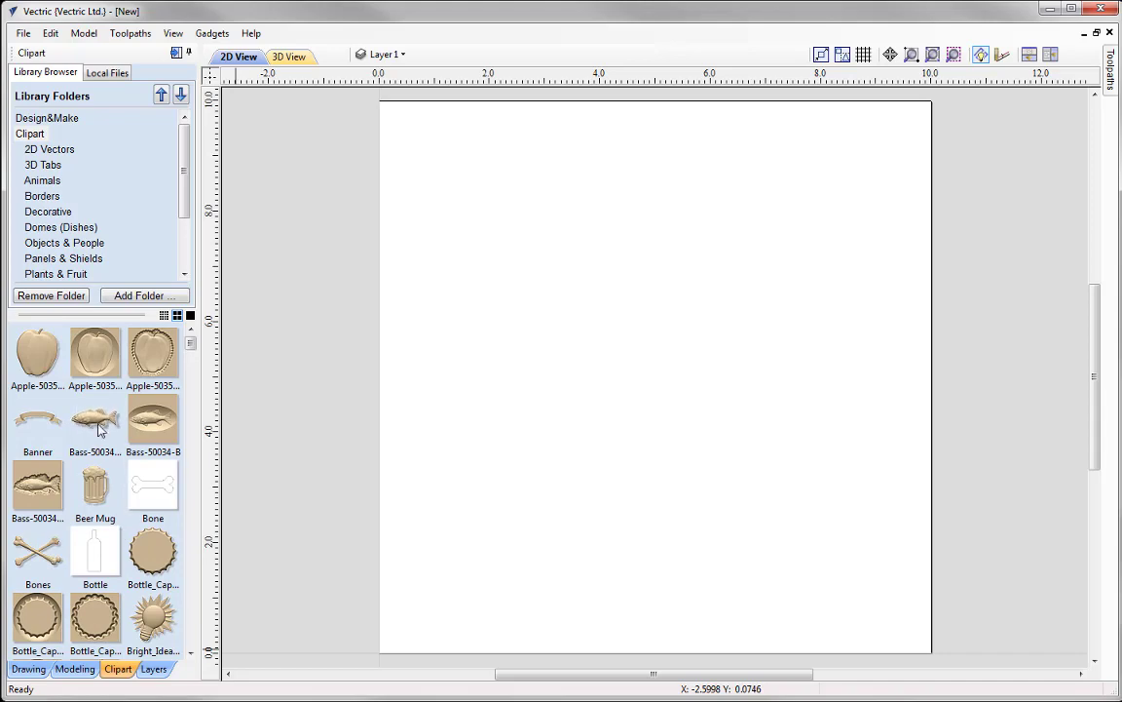
Browse the clipart library's Animals, Borders and Decorative categories to examine the available models
mouse_move(190, 346)
left_mouse_down()
mouse_move(190, 429)
mouse_move(191, 345)
left_mouse_up()
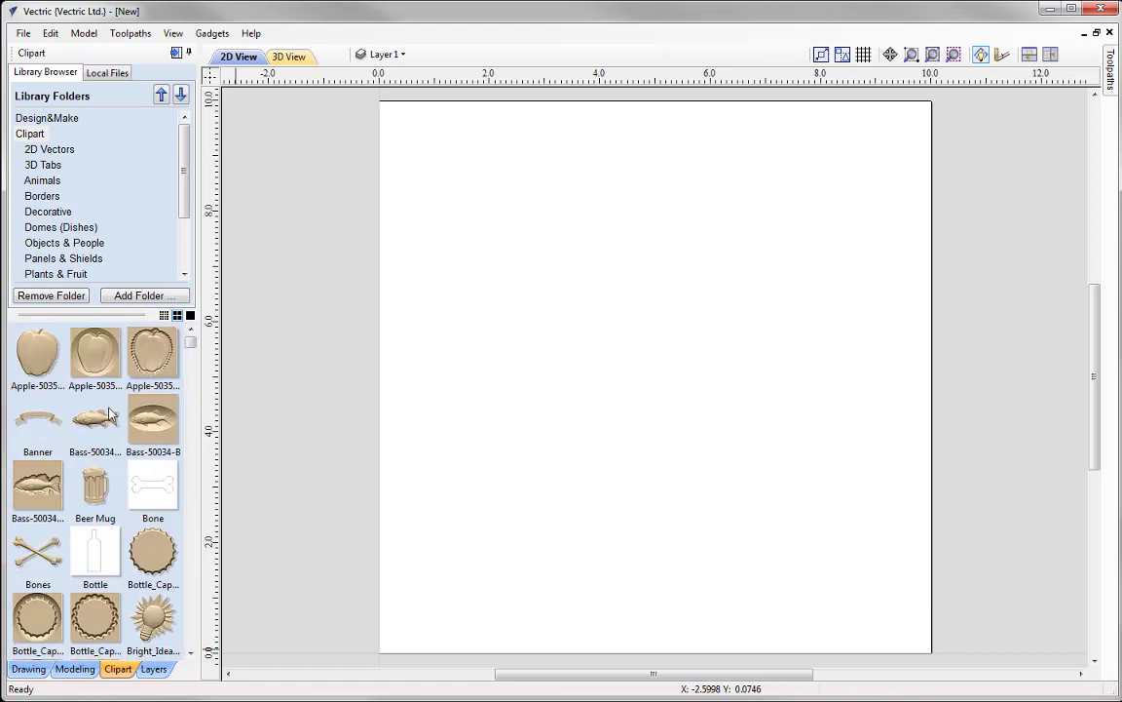
left_click(45, 180)
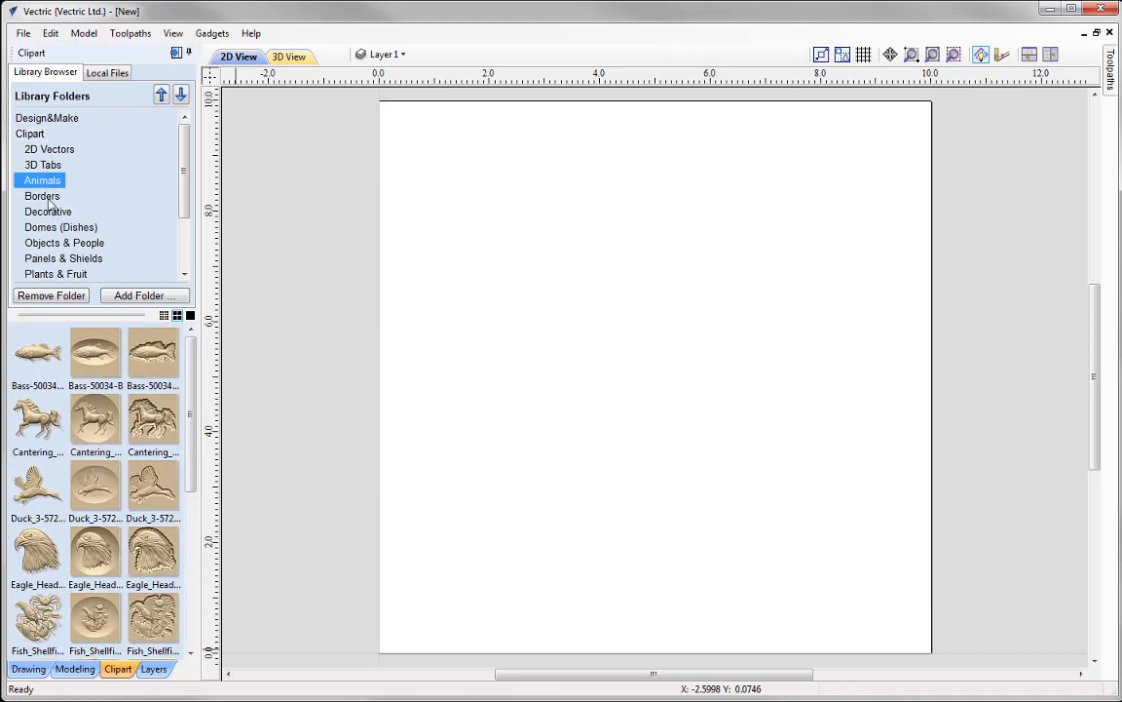
left_click(44, 195)
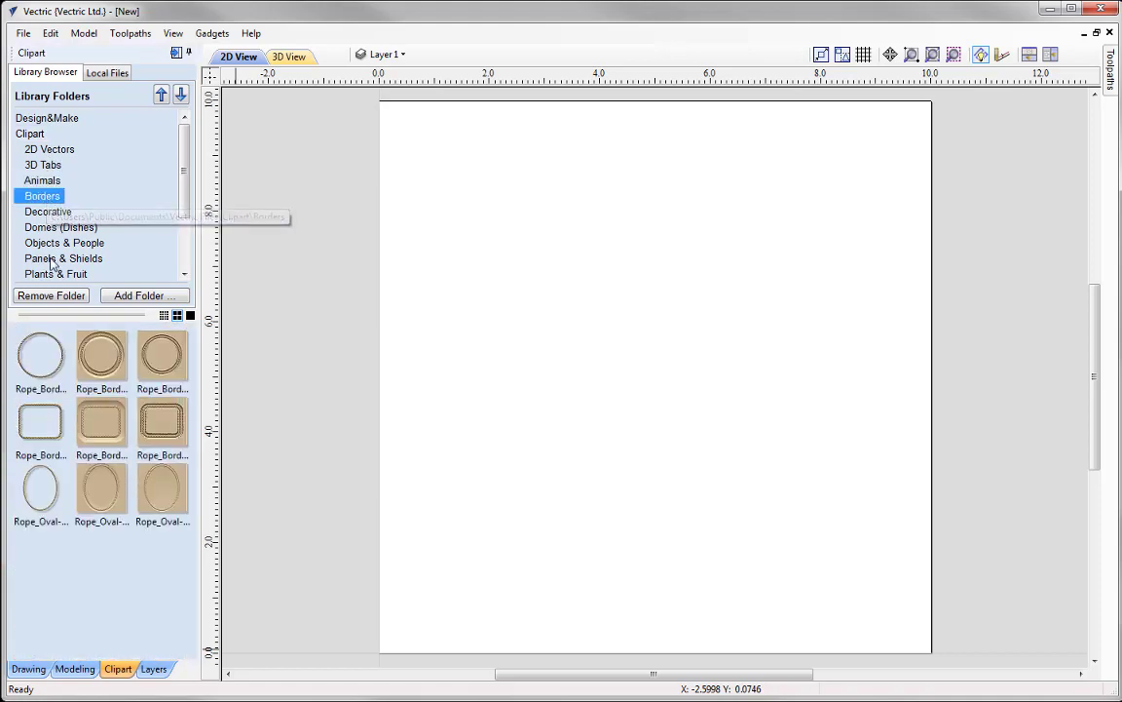
left_click(41, 180)
left_click(42, 196)
left_click(45, 212)
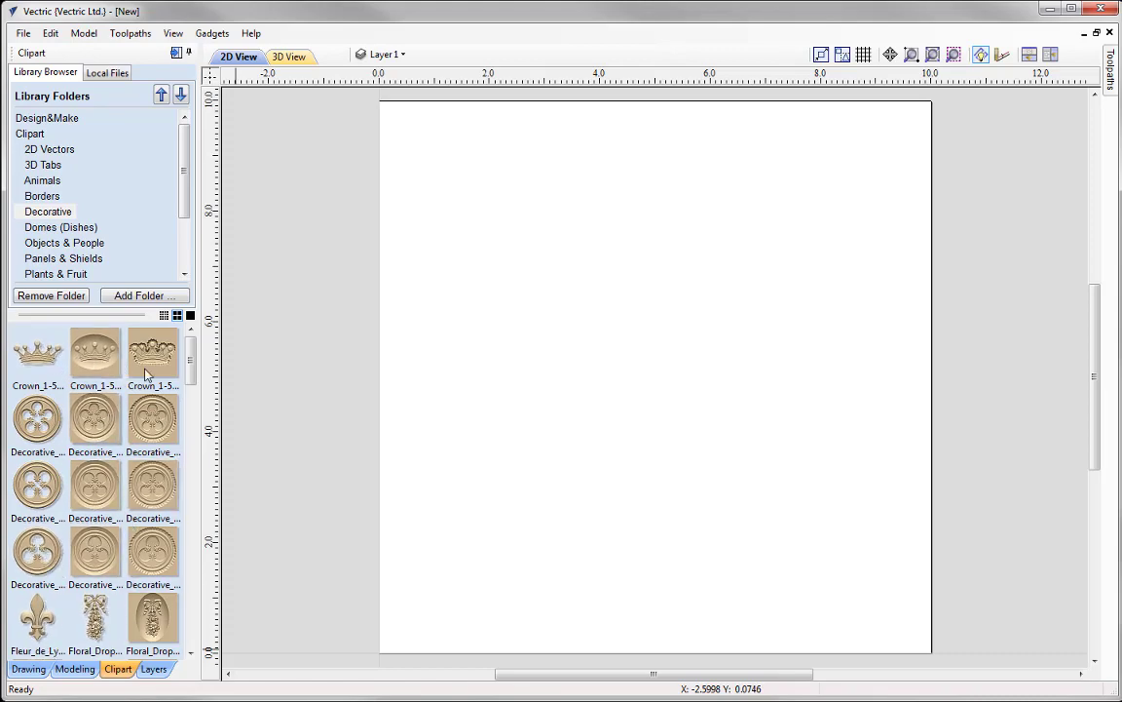
mouse_move(190, 355)
left_mouse_down()
mouse_move(194, 570)
mouse_move(205, 463)
mouse_move(192, 347)
left_mouse_up()
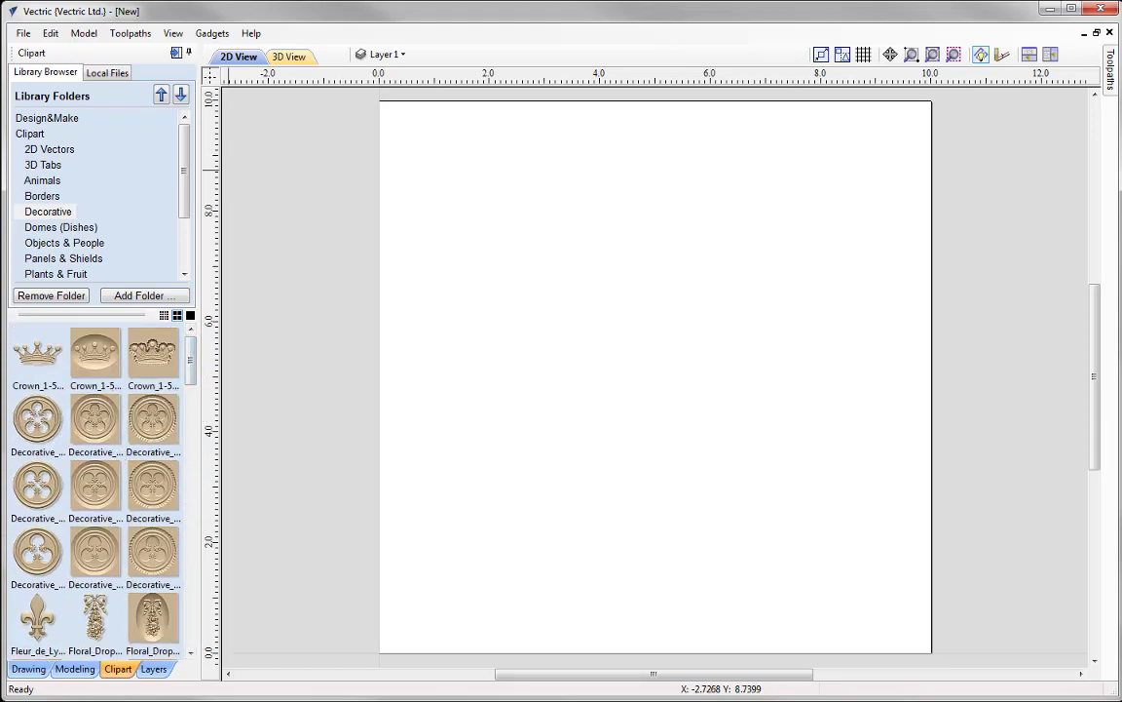
Import the Fleur_de_Lys clipart from the local SimpleCrest folder into the job
left_click(107, 74)
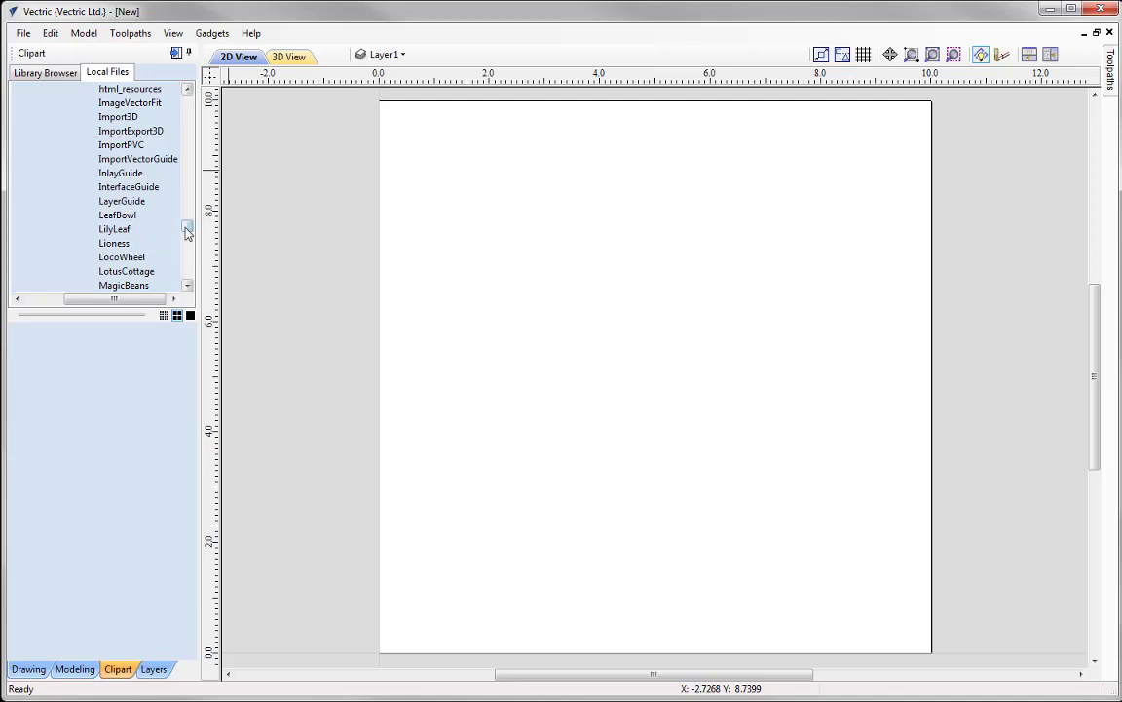
left_click_drag(187, 231, 189, 249)
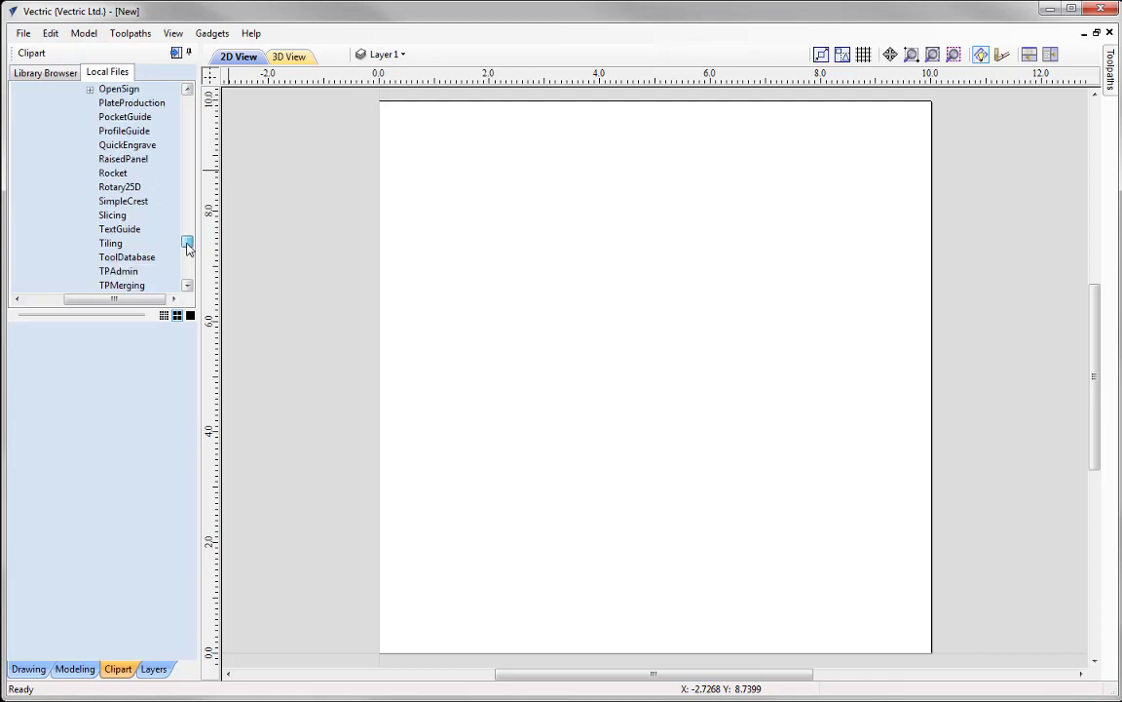
left_click(123, 201)
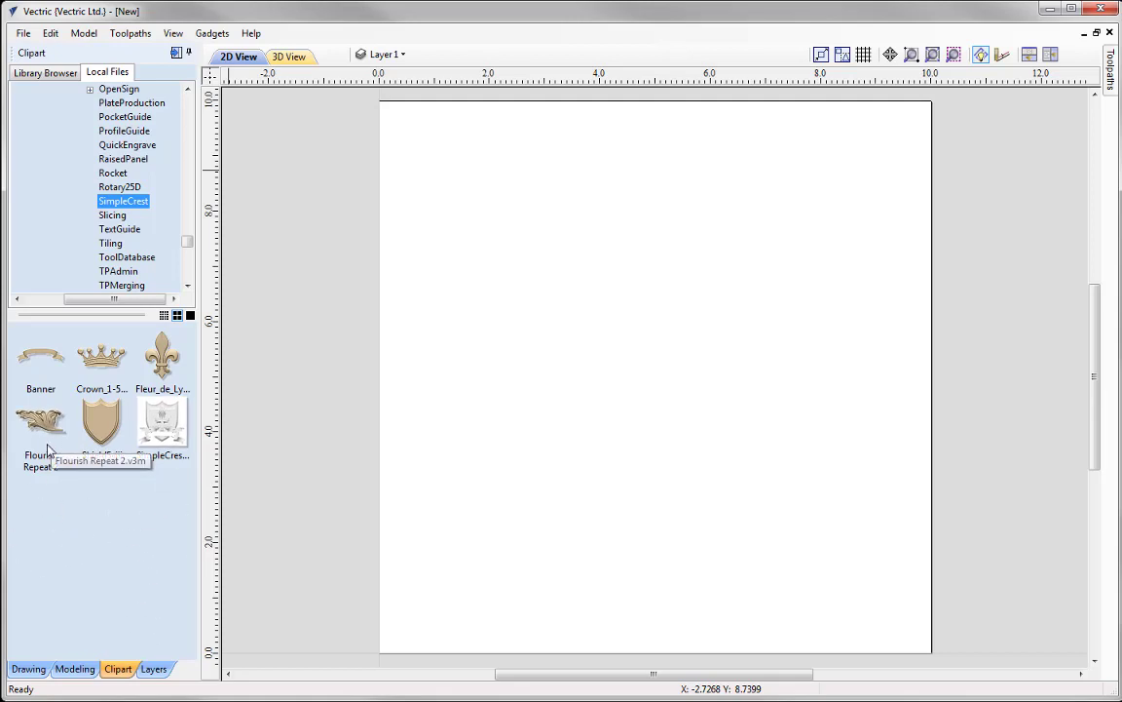
right_click(177, 354)
mouse_move(183, 362)
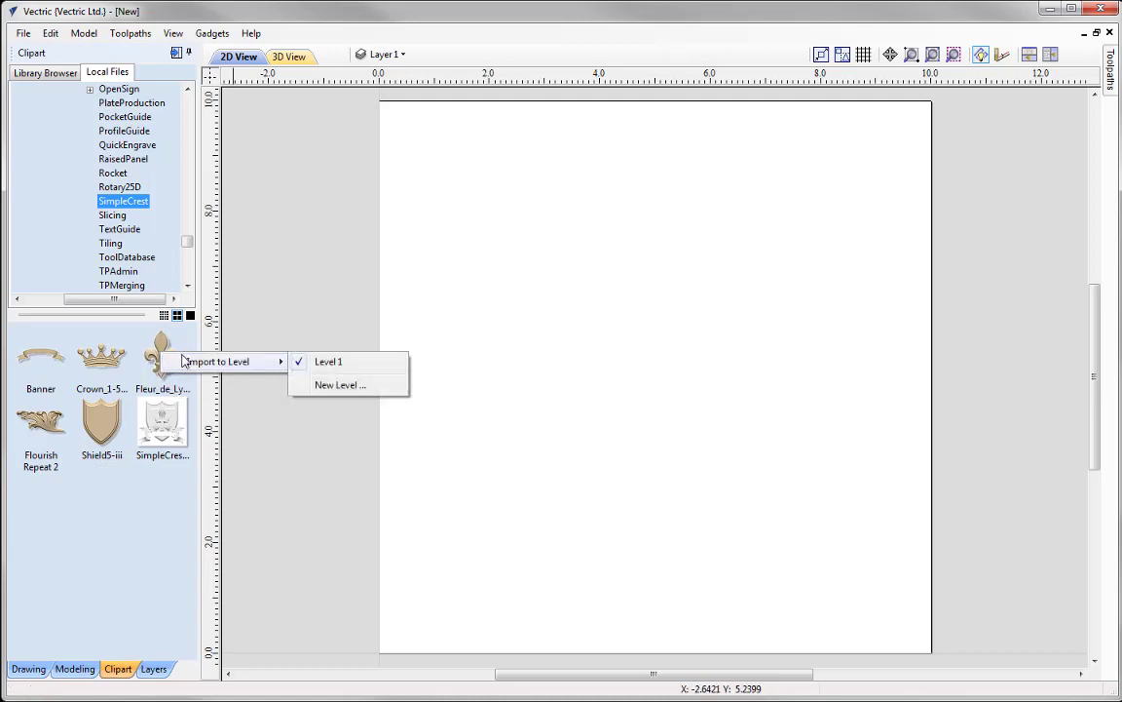
left_click(152, 363)
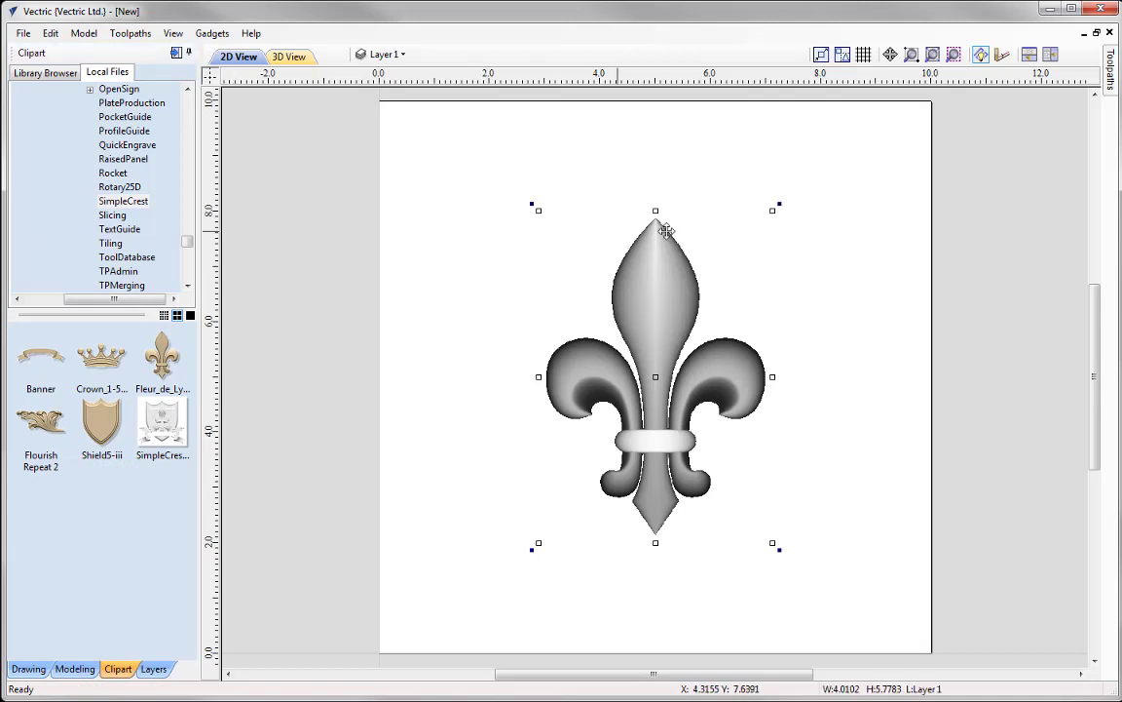
Show the 2D and 3D views side by side and examine the fleur-de-lis in the component tree and in 3D
left_click(1055, 59)
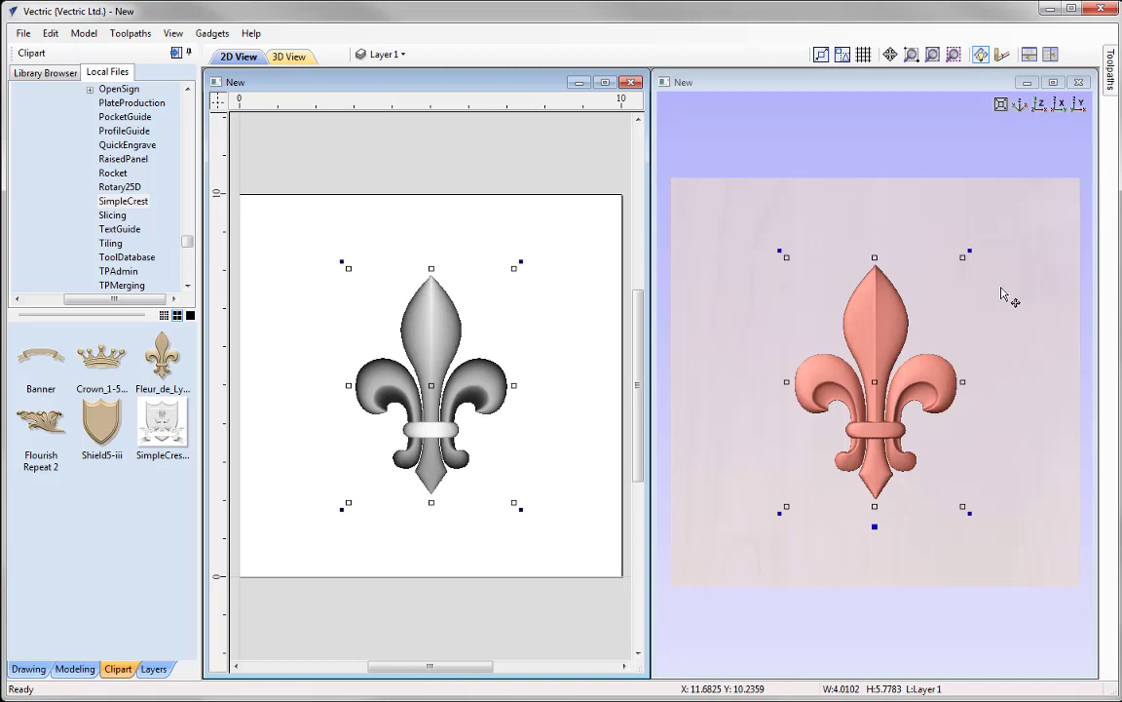
left_click(76, 668)
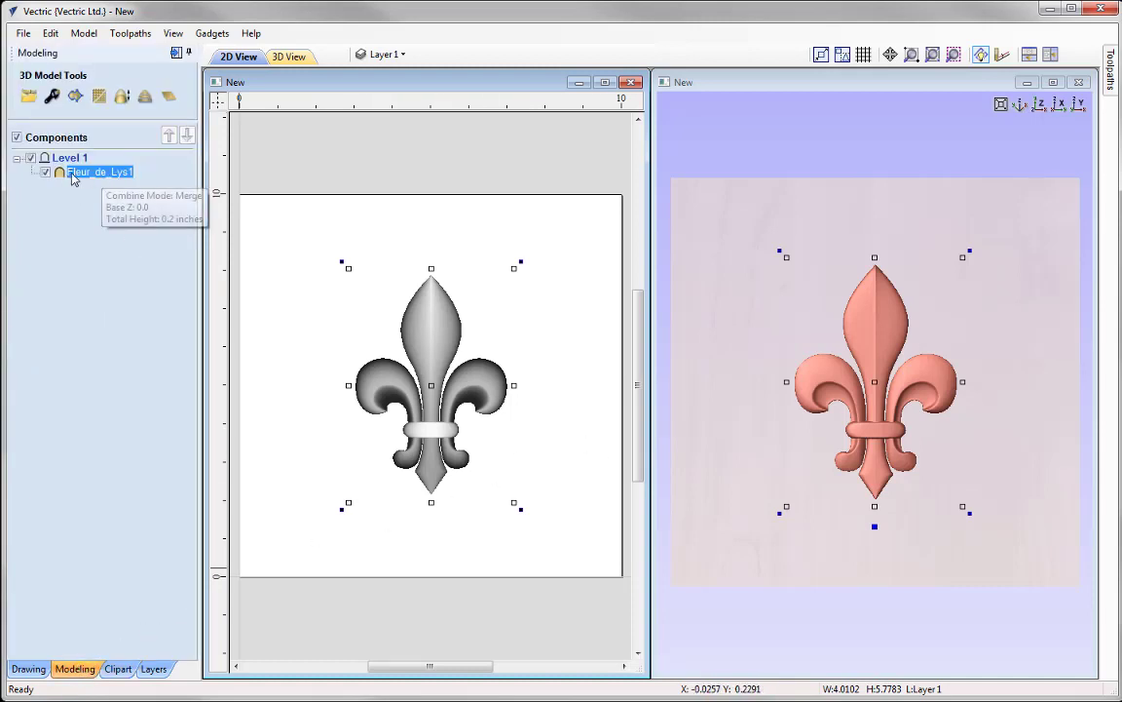
mouse_move(76, 179)
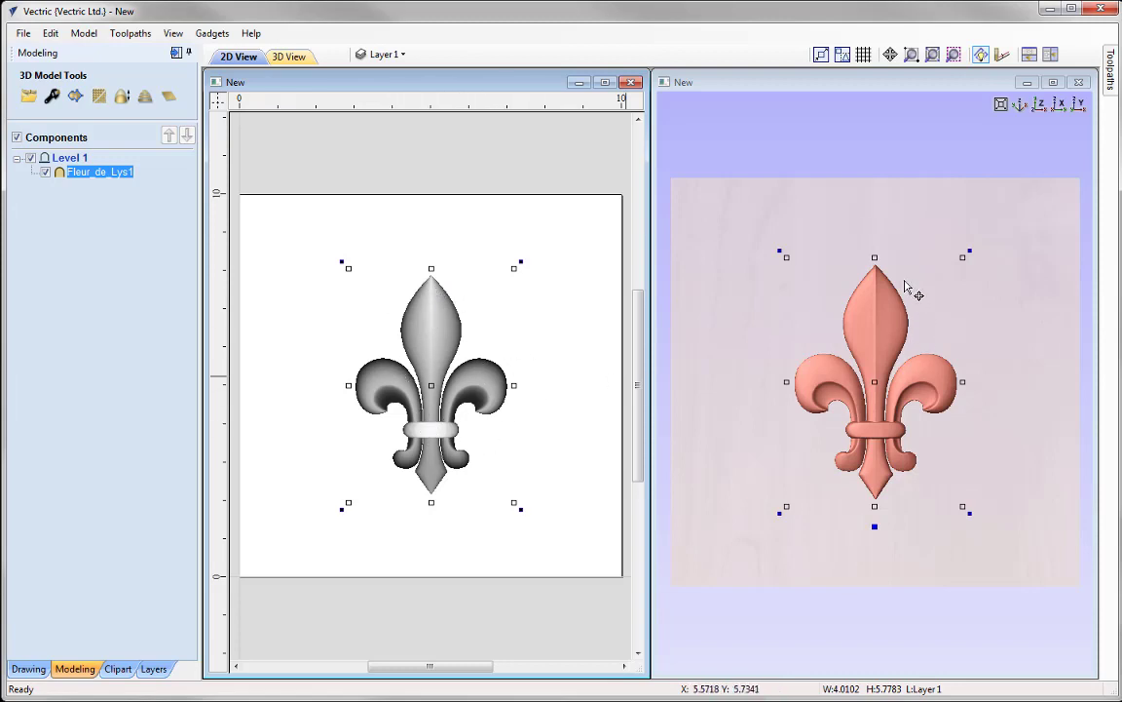
left_click(989, 497)
left_click_drag(988, 497, 914, 483)
left_click(985, 479)
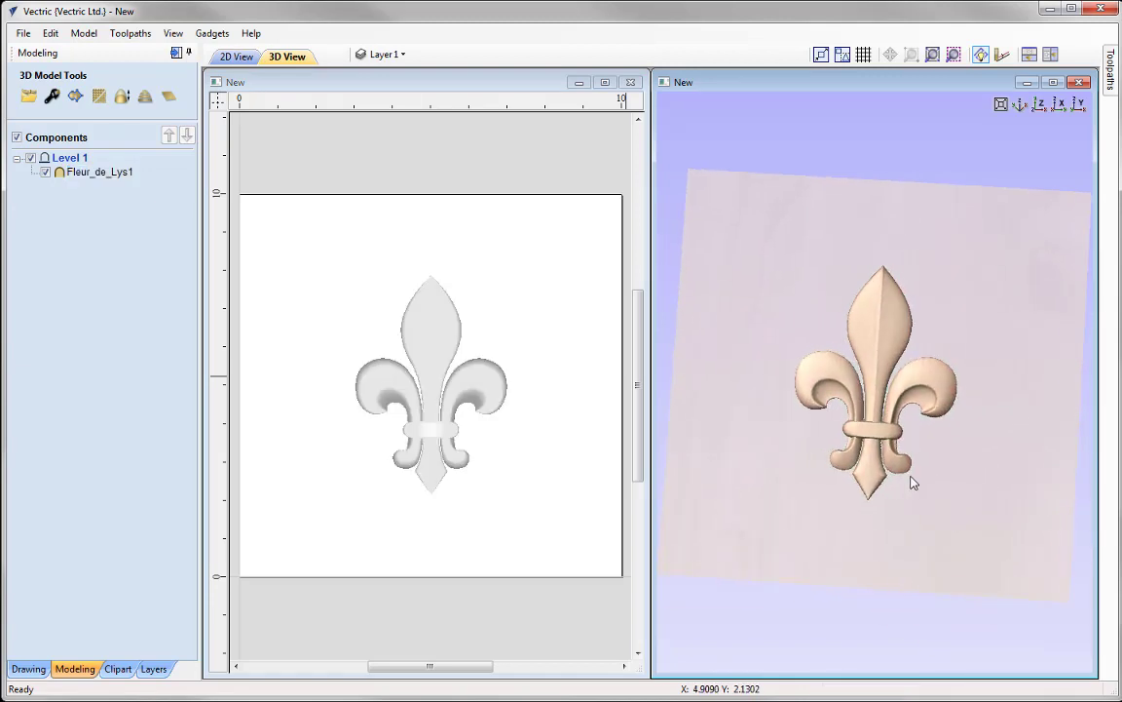
left_click(1039, 103)
Delete the fleur-de-lis component from the job
left_click(436, 321)
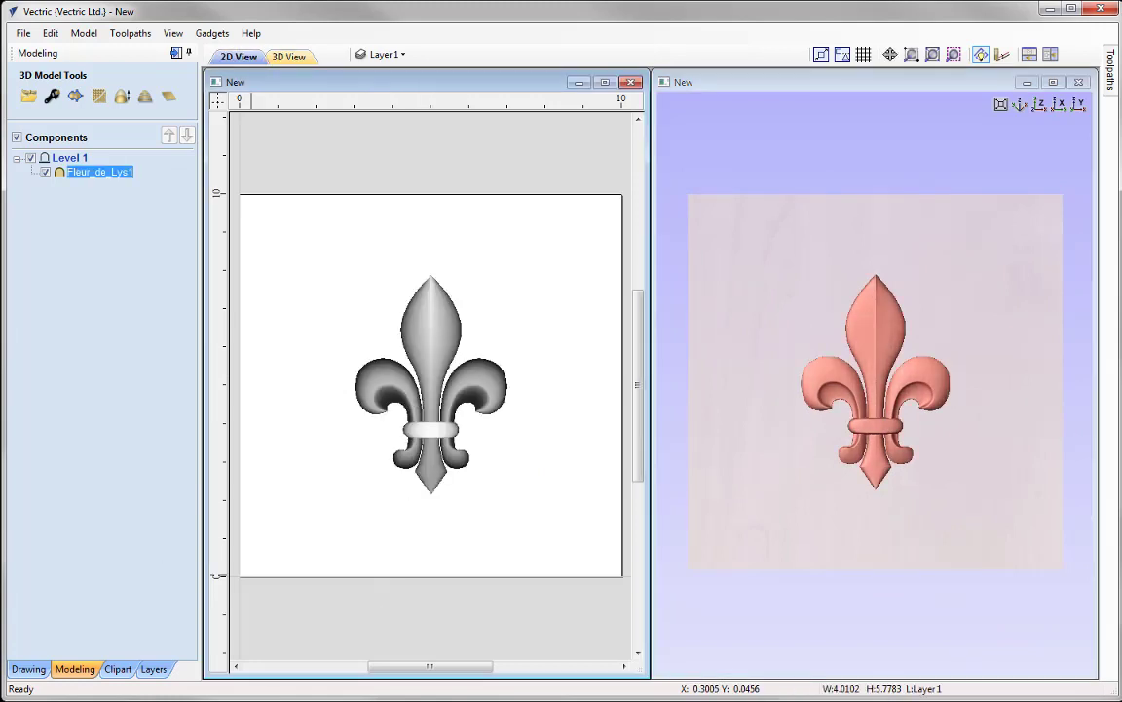
key("Delete")
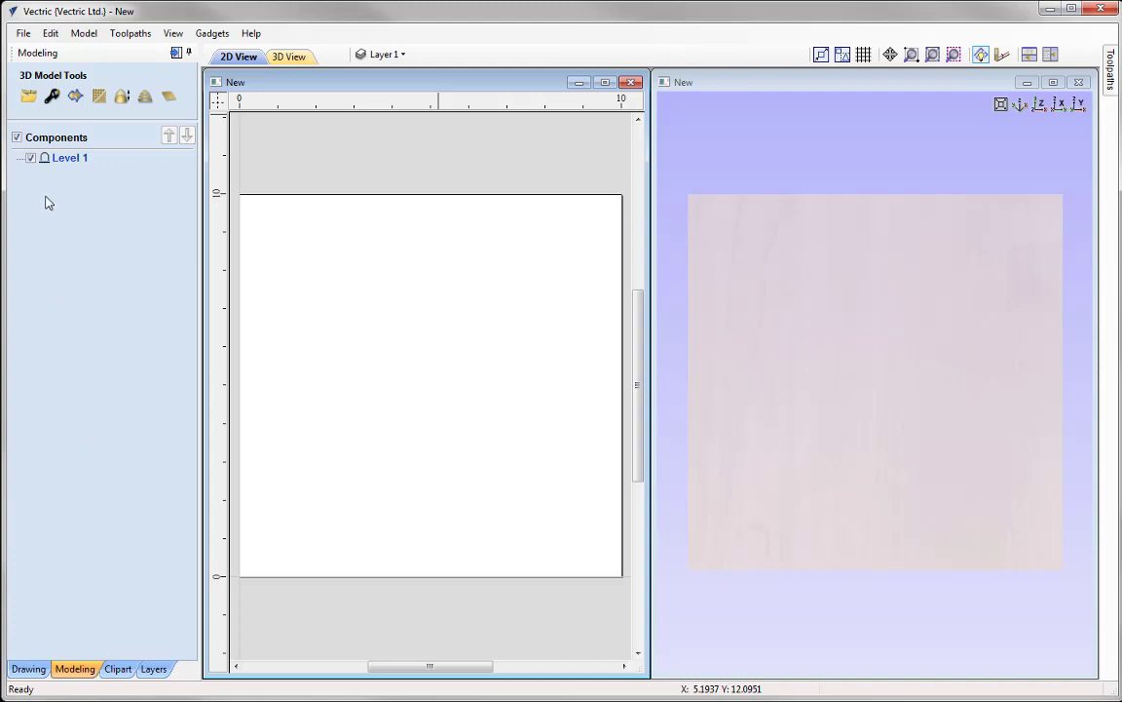
Import the 3D model porsche.stl for orientation and maximize the 3D view
left_click(29, 98)
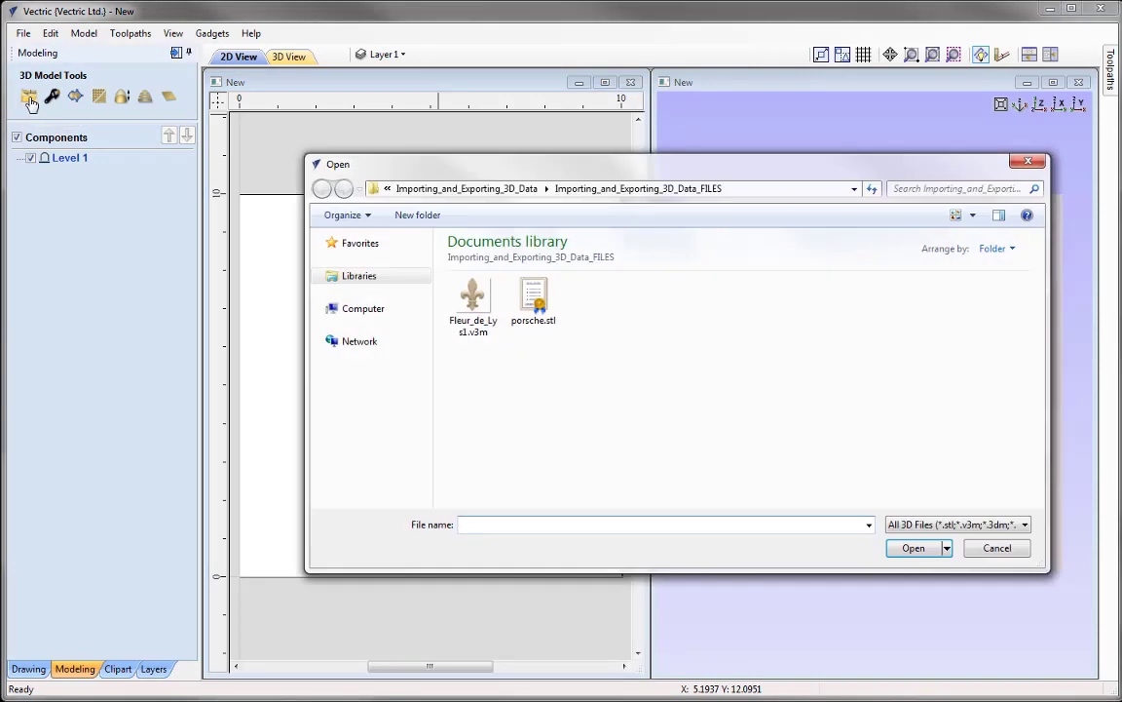
left_click(535, 304)
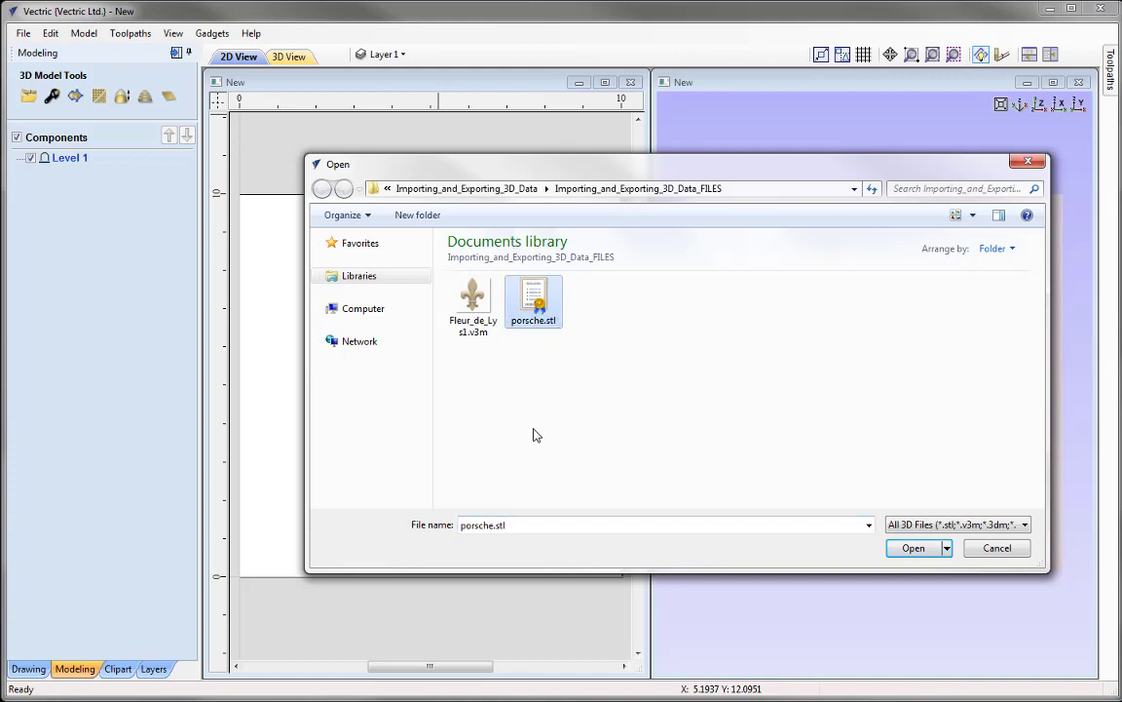
left_click(914, 548)
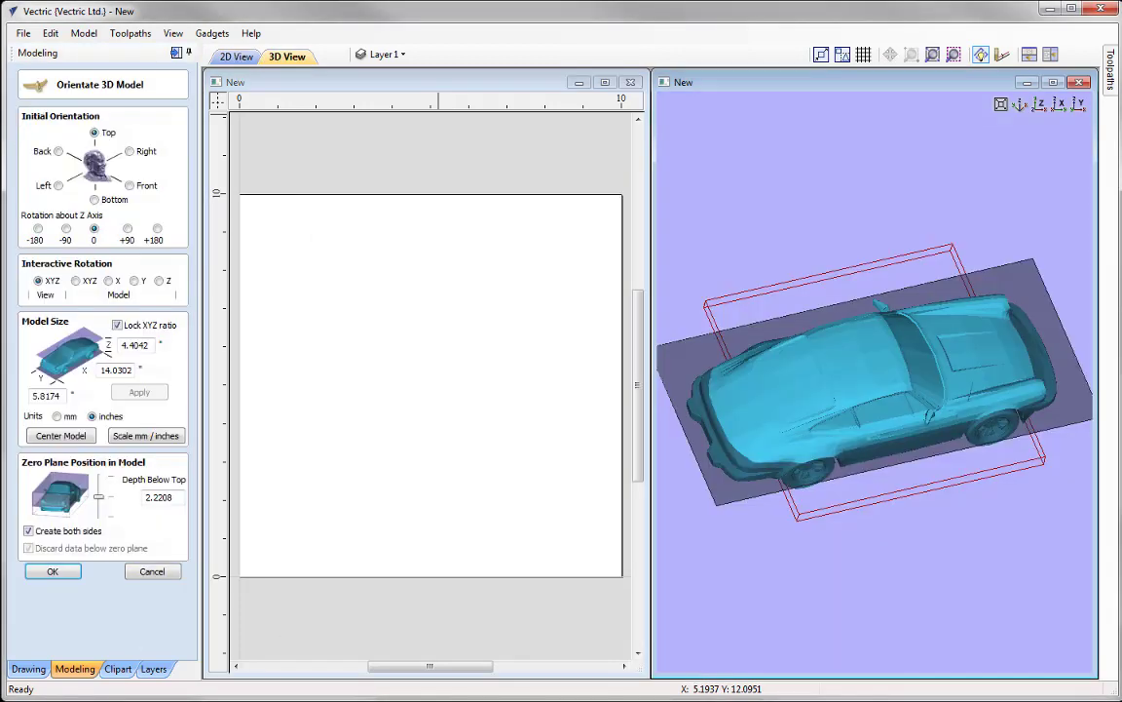
double_click(948, 82)
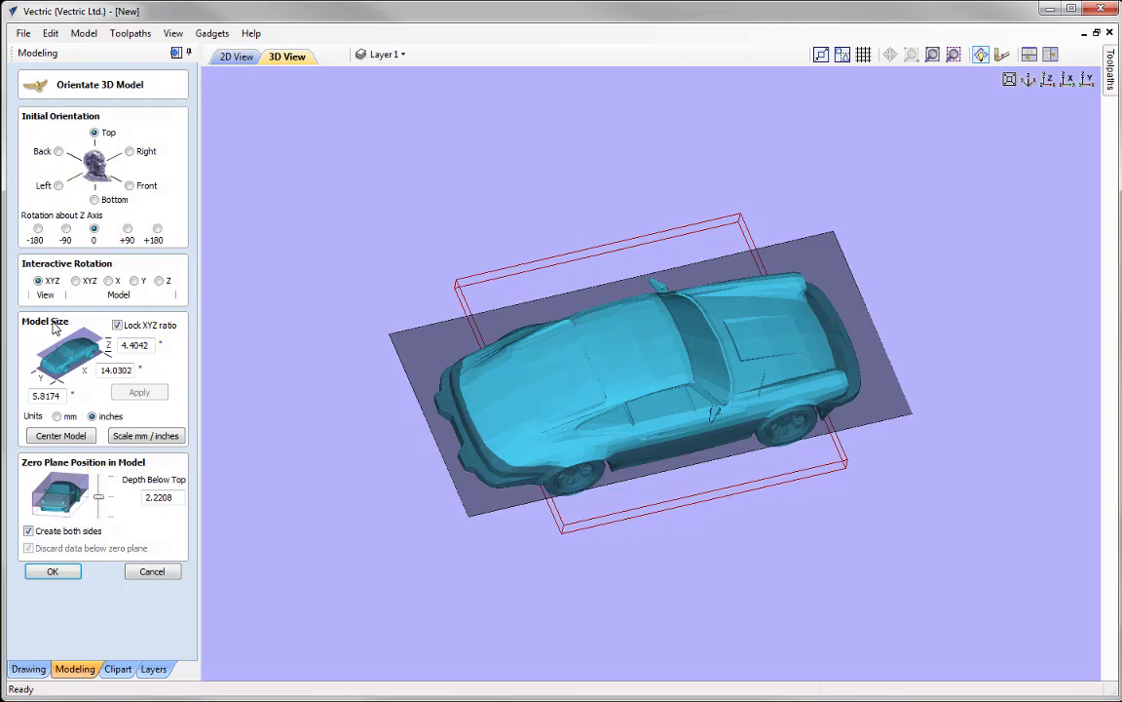
Inspect the car model from several angles and turn on the display of the drawing origin
left_click_drag(655, 404, 772, 386)
left_click(1029, 79)
left_click_drag(710, 426, 601, 469)
left_click(173, 33)
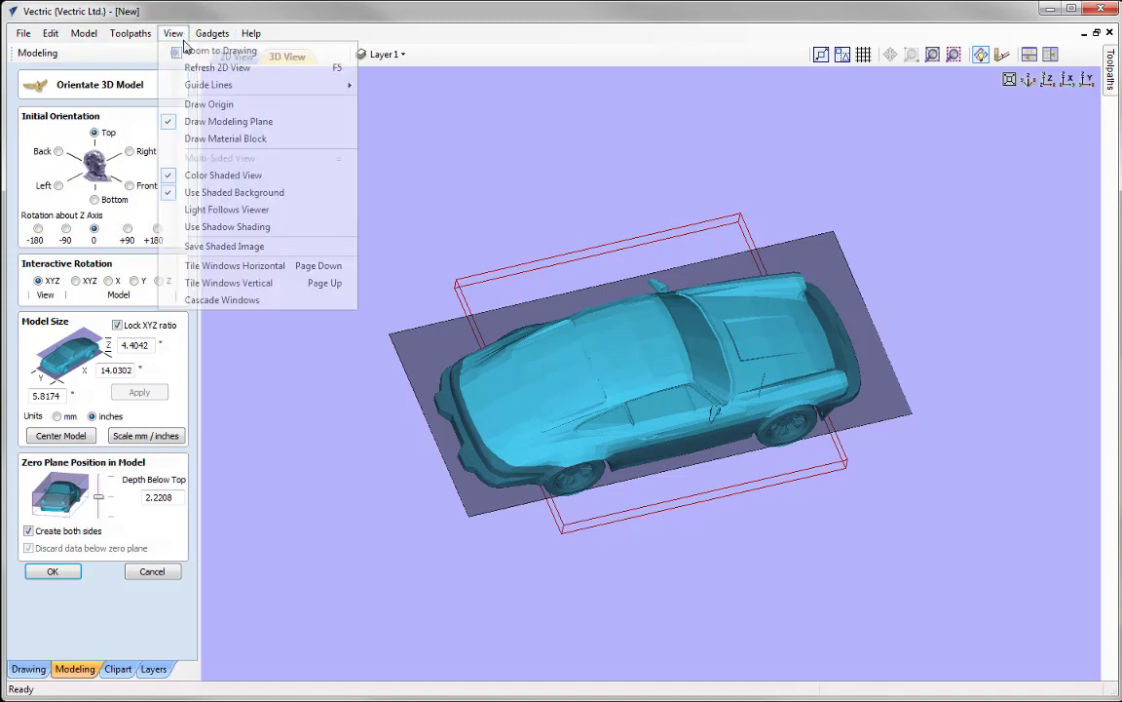
left_click(221, 114)
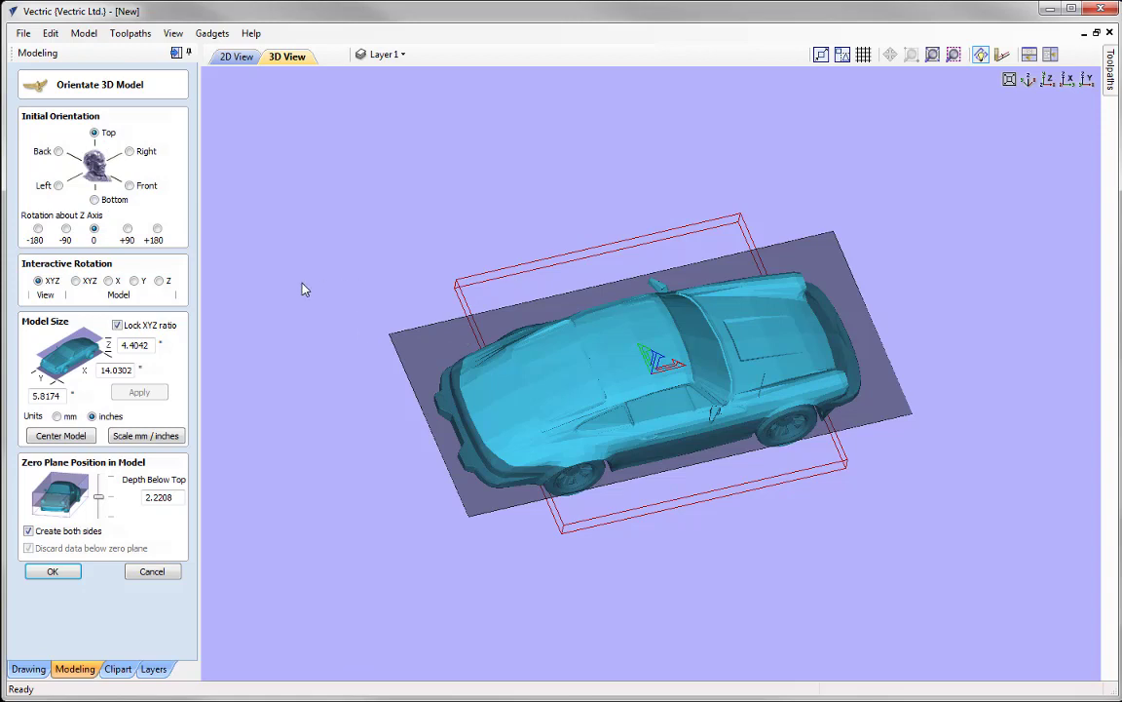
Try the Right, Back, Left and Bottom initial orientations on the car model, and set the orientation to Front
left_click(129, 152)
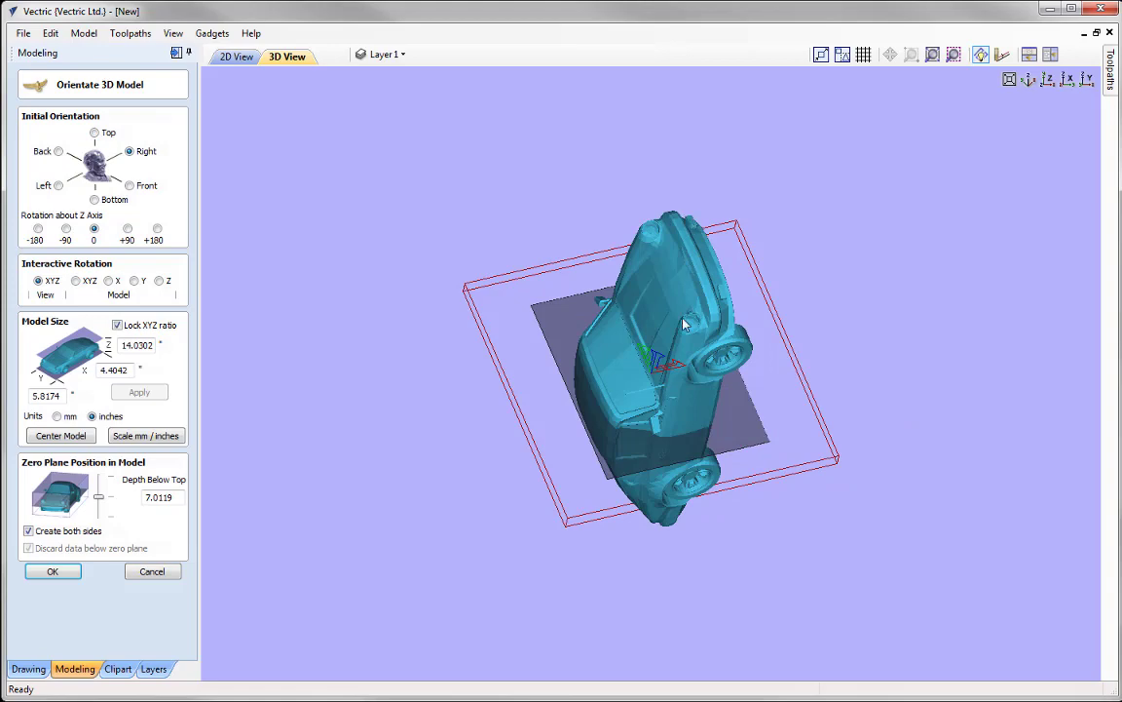
left_click_drag(715, 441, 303, 341)
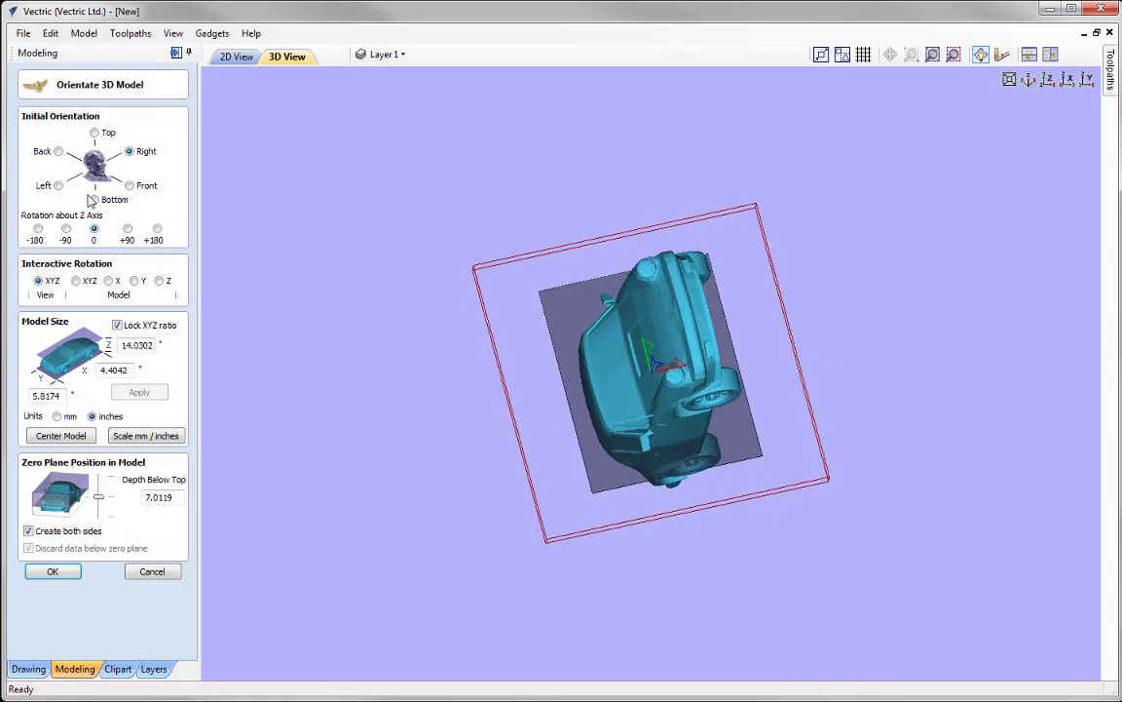
left_click(59, 153)
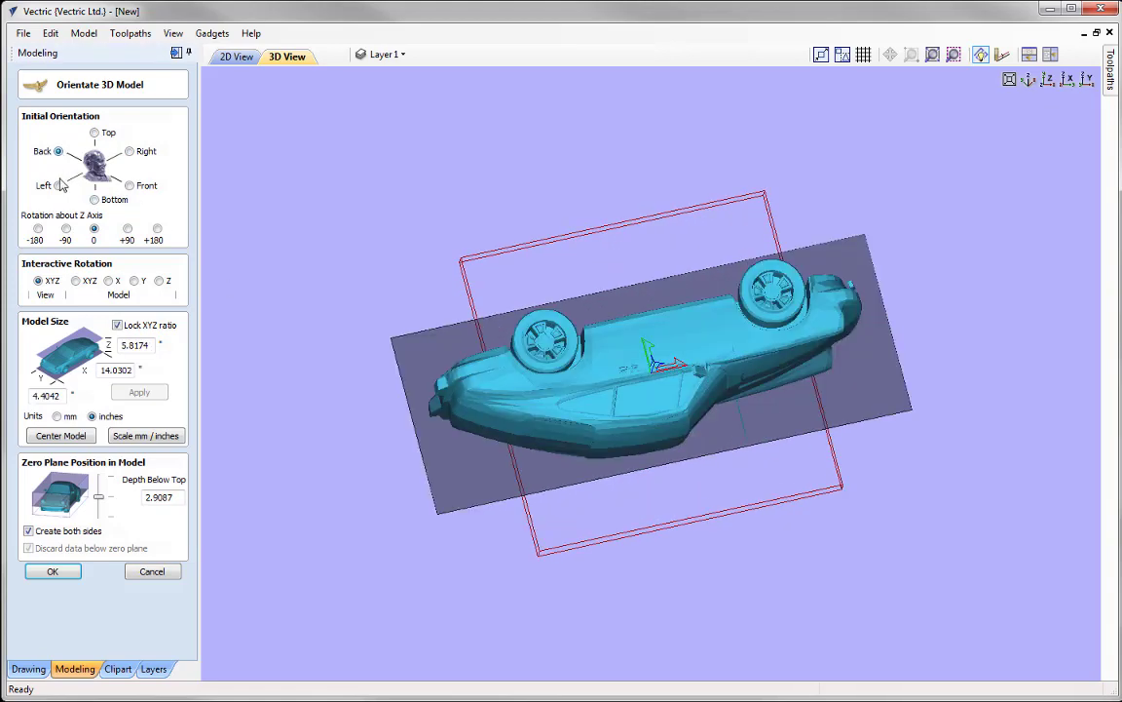
left_click(59, 186)
left_click(94, 198)
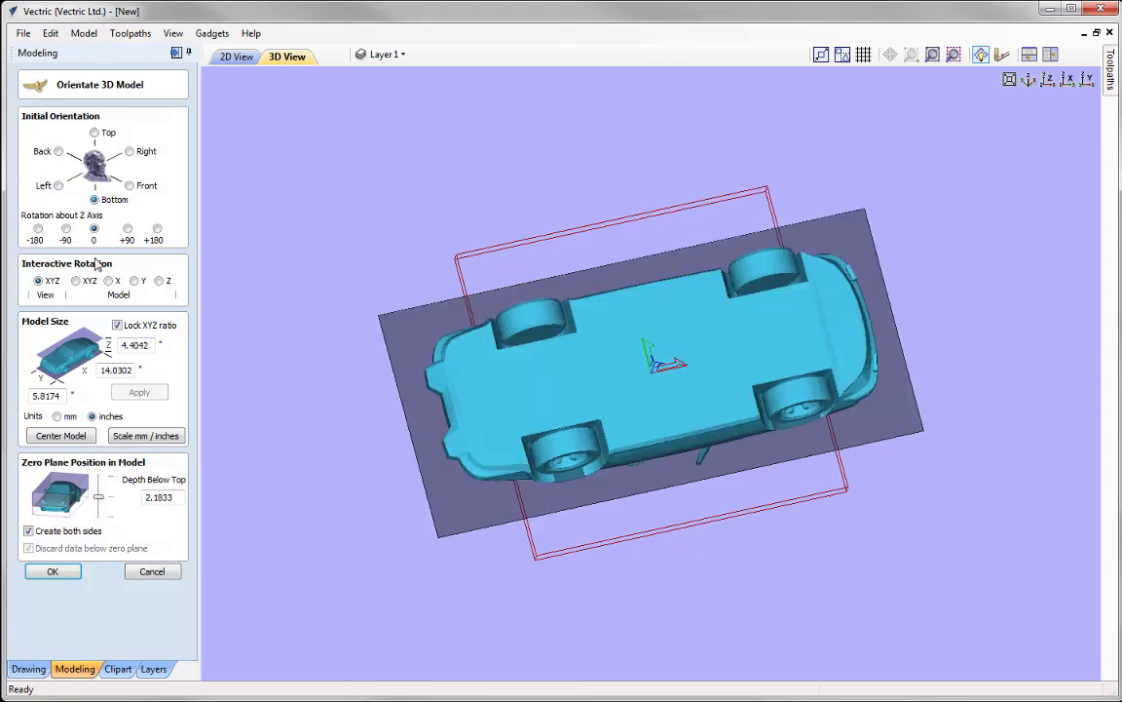
left_click(136, 185)
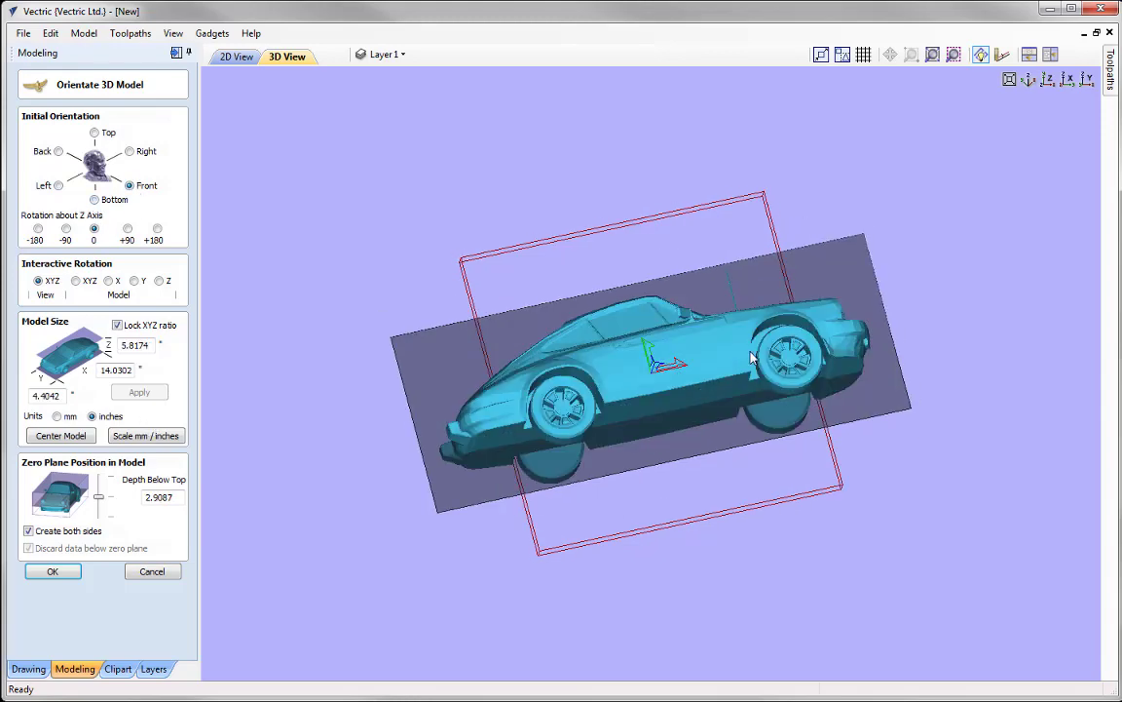
Try the -90, -180, +90 and +180 rotations about the Z axis on the car model, and return the rotation to 0
left_click_drag(751, 358, 575, 272)
scroll(937, 199, "up", 3)
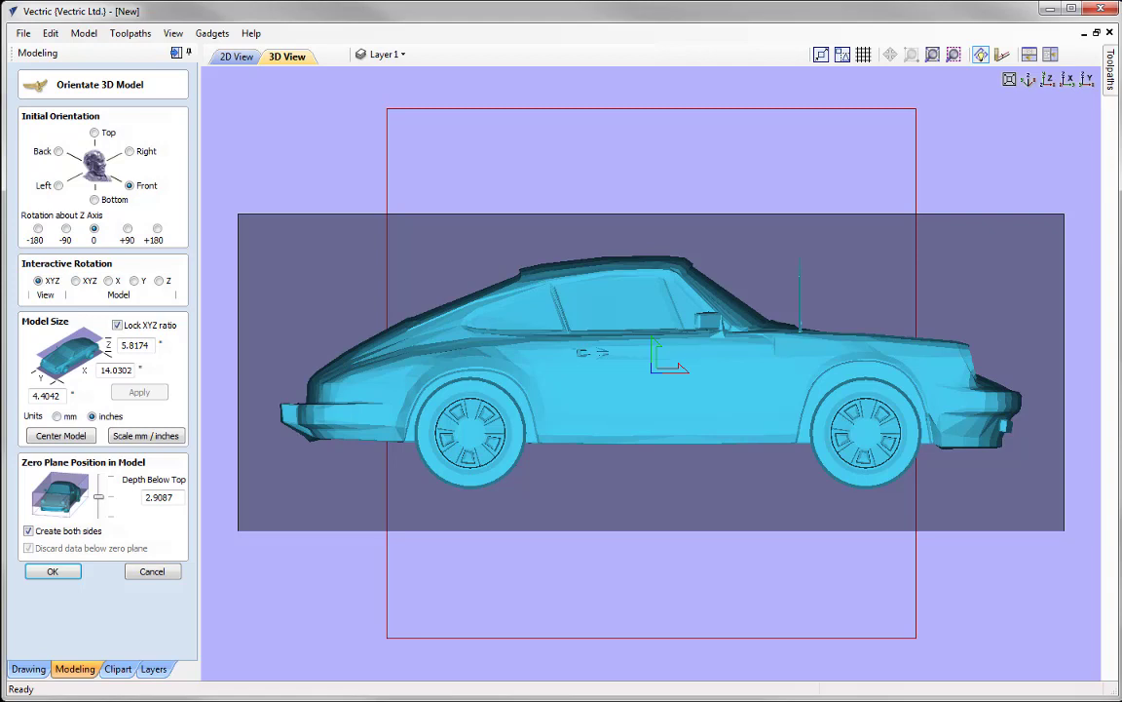
left_click(65, 230)
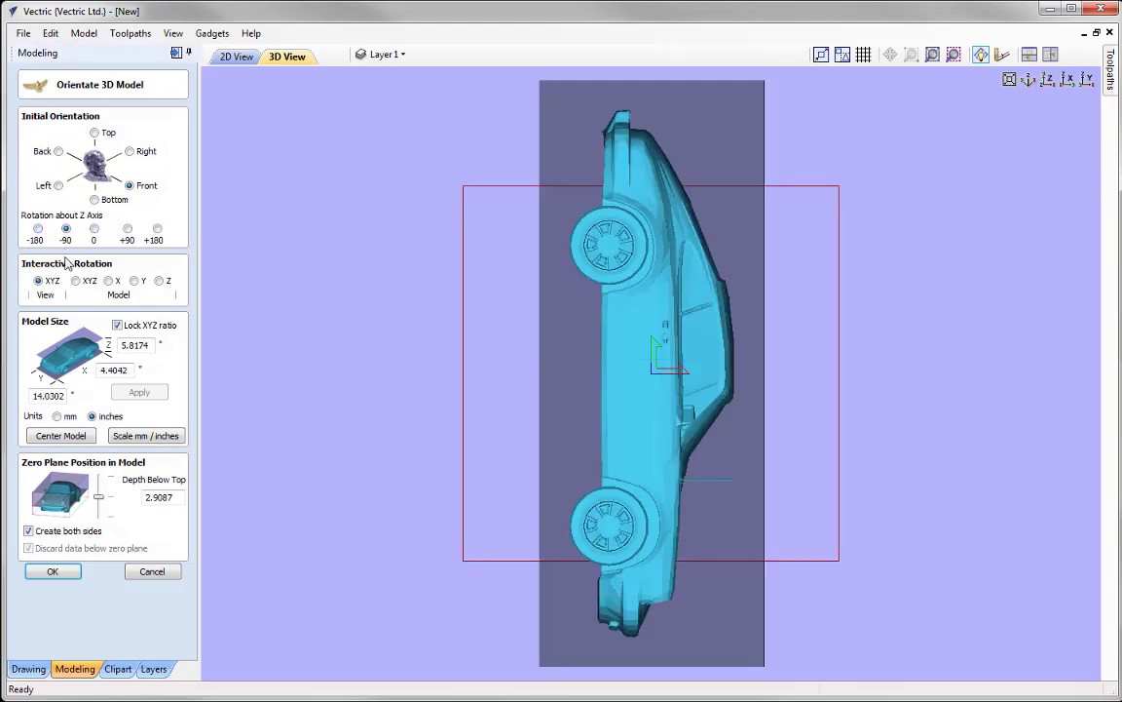
left_click(38, 229)
left_click(128, 229)
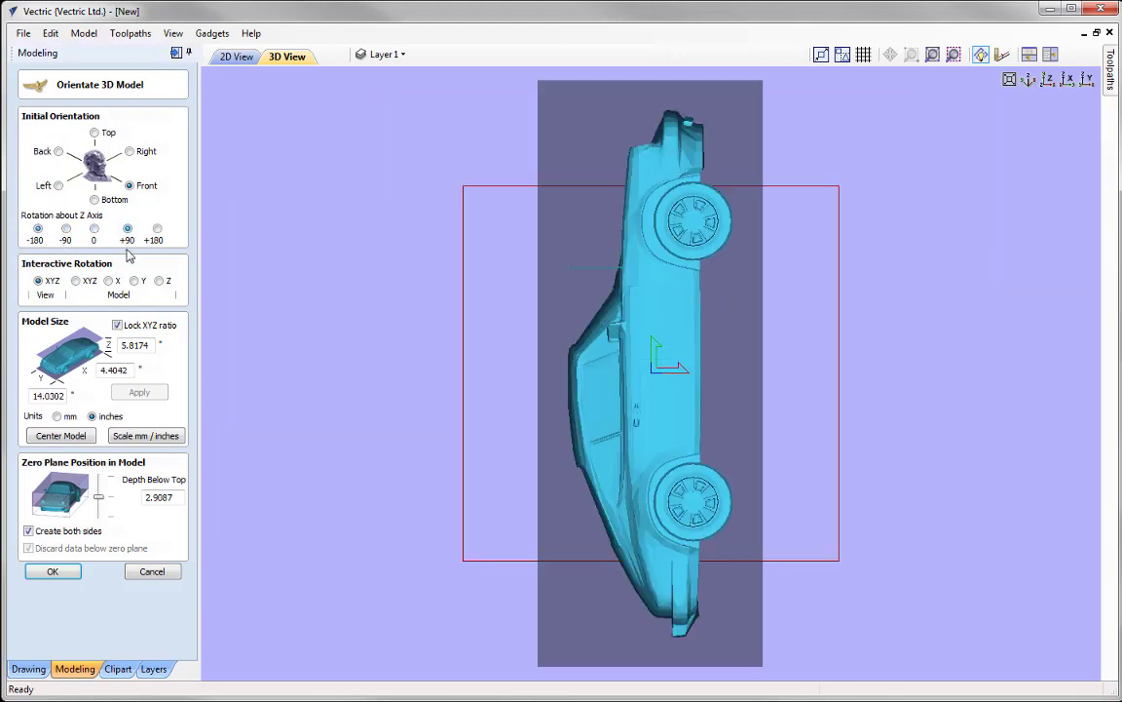
left_click(157, 229)
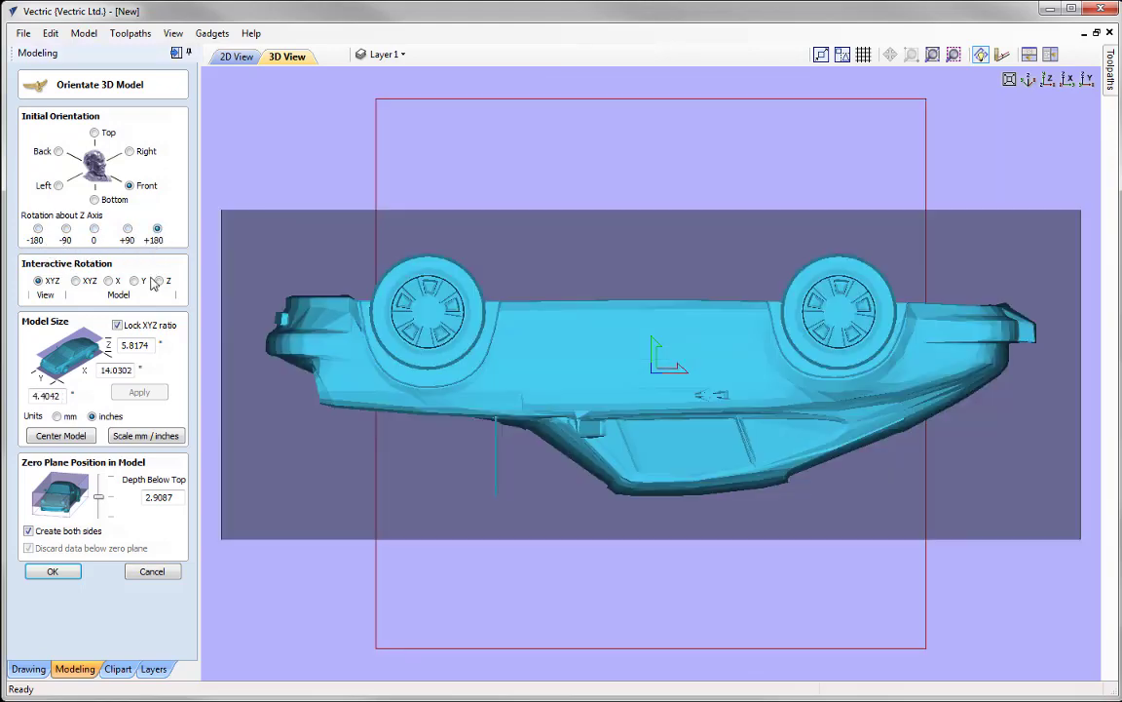
left_click(93, 228)
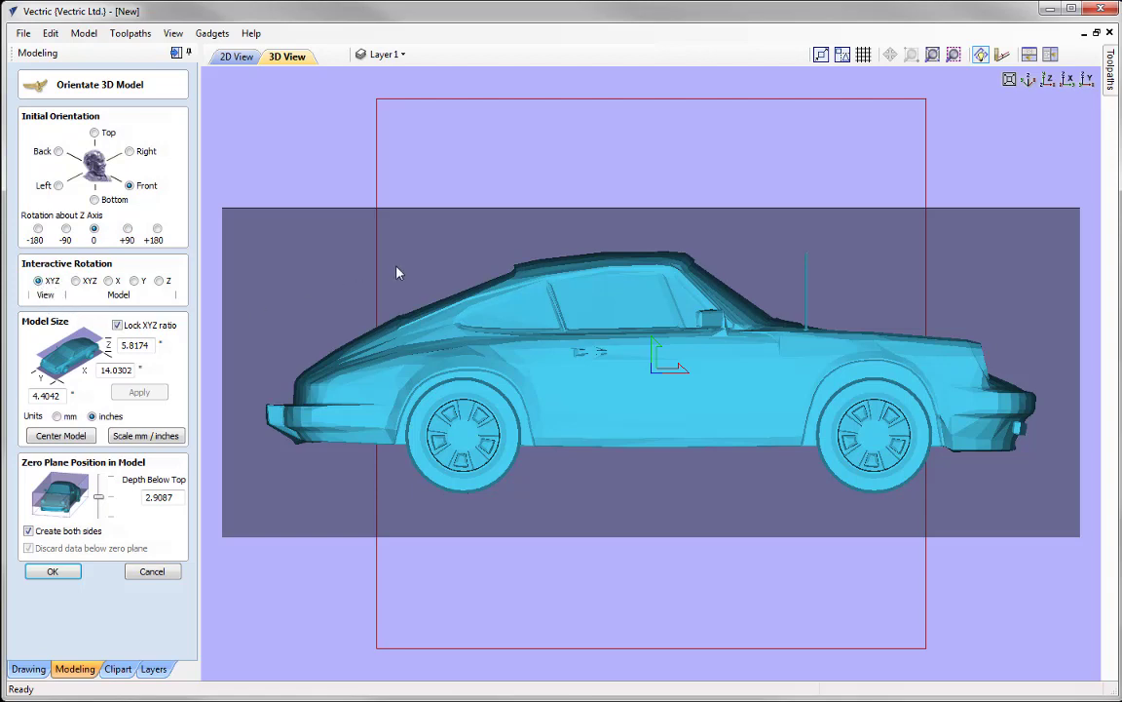
Try rotating the car model itself freely about all three axes with the interactive Model XYZ rotation
left_click_drag(399, 273, 458, 297)
left_click(1048, 79)
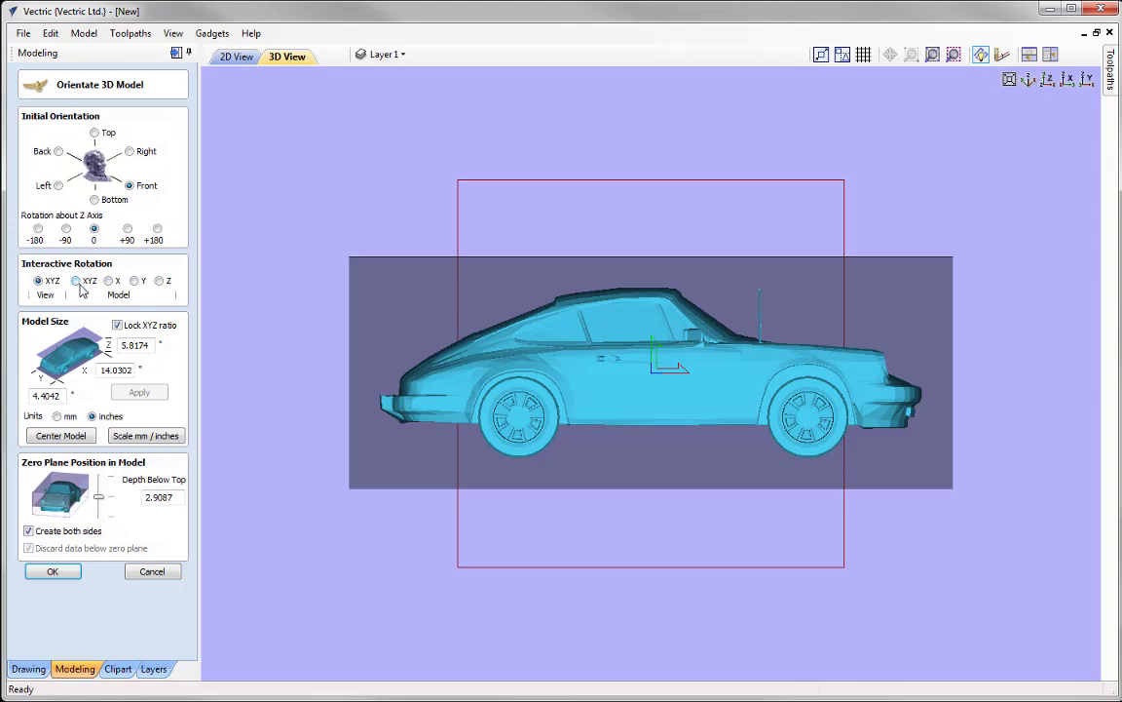
left_click(78, 282)
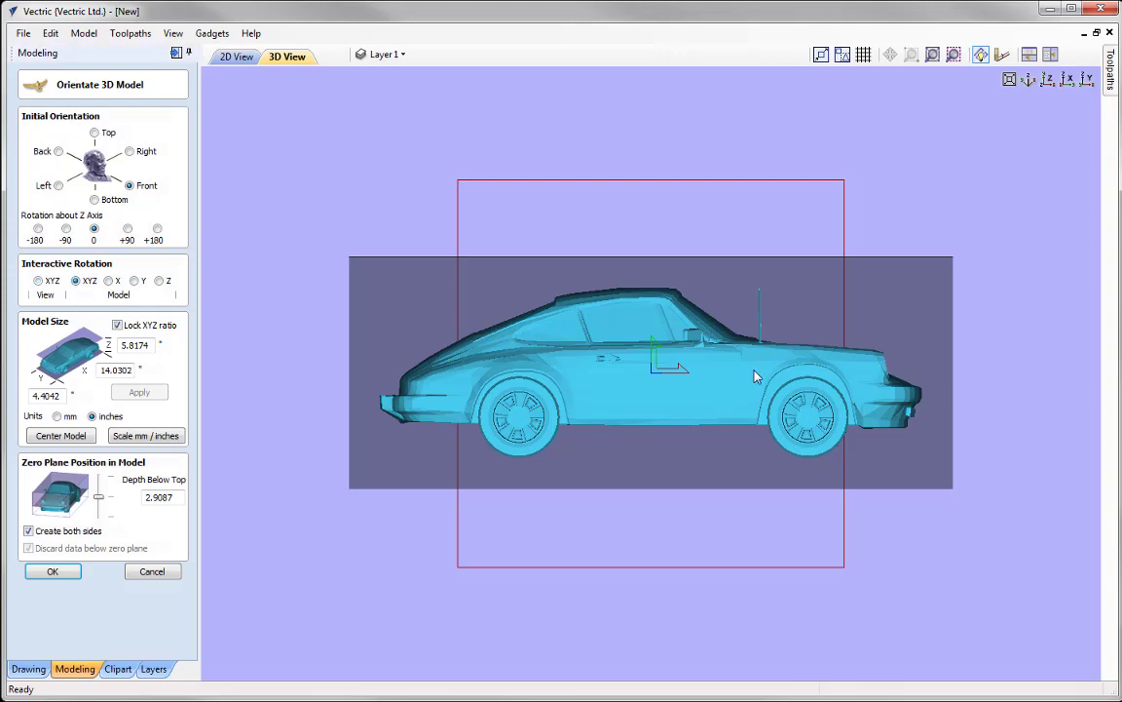
left_click_drag(815, 388, 543, 461)
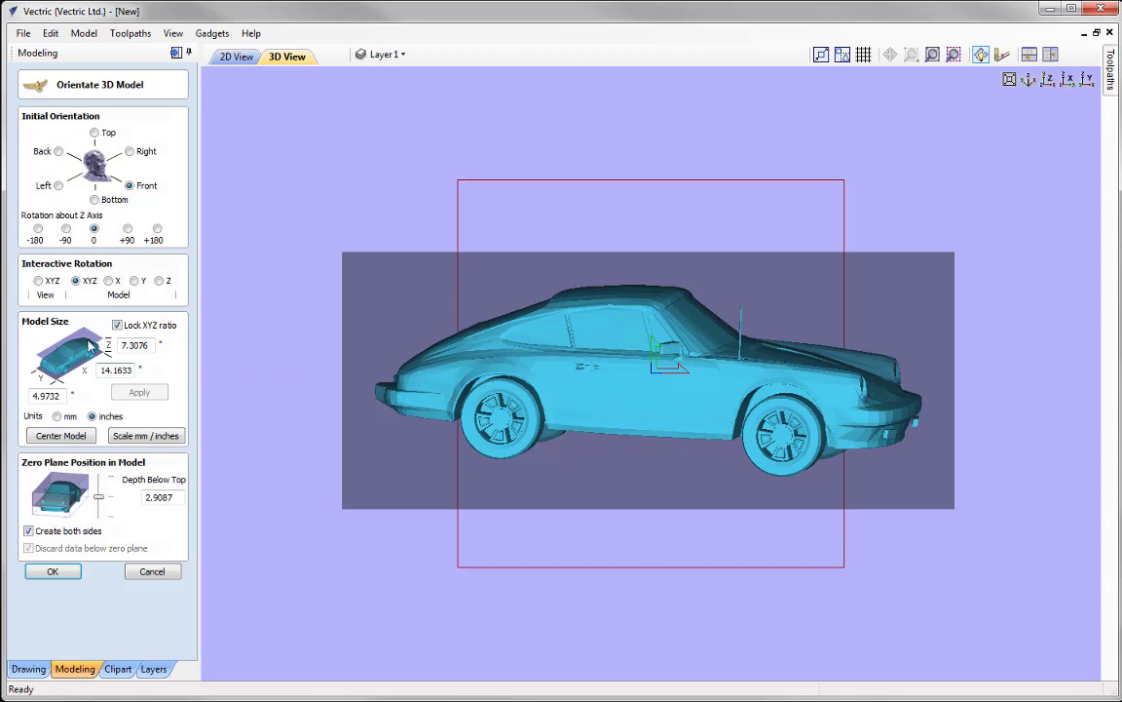
Try rotating the car model about its X, Y and Z axes individually, and reset it to the Front initial orientation
left_click(109, 280)
left_click_drag(729, 347, 694, 388)
left_click(134, 280)
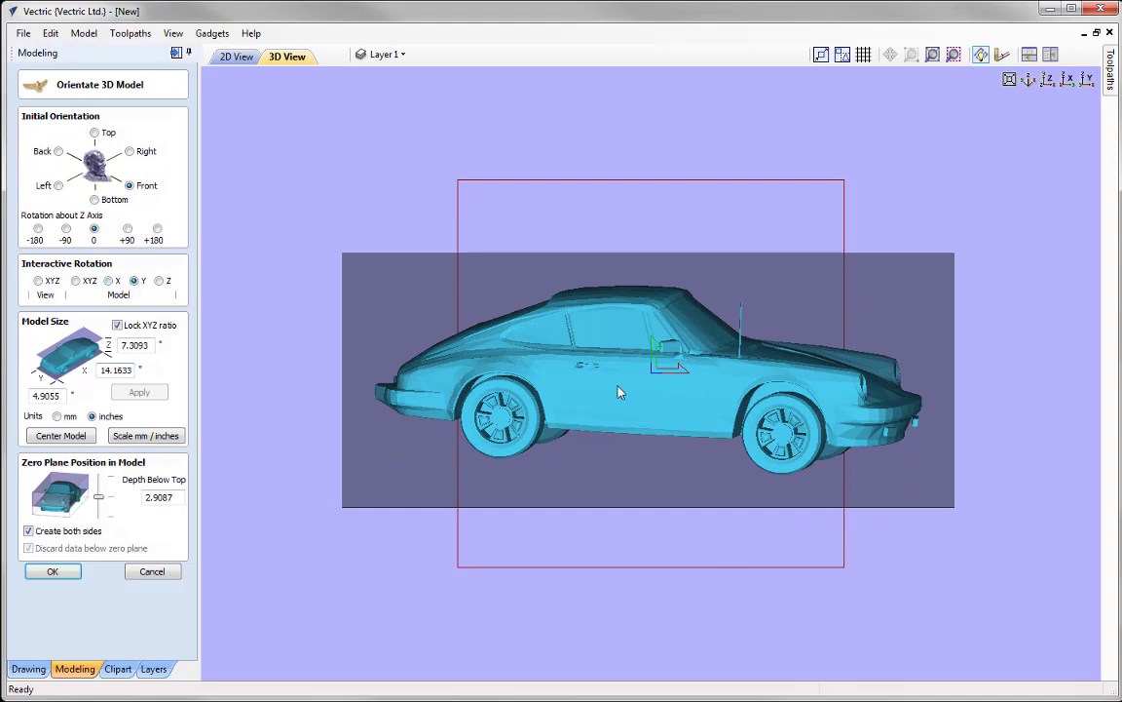
left_click_drag(618, 391, 858, 370)
left_click(159, 281)
left_click_drag(592, 368, 490, 555)
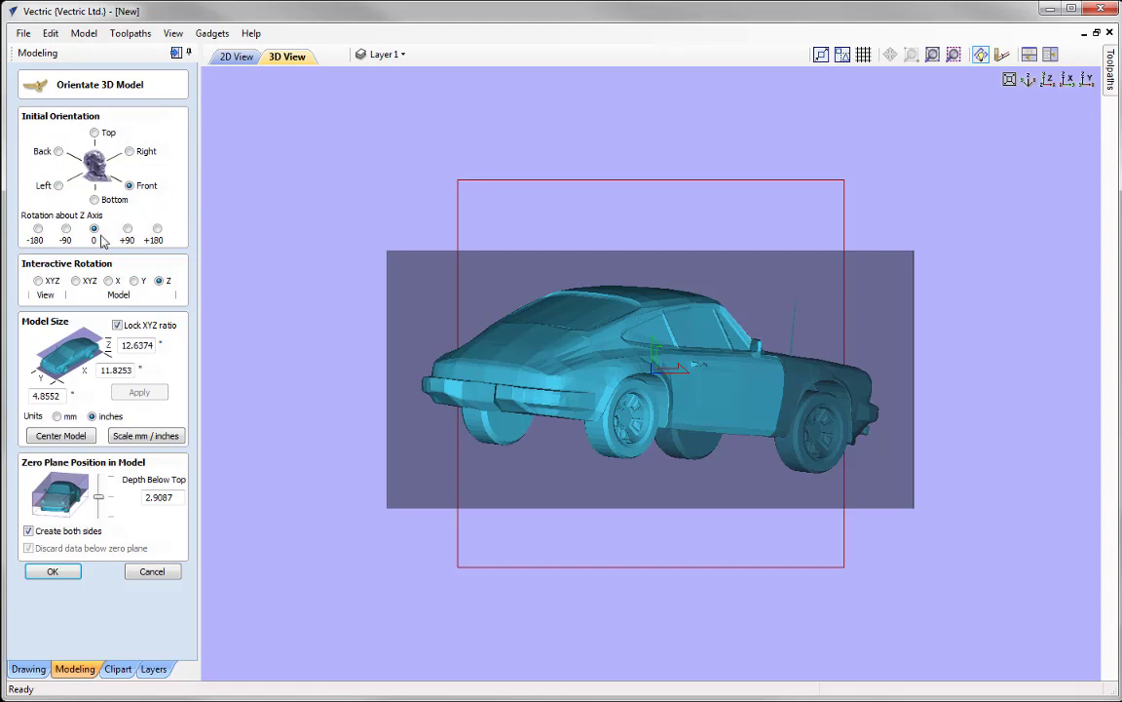
left_click(128, 152)
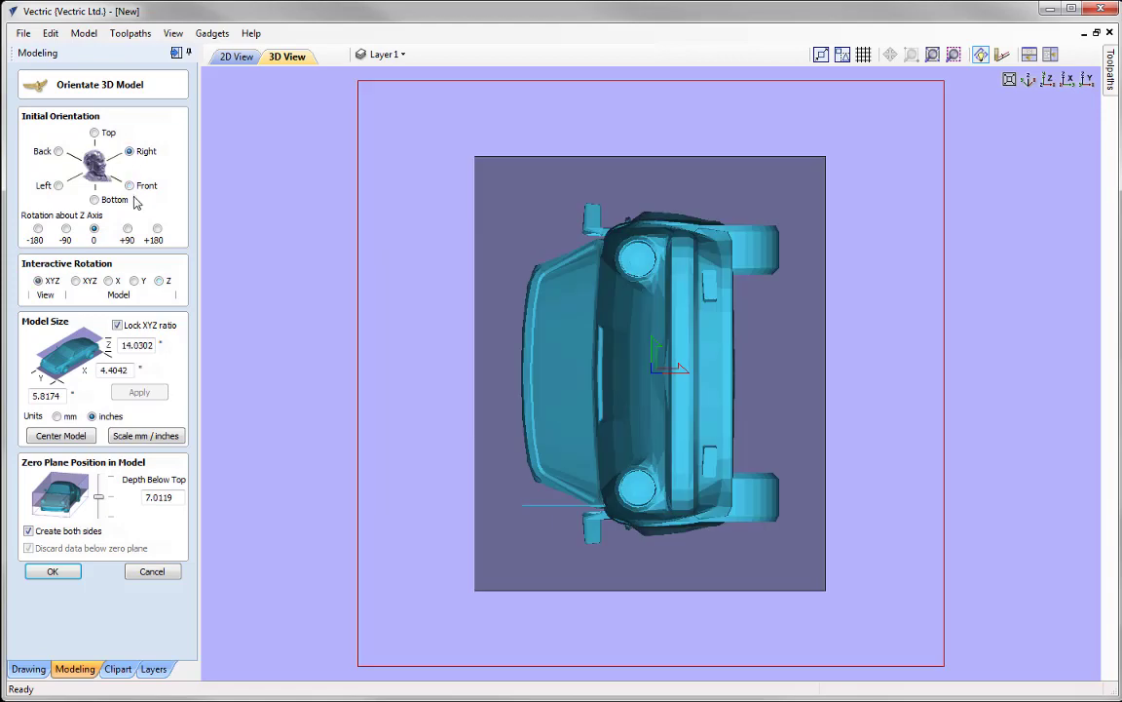
left_click(129, 186)
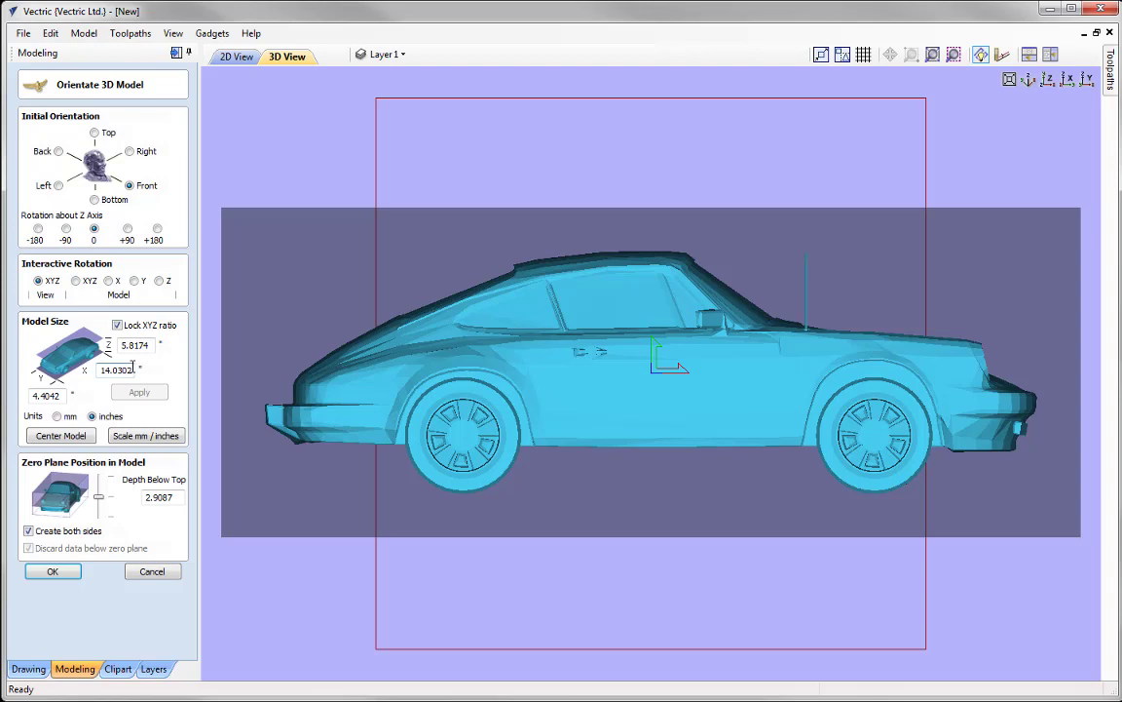
Set the model's X size to 9 inches with the XYZ ratio locked, and apply the new size
double_click(115, 369)
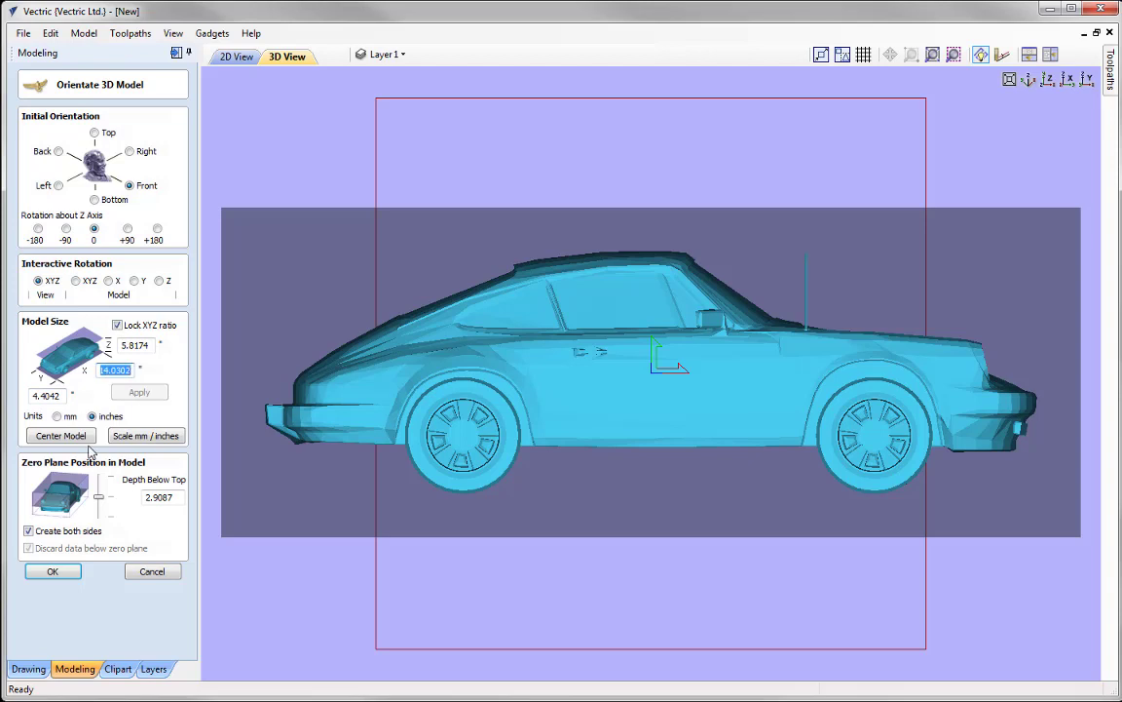
type("9")
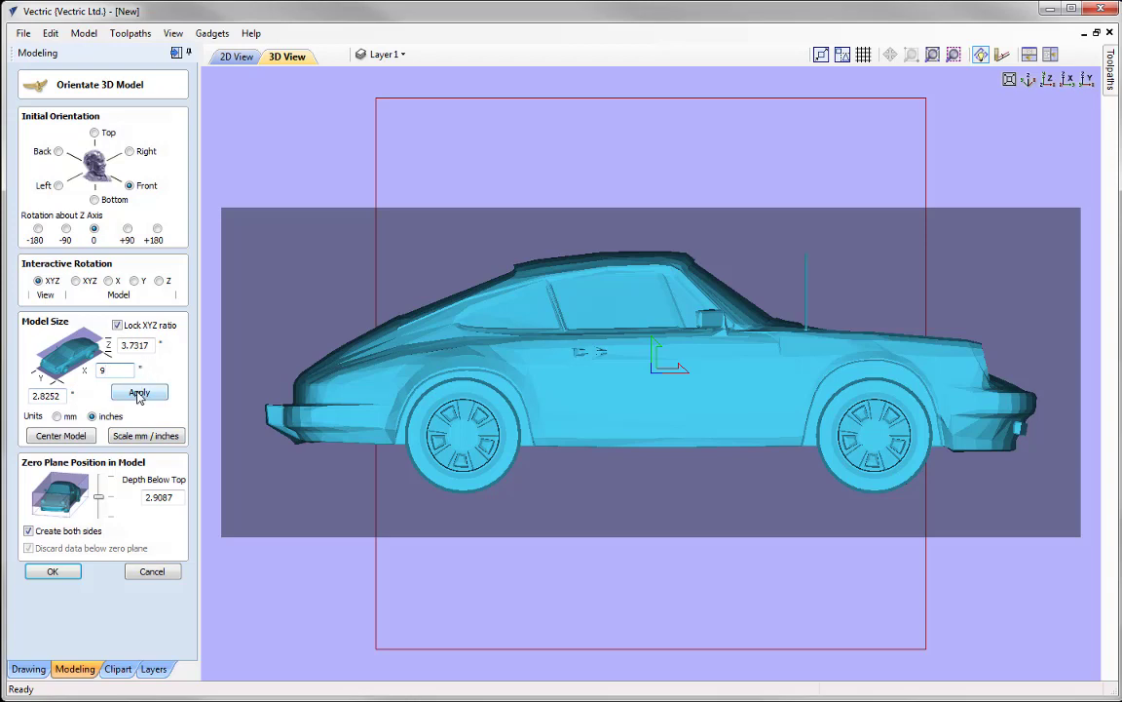
left_click(140, 393)
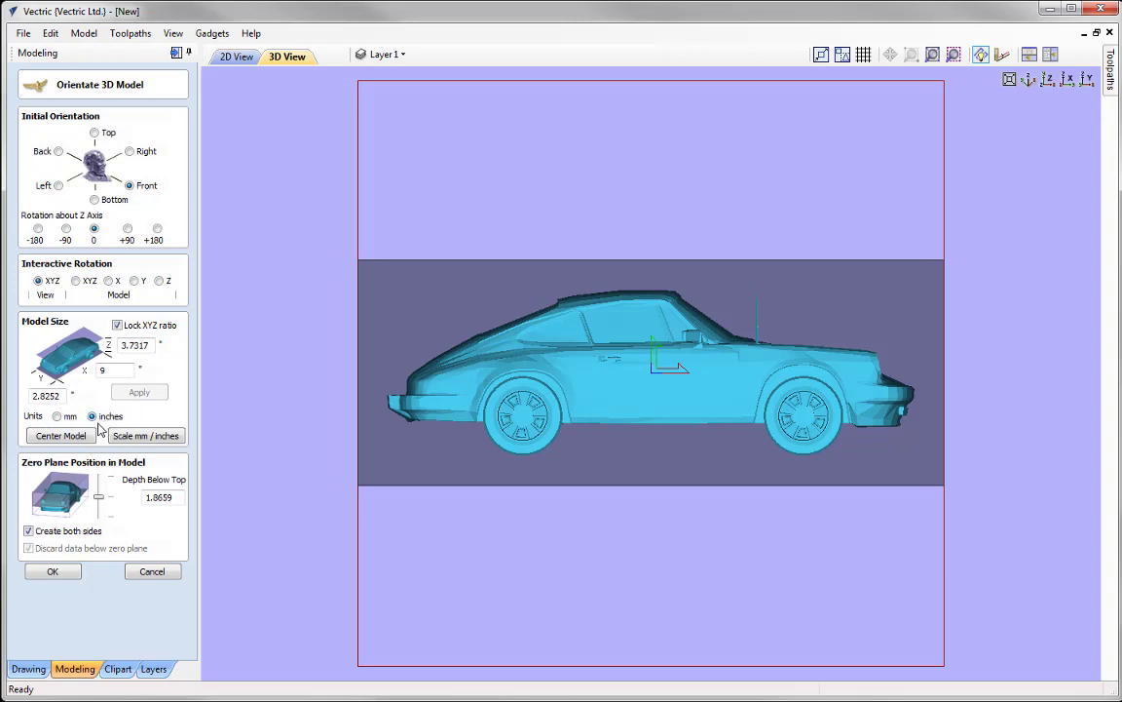
Try converting the model to millimetres with the mm / inches scaling, and convert it back to inches
left_click(57, 417)
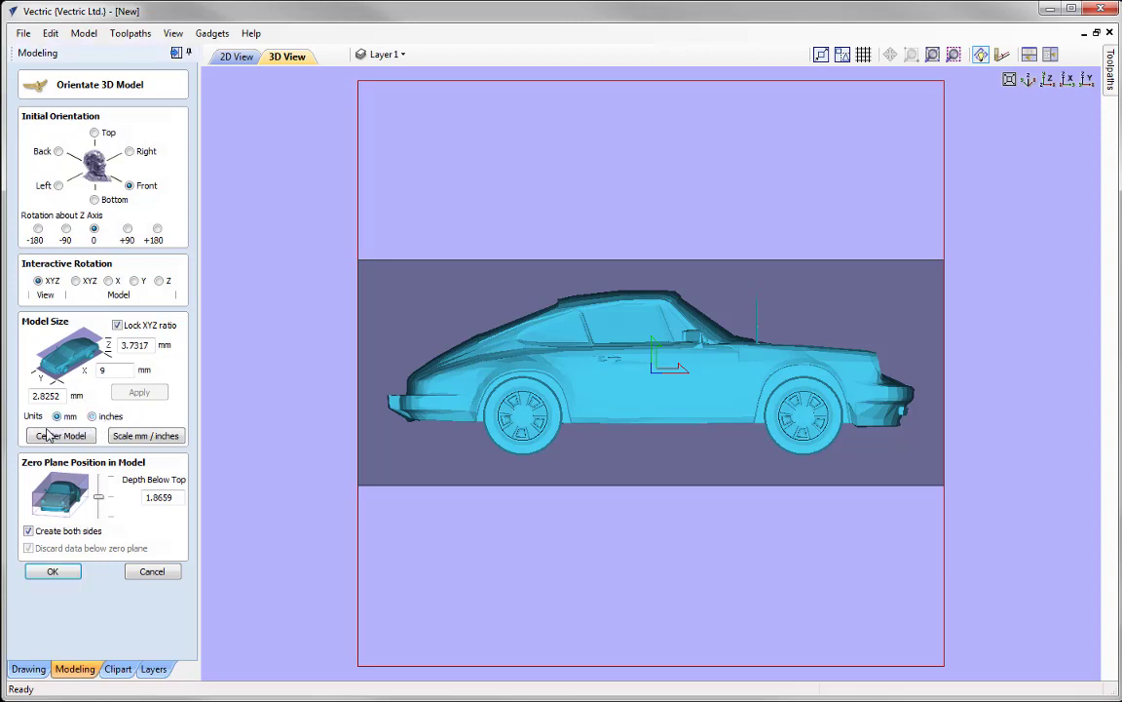
left_click(144, 436)
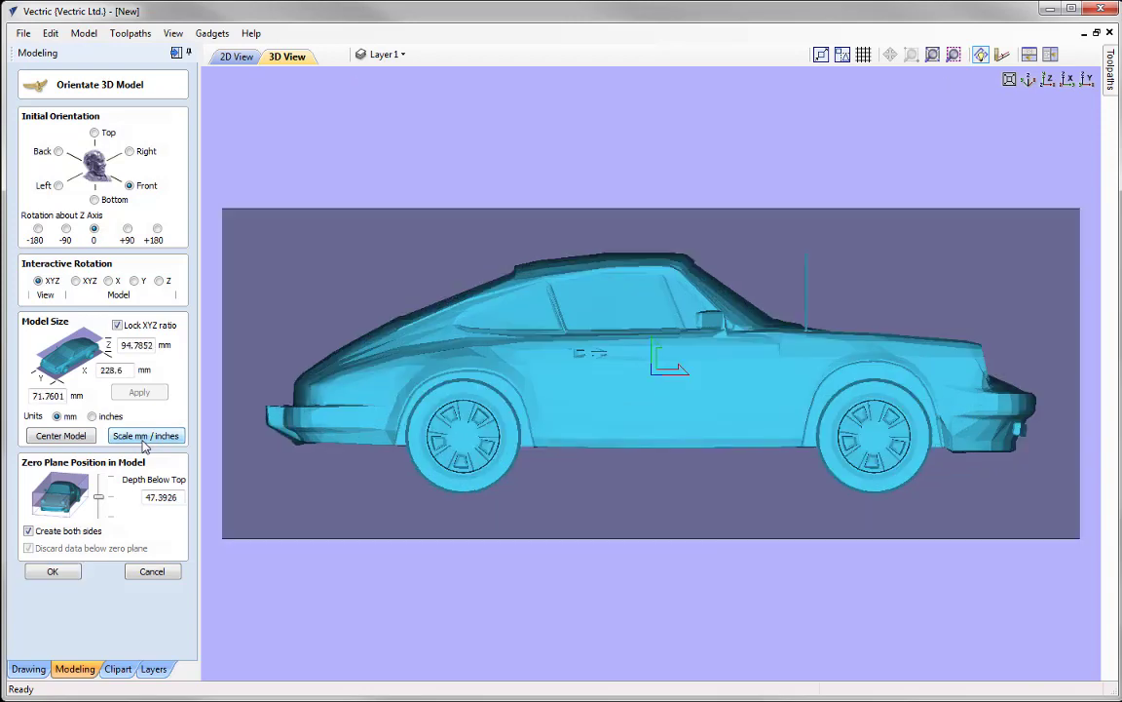
left_click(143, 439)
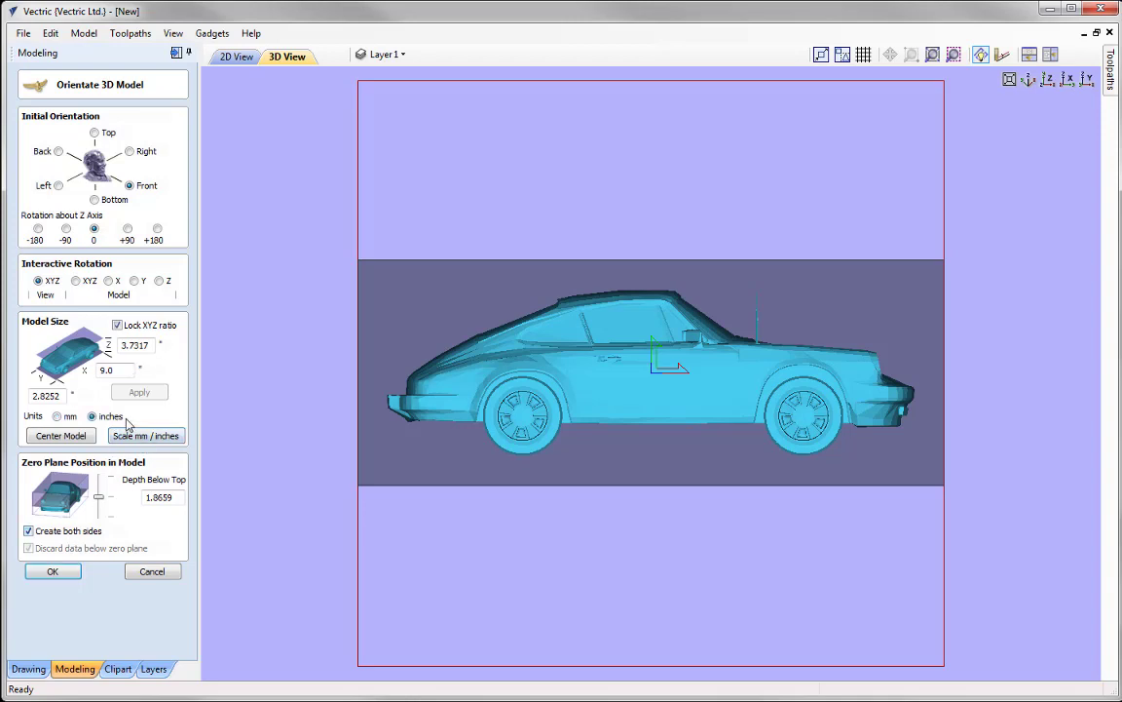
left_click(91, 416)
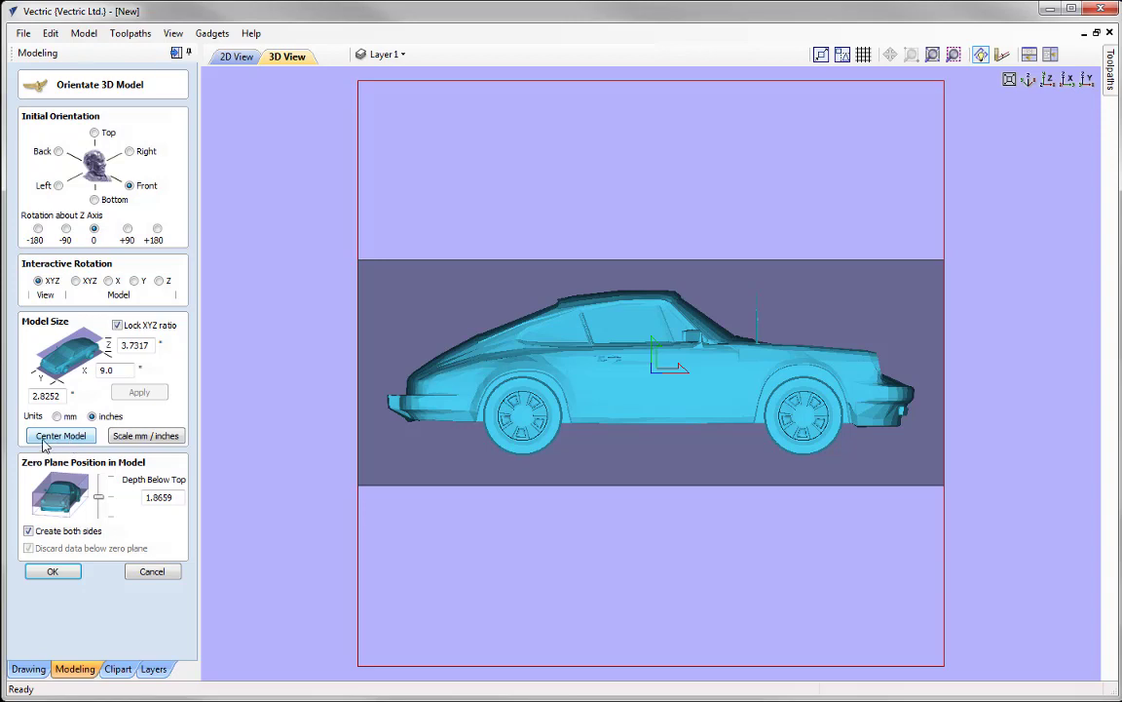
Center the model, try lowering the zero plane while looking from the side, and set its depth below top to 1.8658 inches
left_click(36, 444)
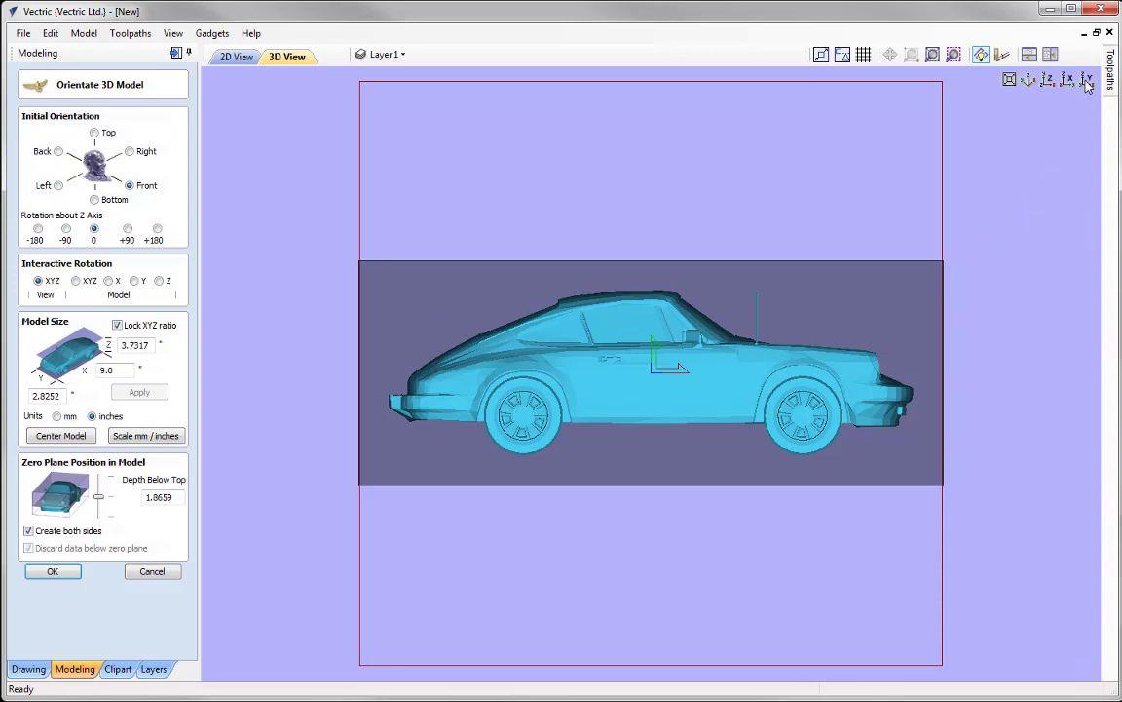
left_click(1048, 79)
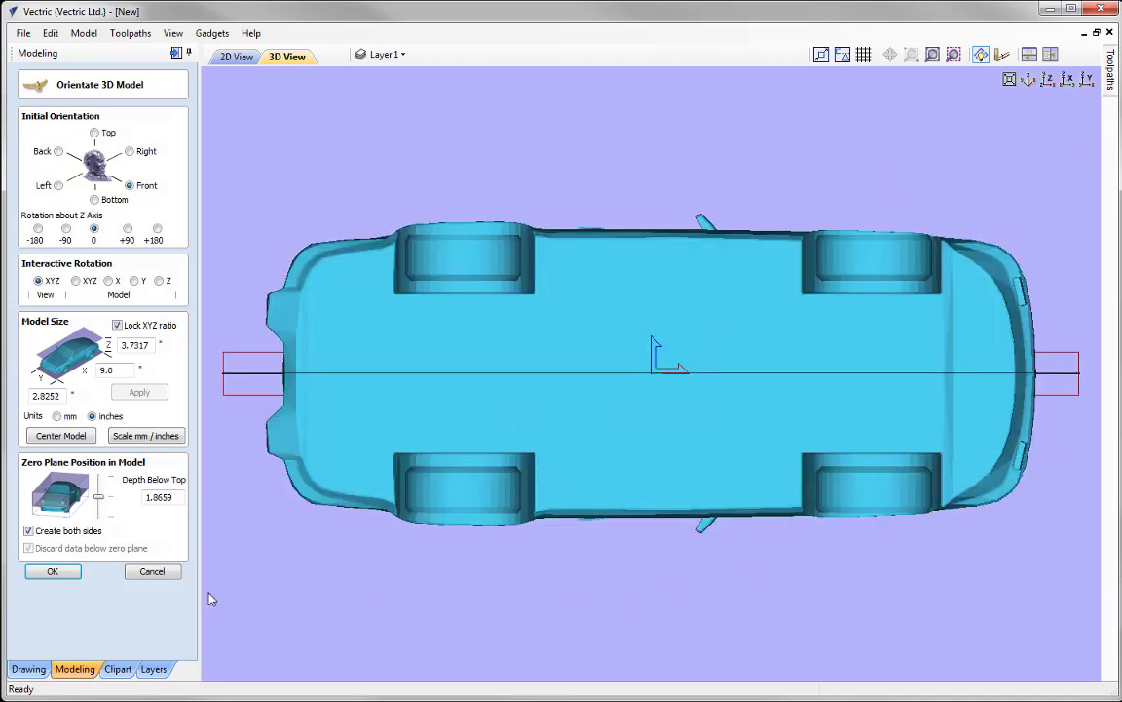
left_click_drag(98, 497, 99, 499)
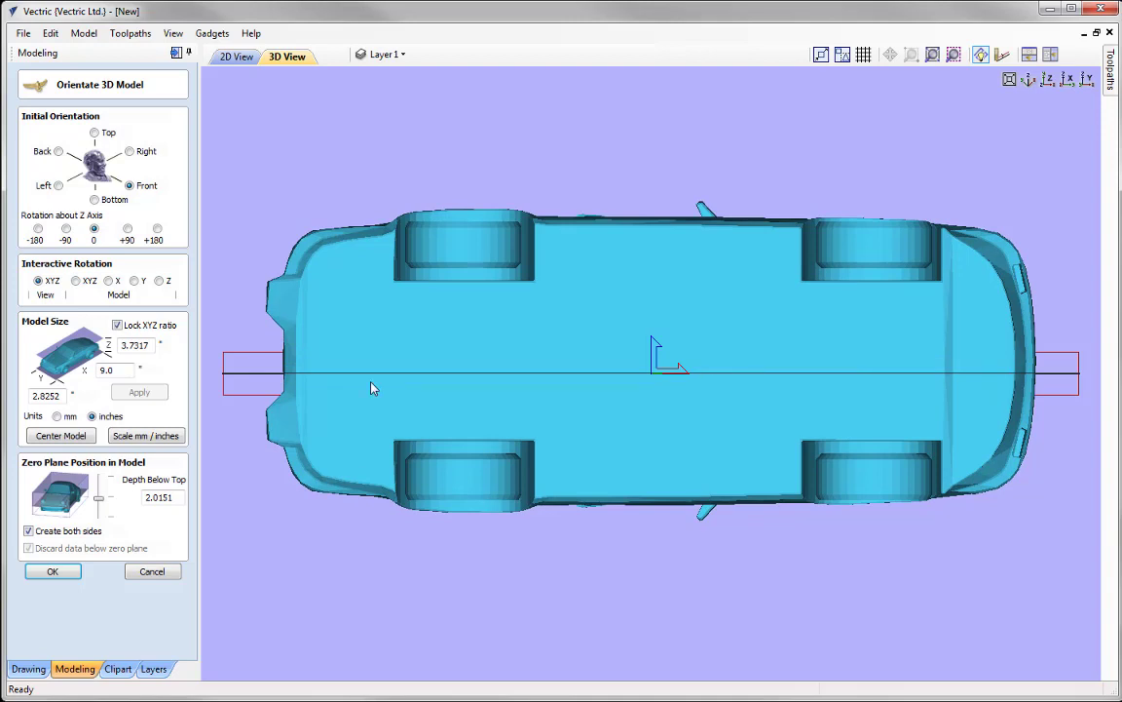
mouse_move(101, 505)
left_mouse_down()
mouse_move(103, 495)
mouse_move(104, 512)
left_mouse_up()
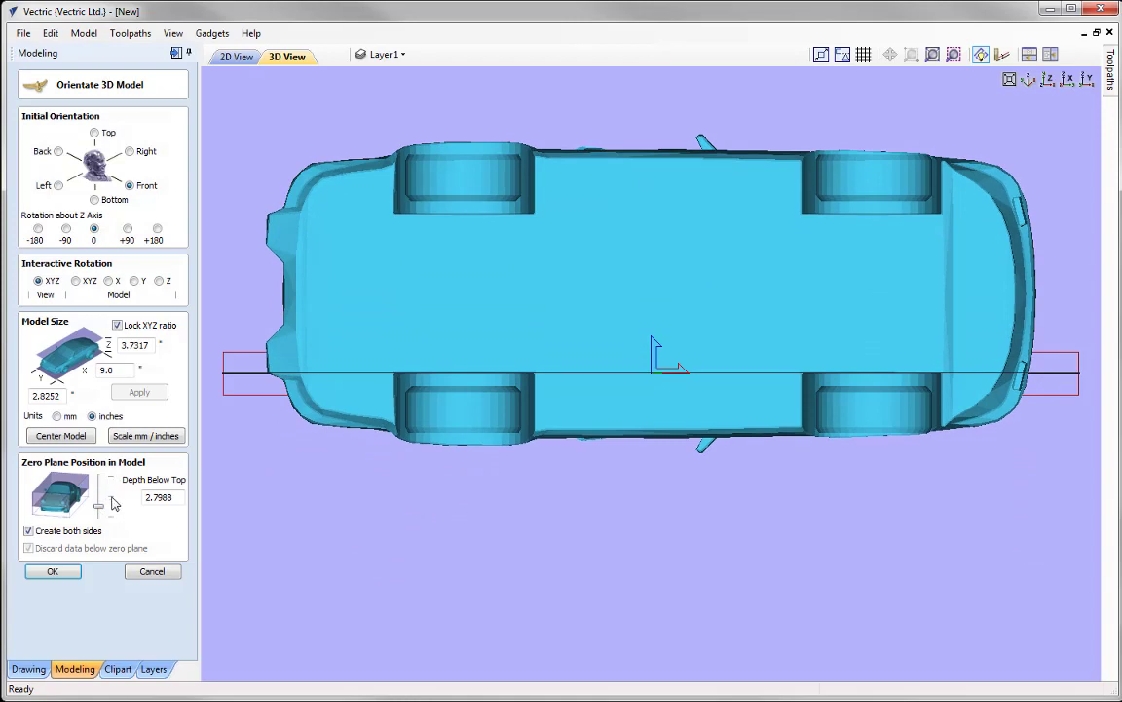
left_click_drag(100, 505, 99, 497)
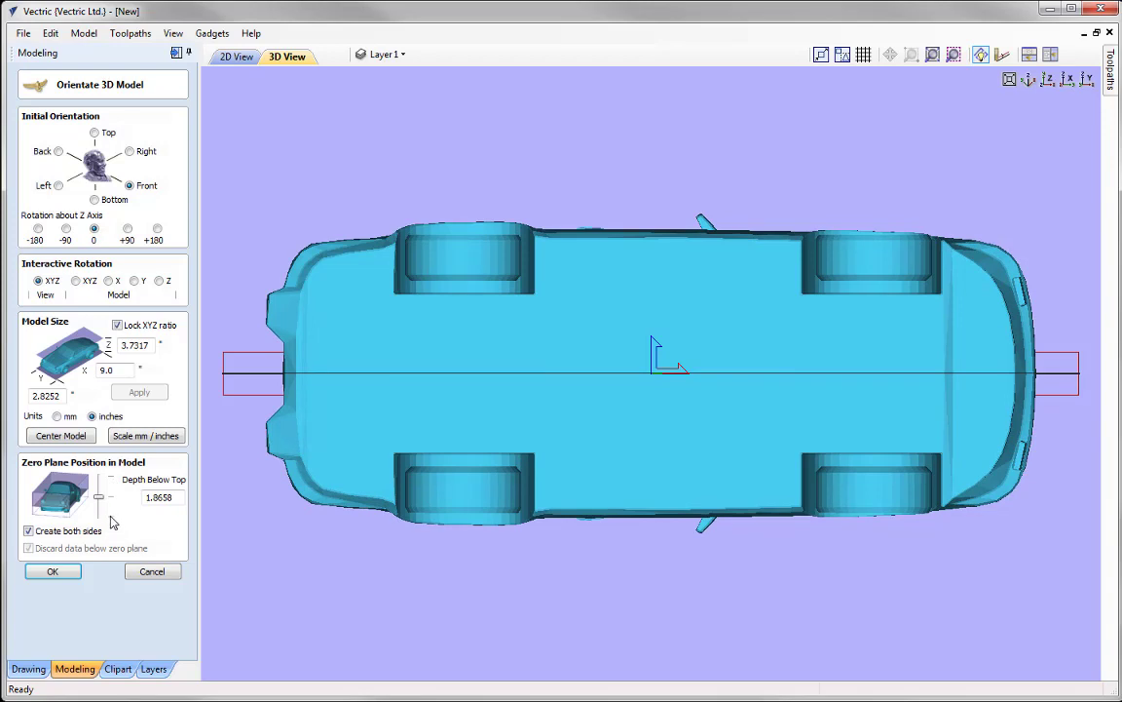
Try the zero plane at the model's lowest position and at a depth of 1.0, and return it to 1.8658 inches
key("End")
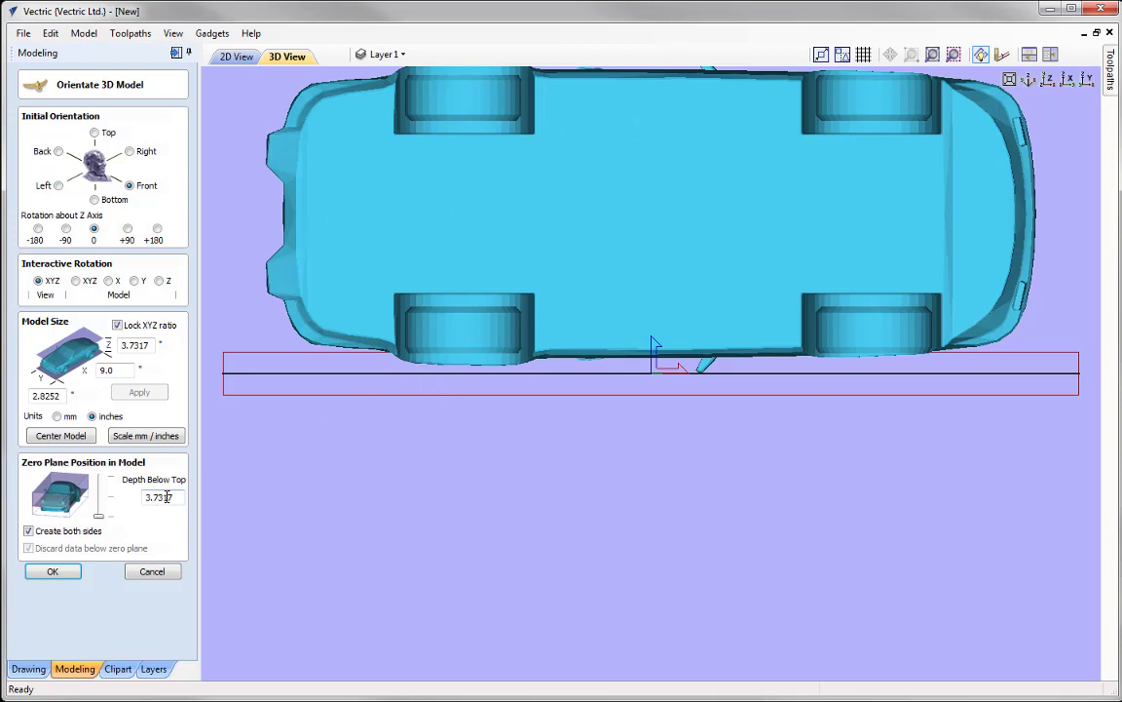
double_click(156, 497)
type("1.0")
key("Return")
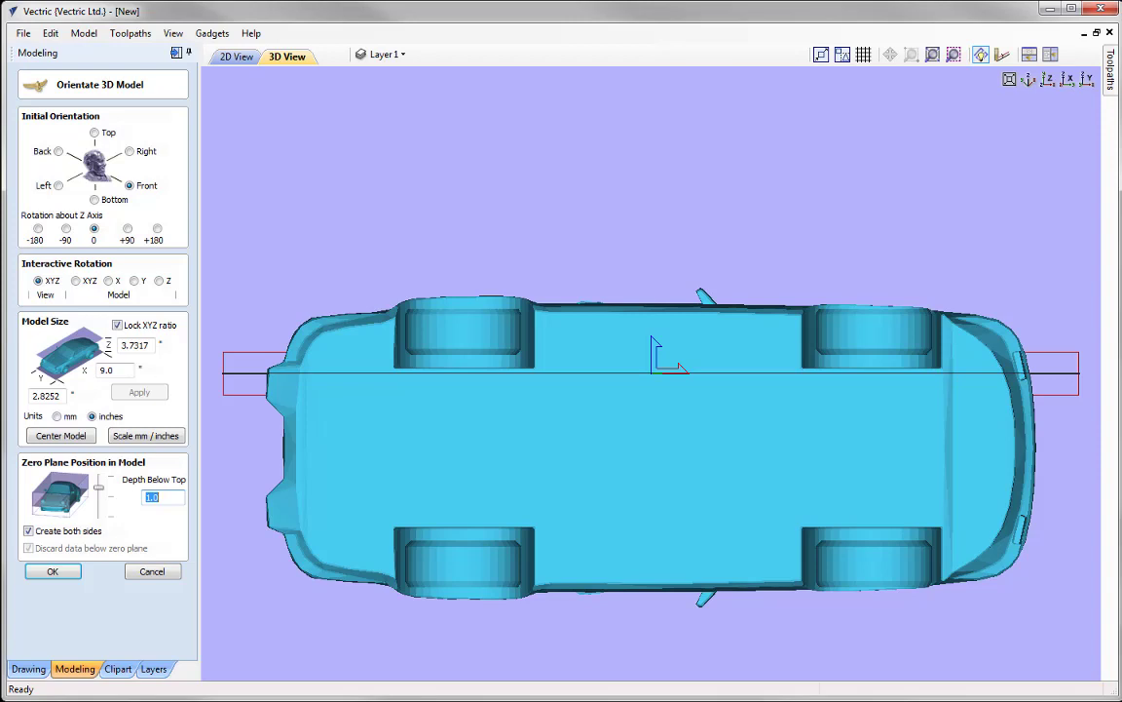
left_click_drag(99, 486, 110, 505)
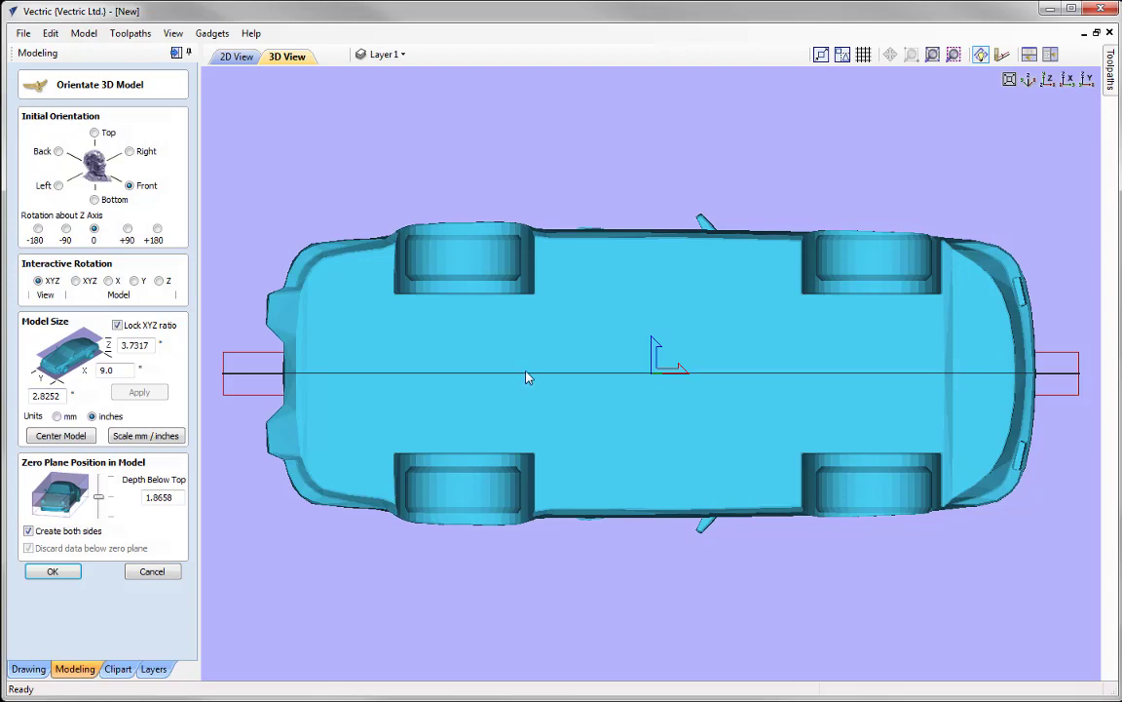
Accept the orientation with Create both sides enabled, and show the 2D and 3D views side by side
left_click(28, 531)
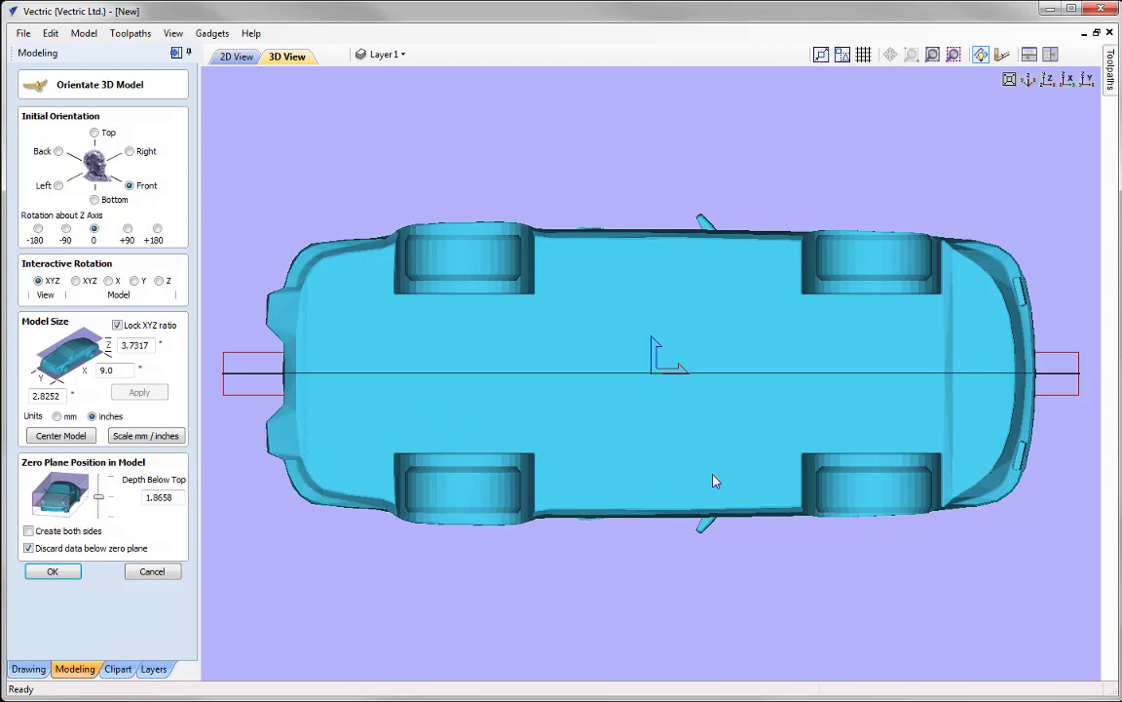
left_click(28, 530)
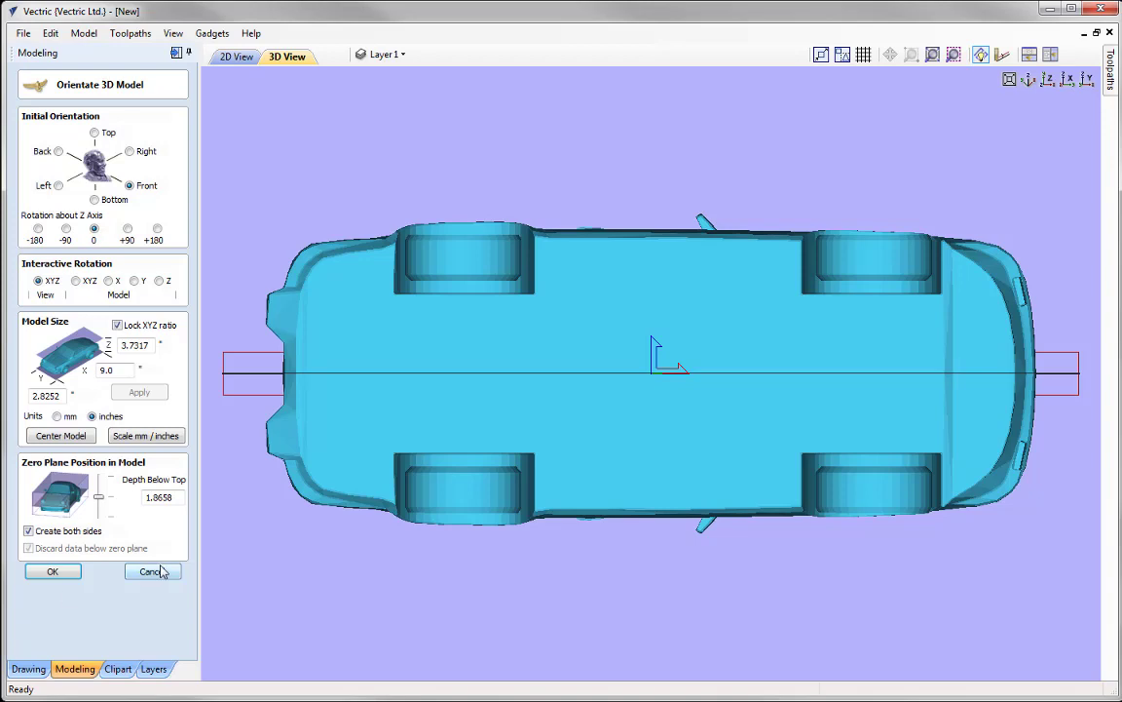
left_click(70, 573)
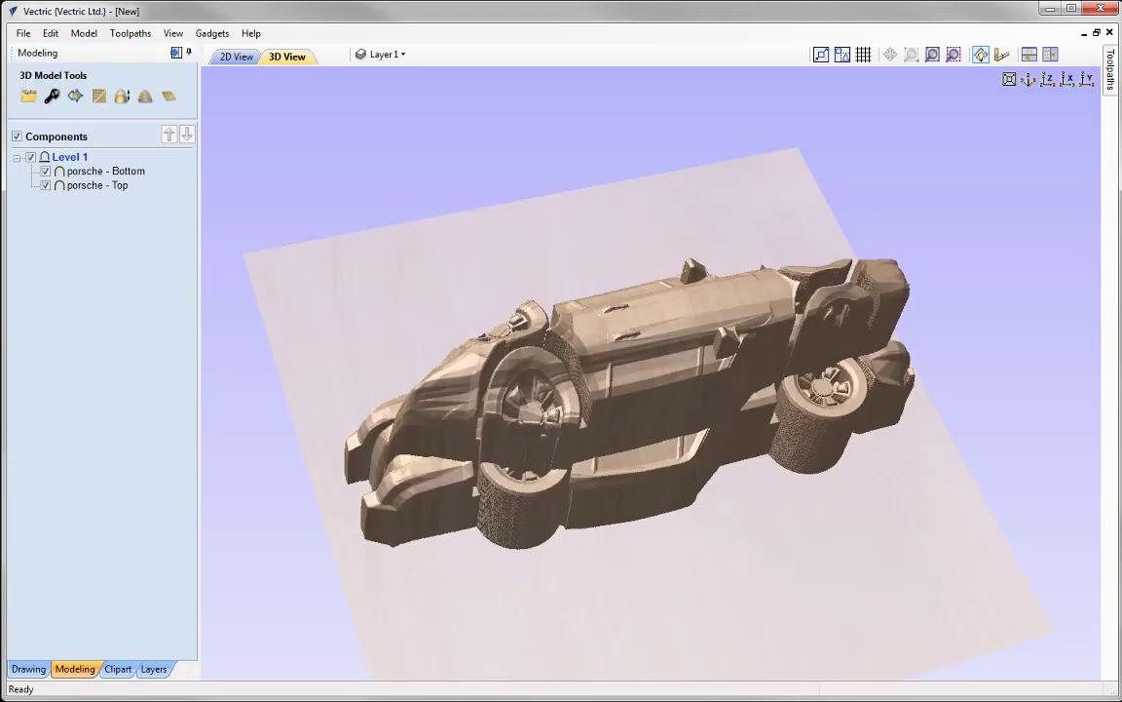
mouse_move(121, 191)
left_click(1051, 53)
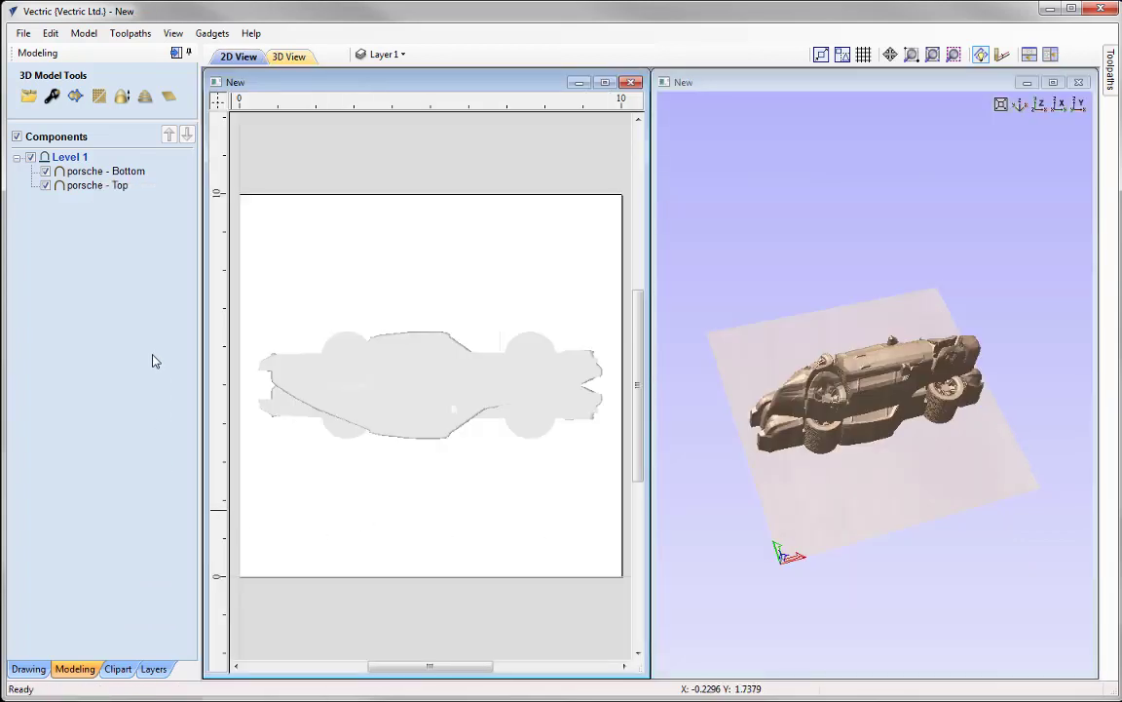
Rotate the porsche - Bottom component by 180 degrees in the 2D view so its wheels point down
left_click(428, 391)
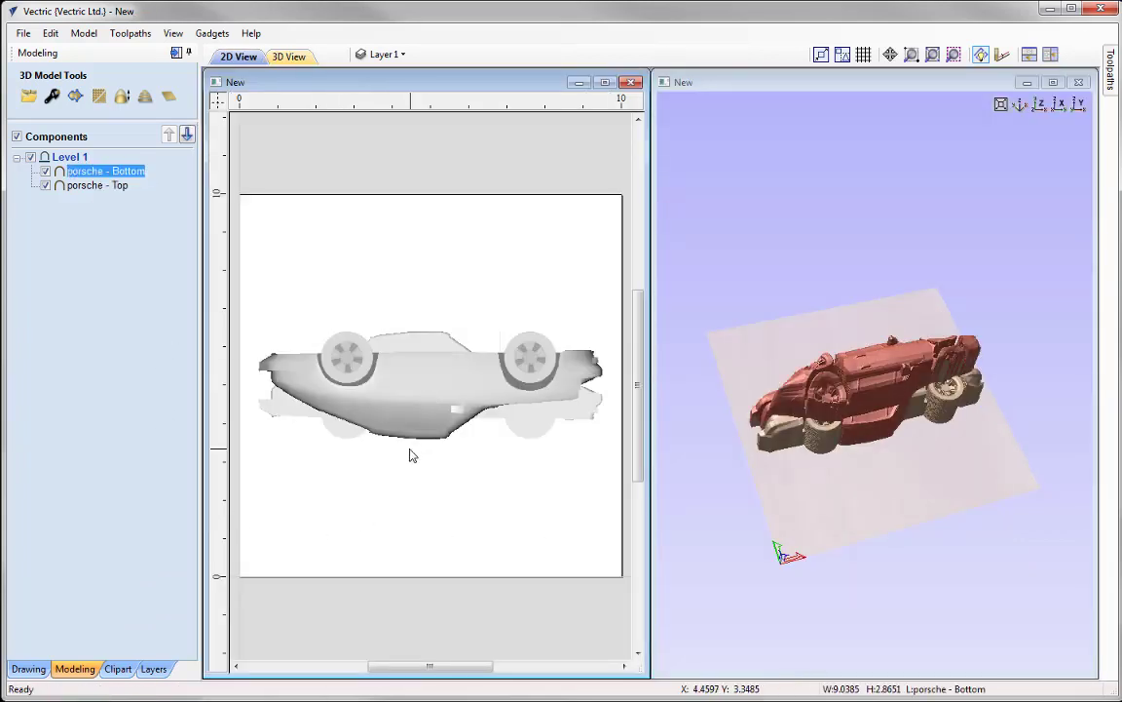
left_click(417, 391)
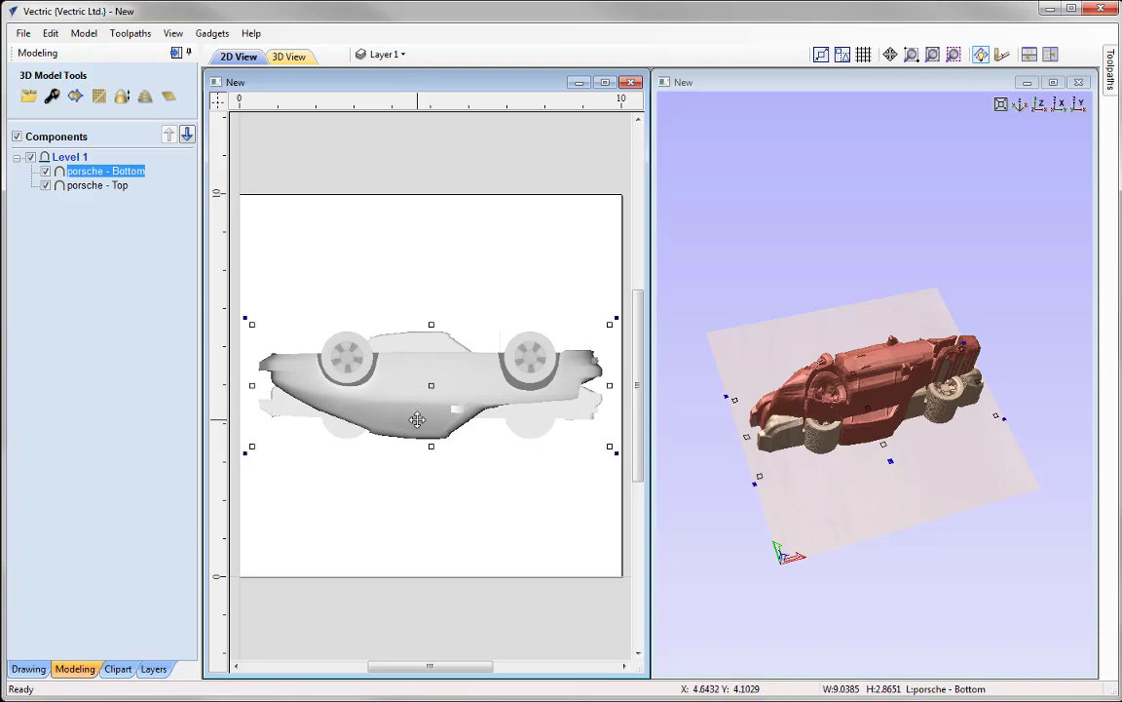
key("ctrl+Left")
key("ctrl+Left")
key("ctrl+Left")
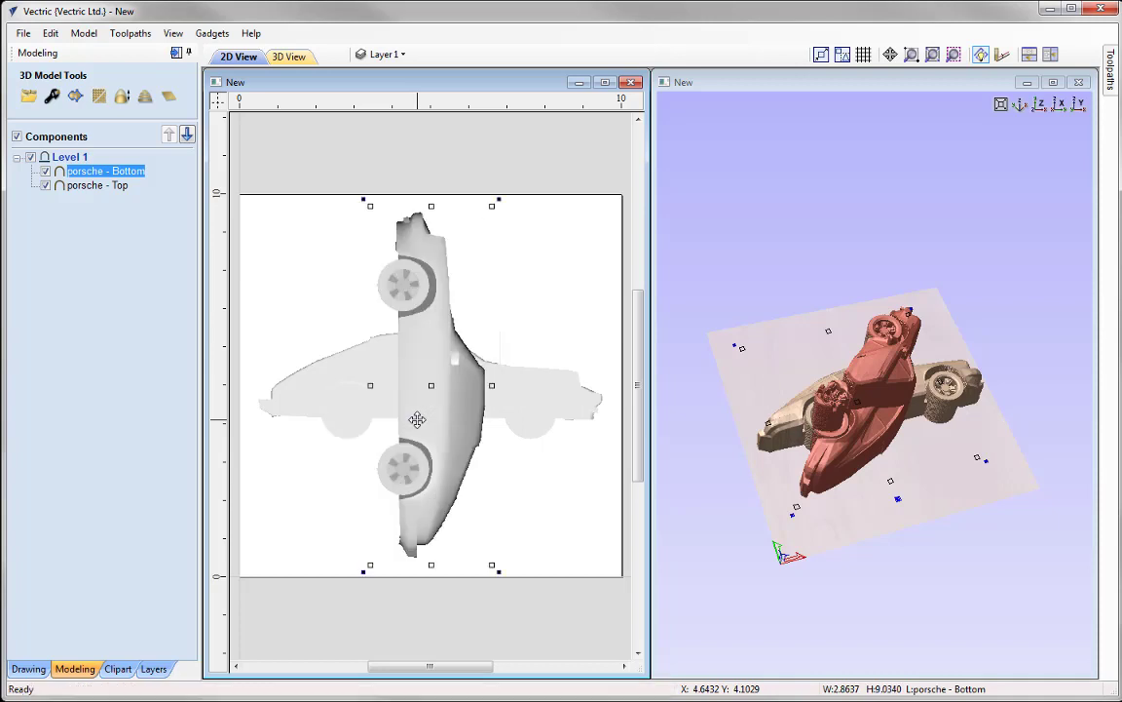
key("ctrl+Left")
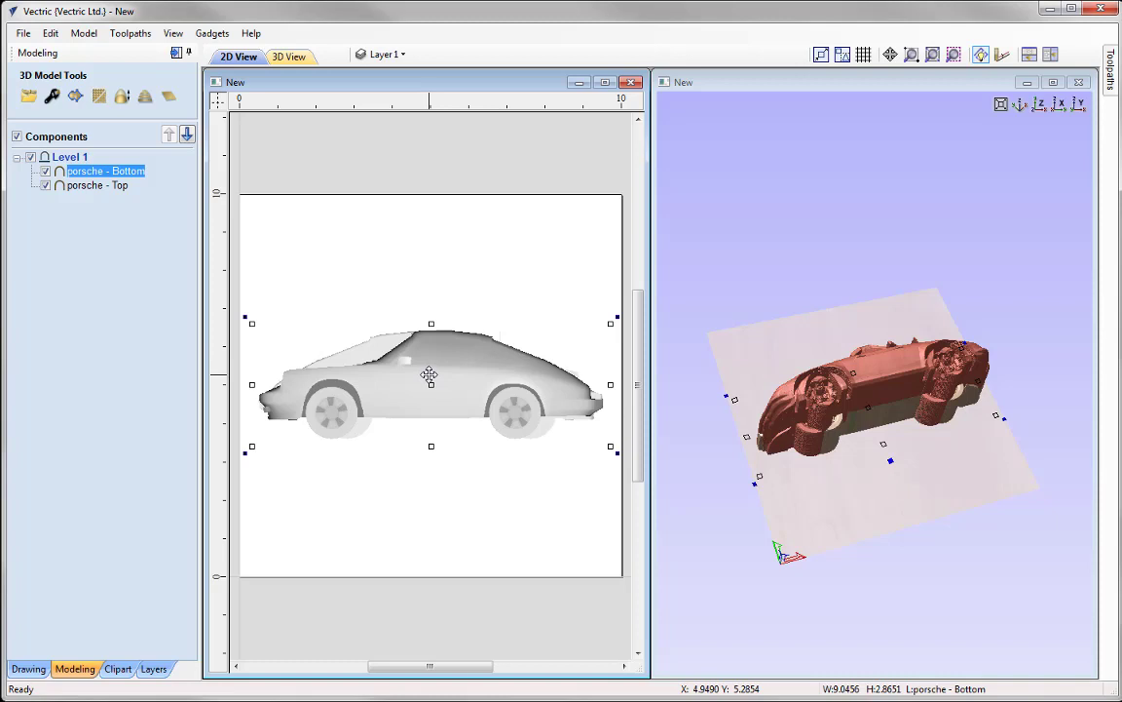
Separate the overlapping car halves, moving porsche - Bottom below porsche - Top, and view both from above in an enlarged 3D view
left_click_drag(430, 375, 429, 440)
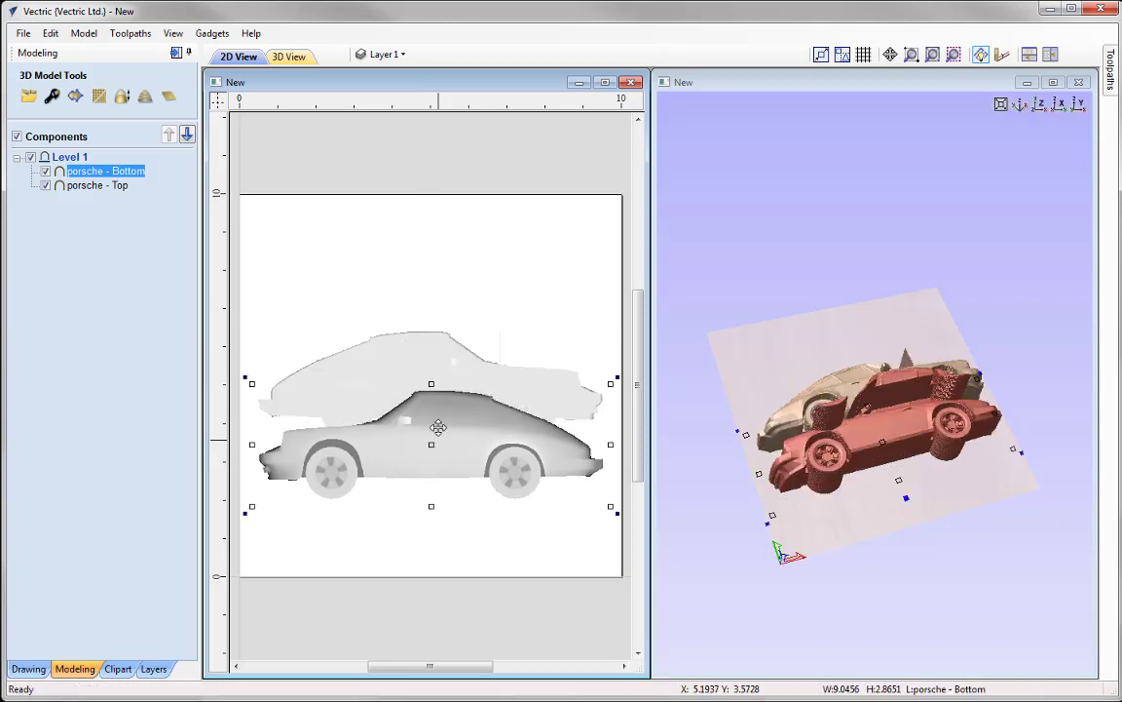
left_click(434, 363)
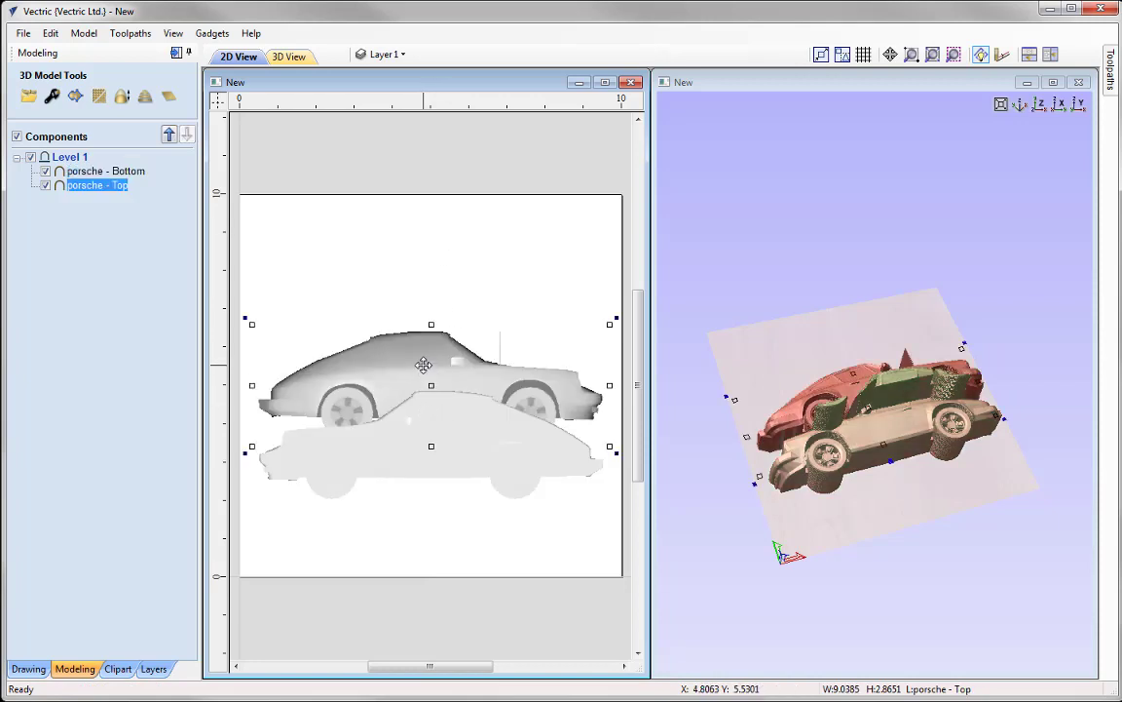
left_click_drag(423, 365, 423, 314)
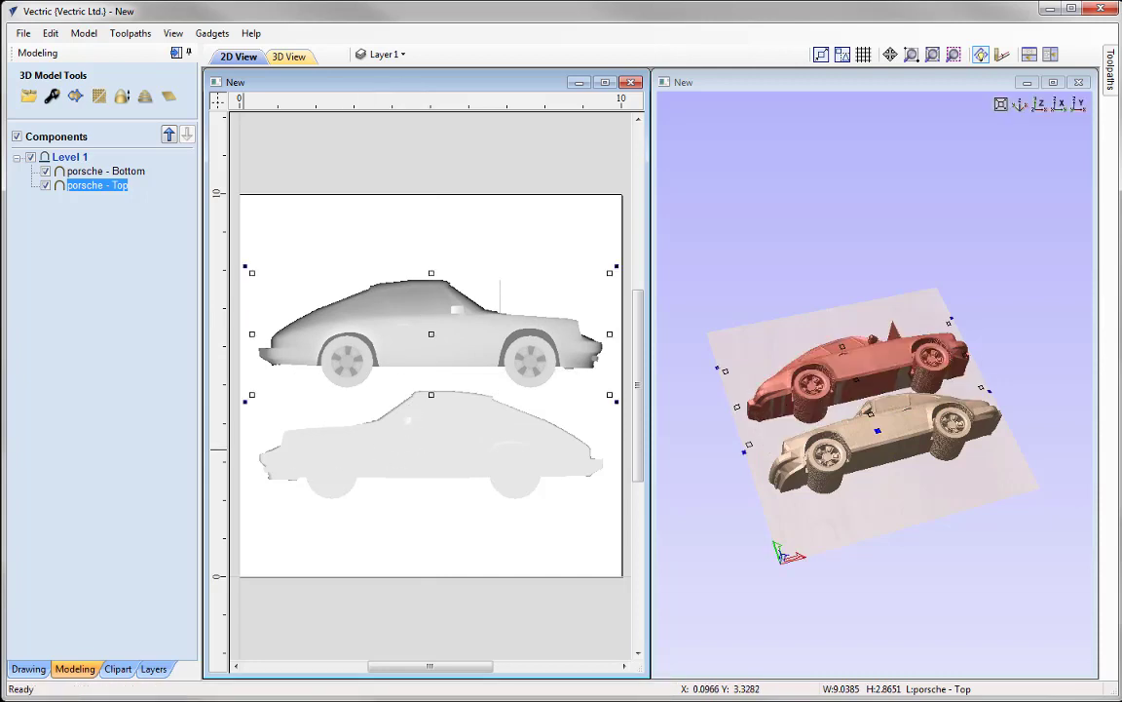
double_click(940, 81)
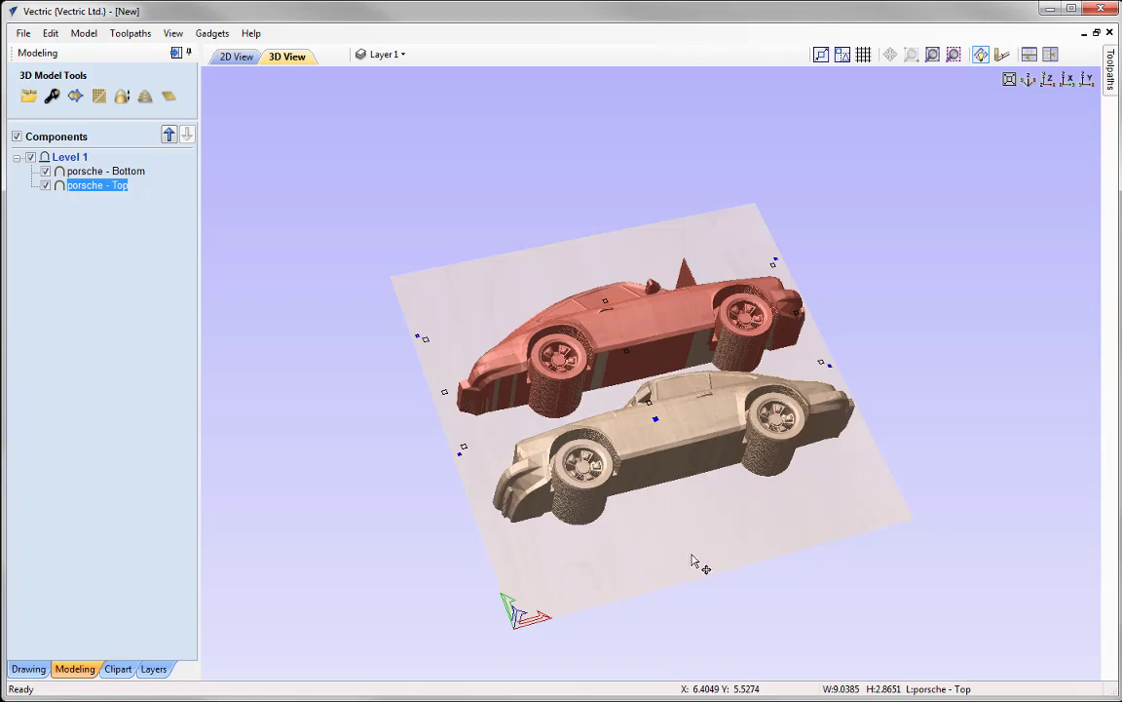
left_click(1047, 79)
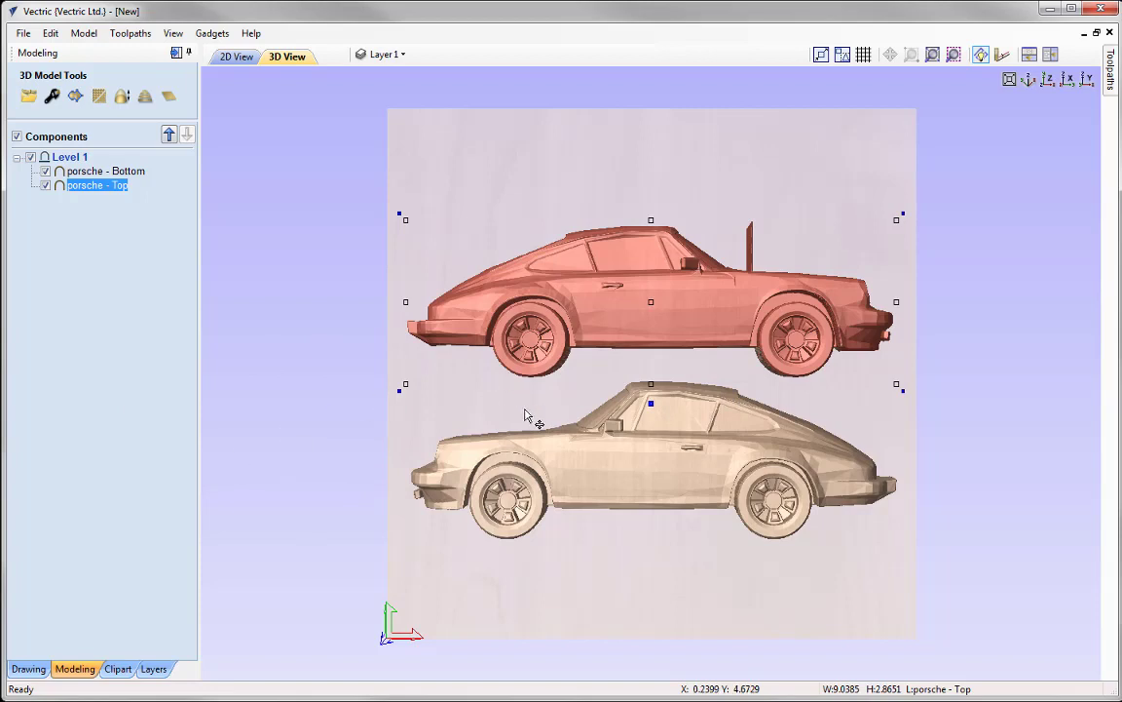
Smooth the porsche - Bottom component with slightly less than the default smoothing and transparency preserved
left_click(647, 472)
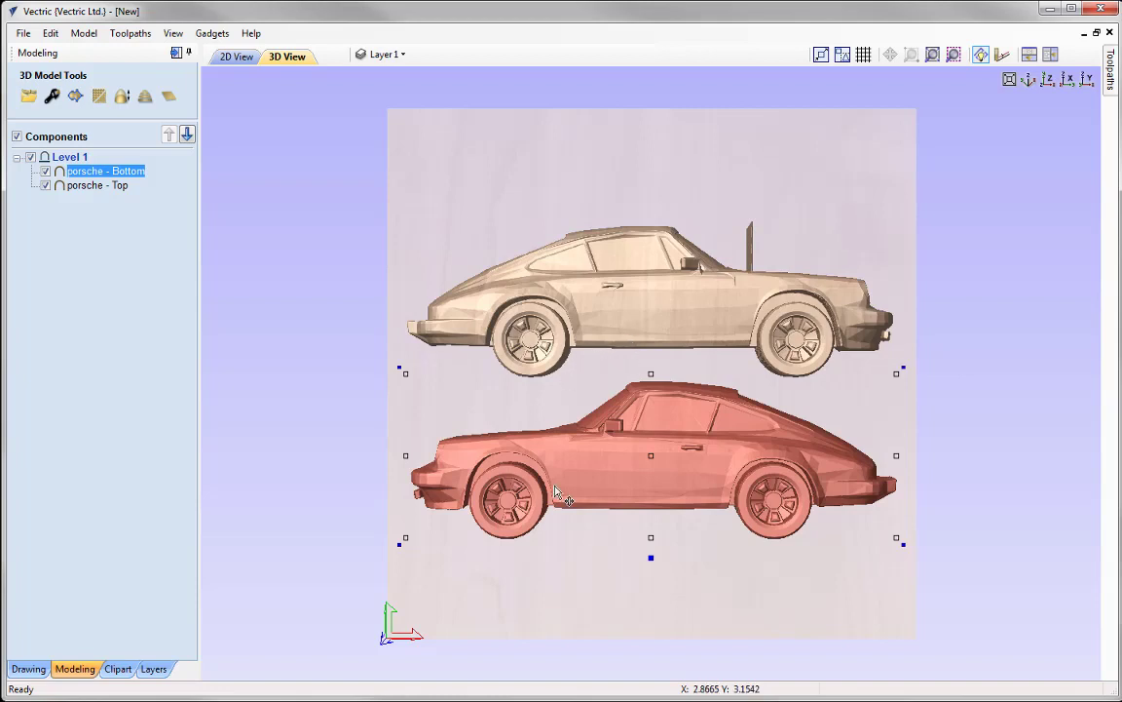
left_click(99, 96)
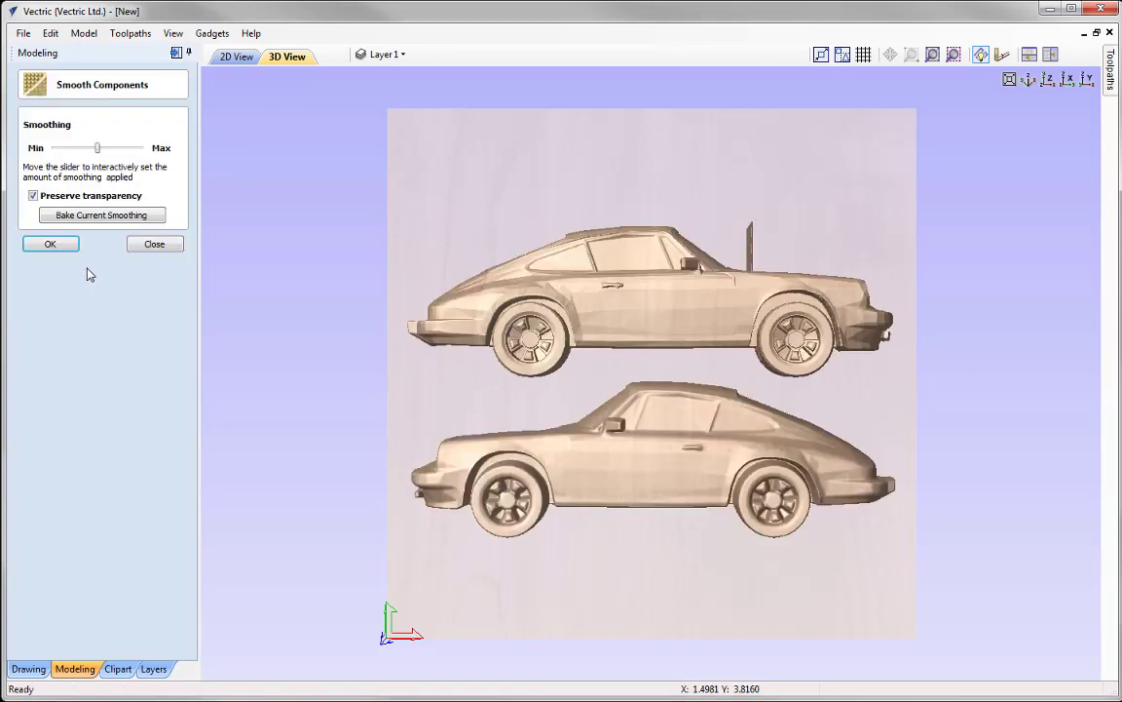
left_click(83, 147)
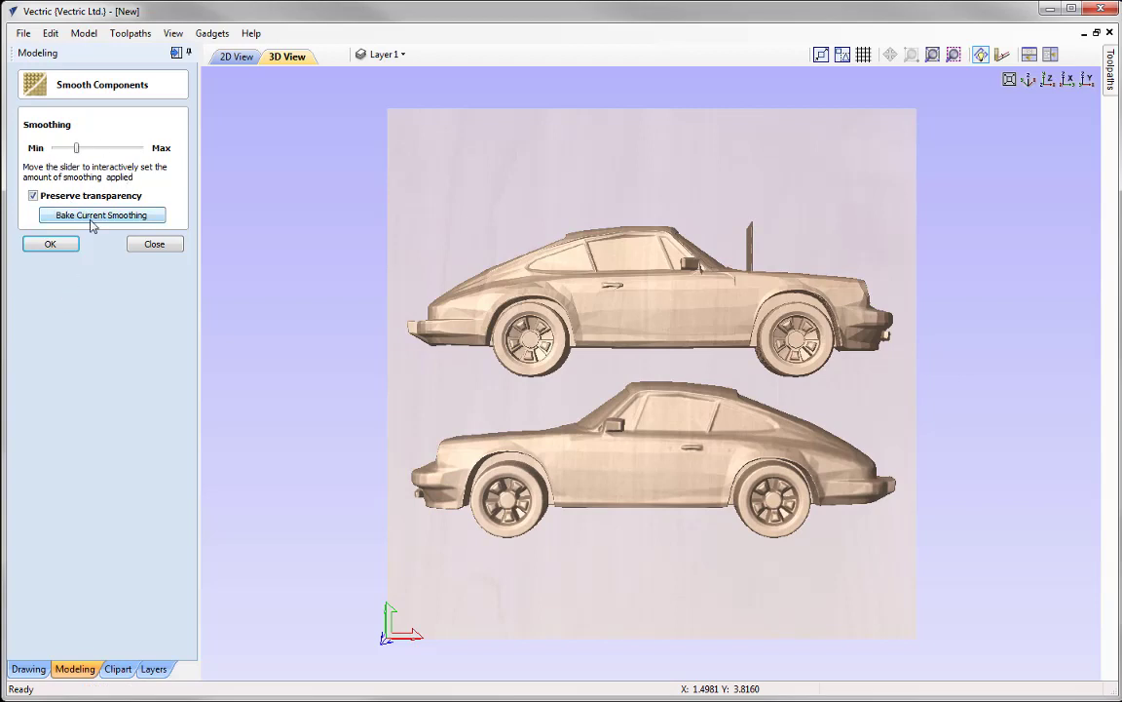
left_click(54, 244)
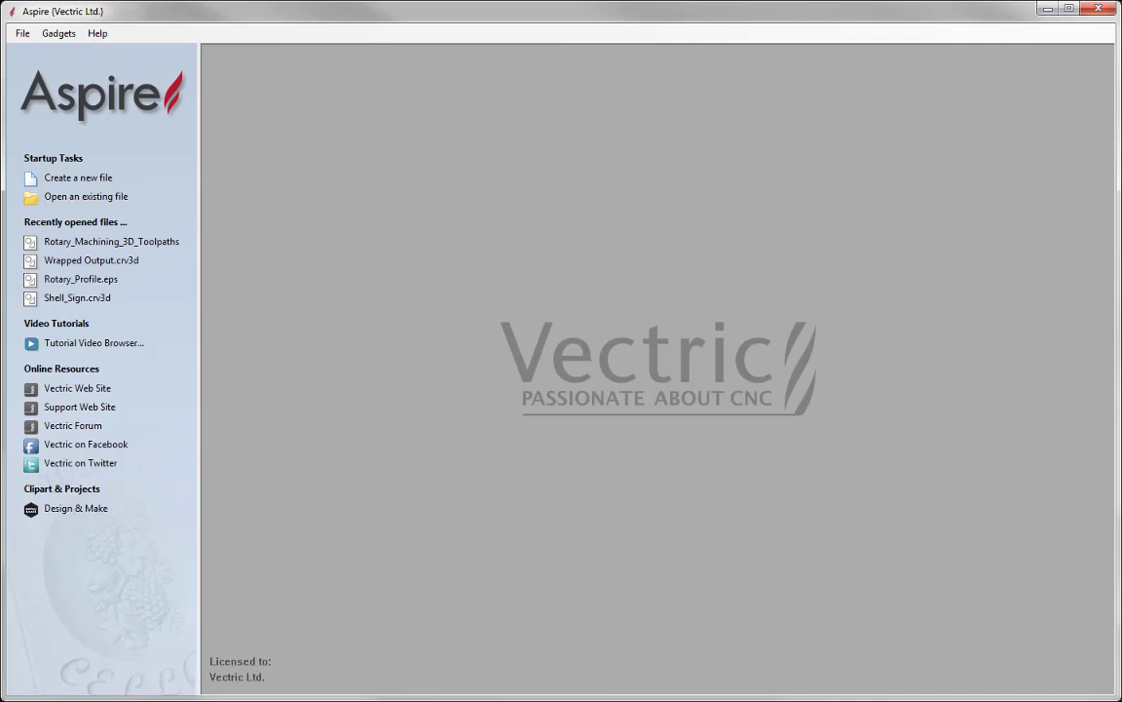
Switch to Aspire and create a new file with a job size of 10 x 10 inches and a thickness of 0.5 inches
left_click(86, 177)
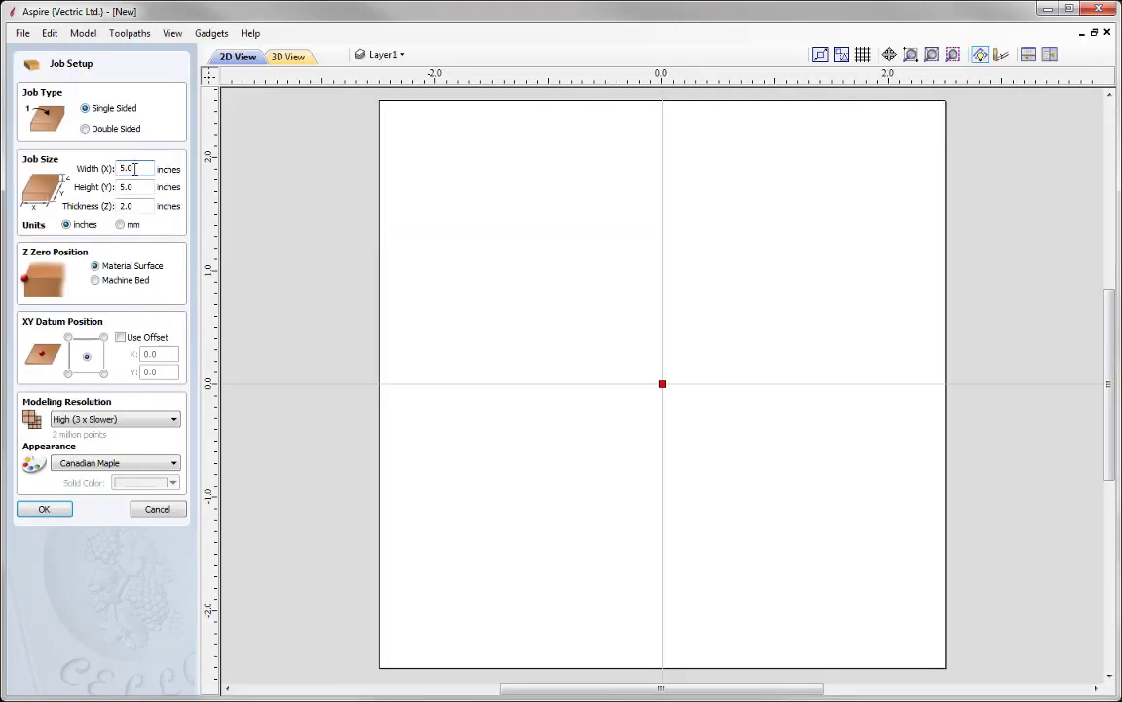
double_click(127, 169)
type("10")
key("Tab")
type("10")
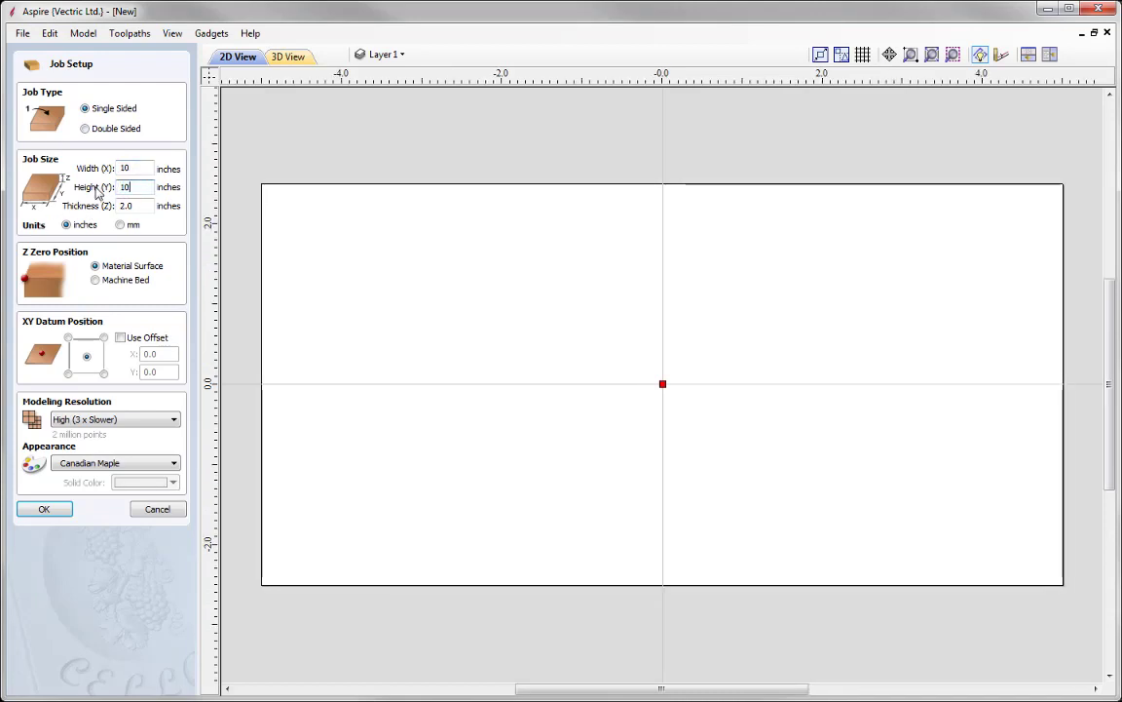
key("Tab")
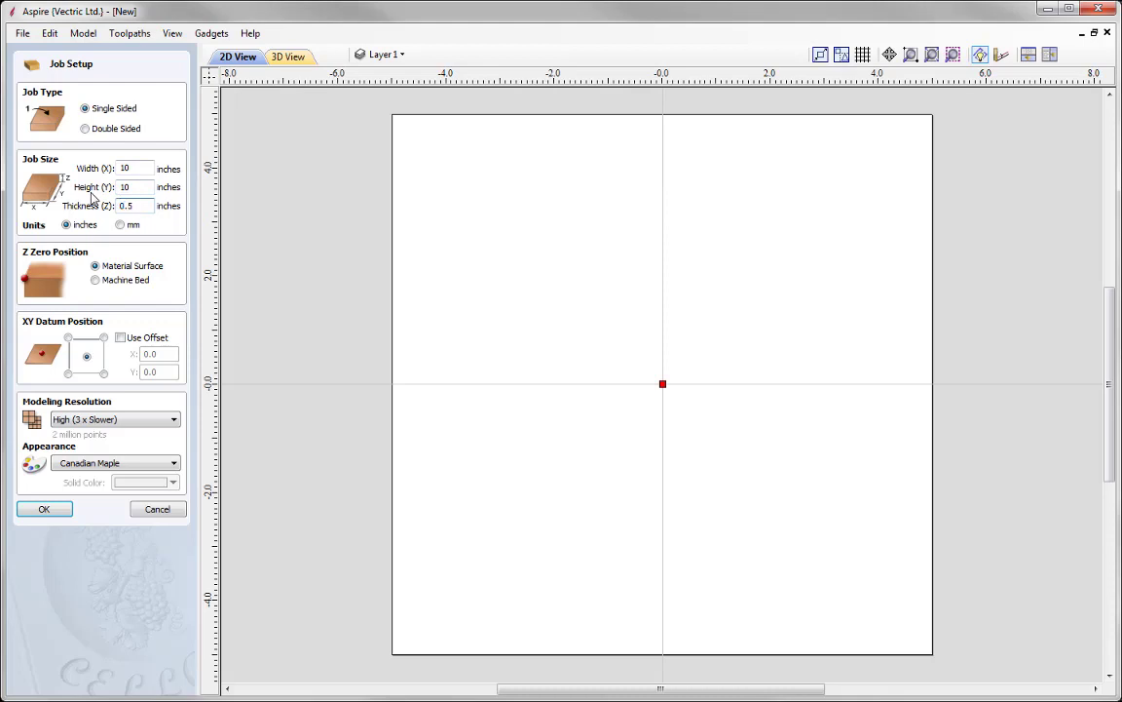
type("0.5")
Set the XY datum to the job's lower-left corner and the modeling resolution to Very High (7 x Slower), and accept the job setup
left_click(67, 374)
left_click(87, 419)
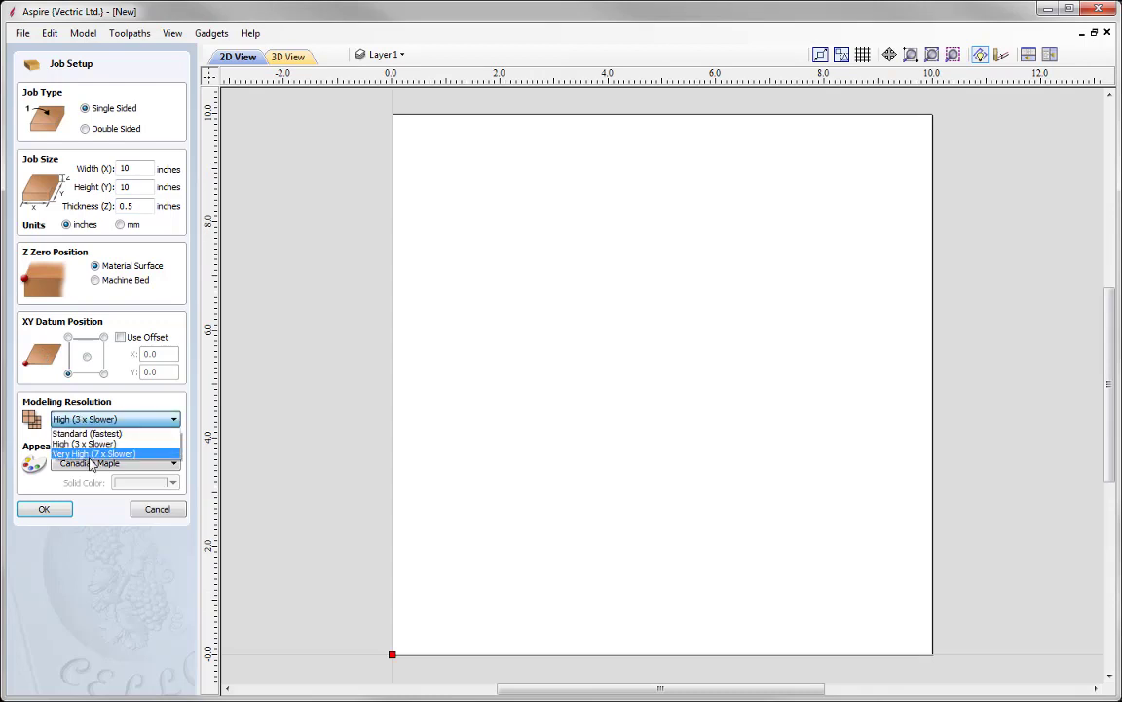
left_click(92, 454)
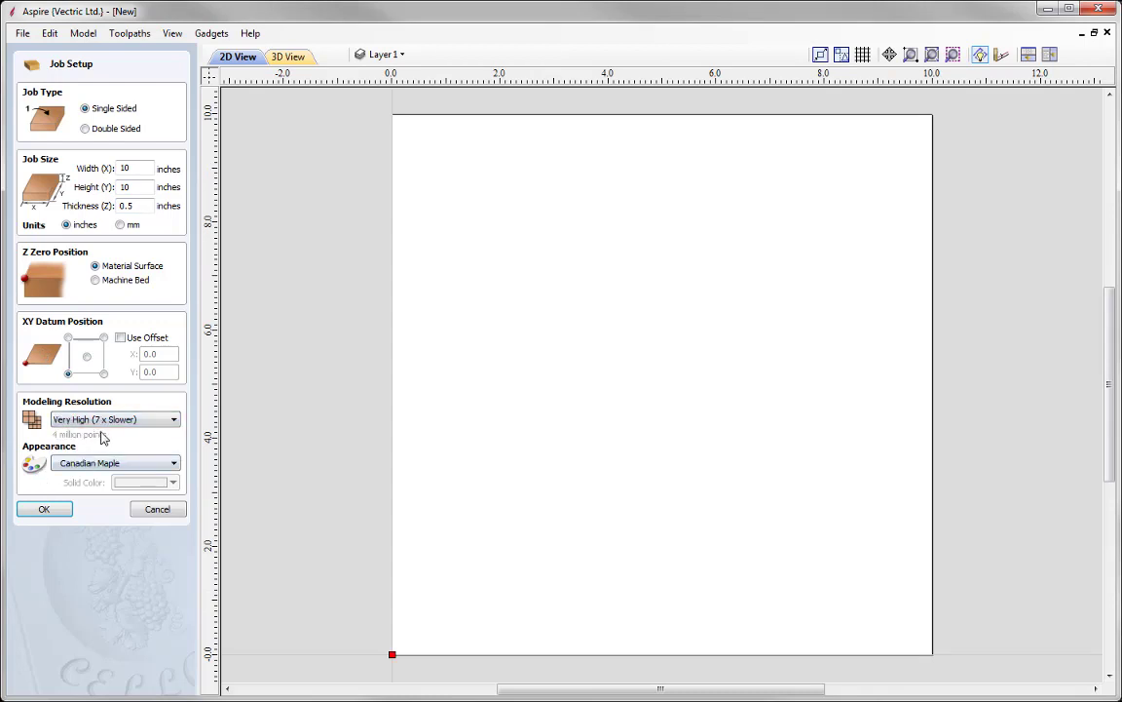
left_click(49, 510)
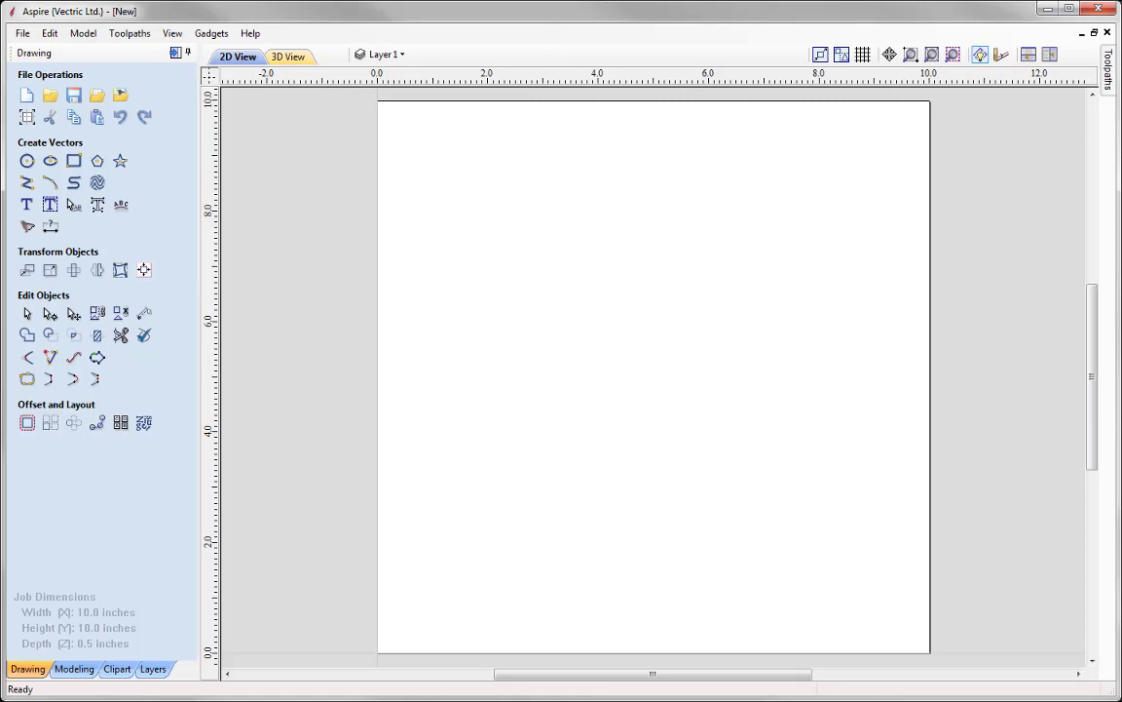
Review the importable 3D file types and import Fleur2.crv3d as a component
left_click(74, 669)
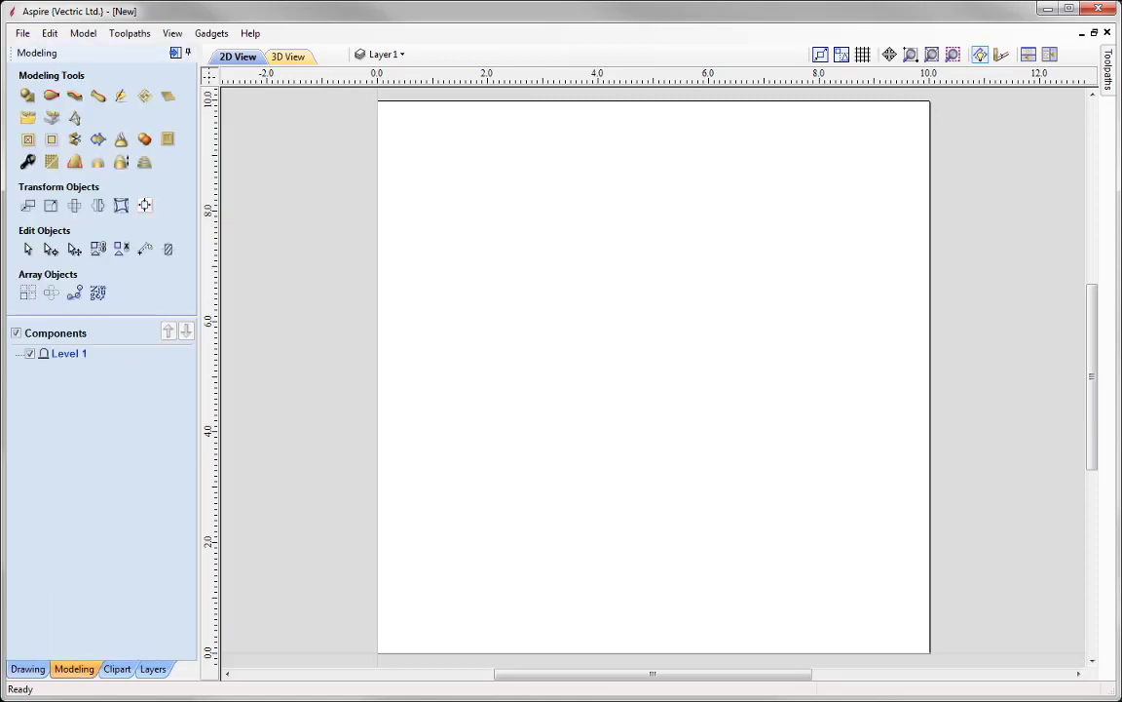
left_click(28, 119)
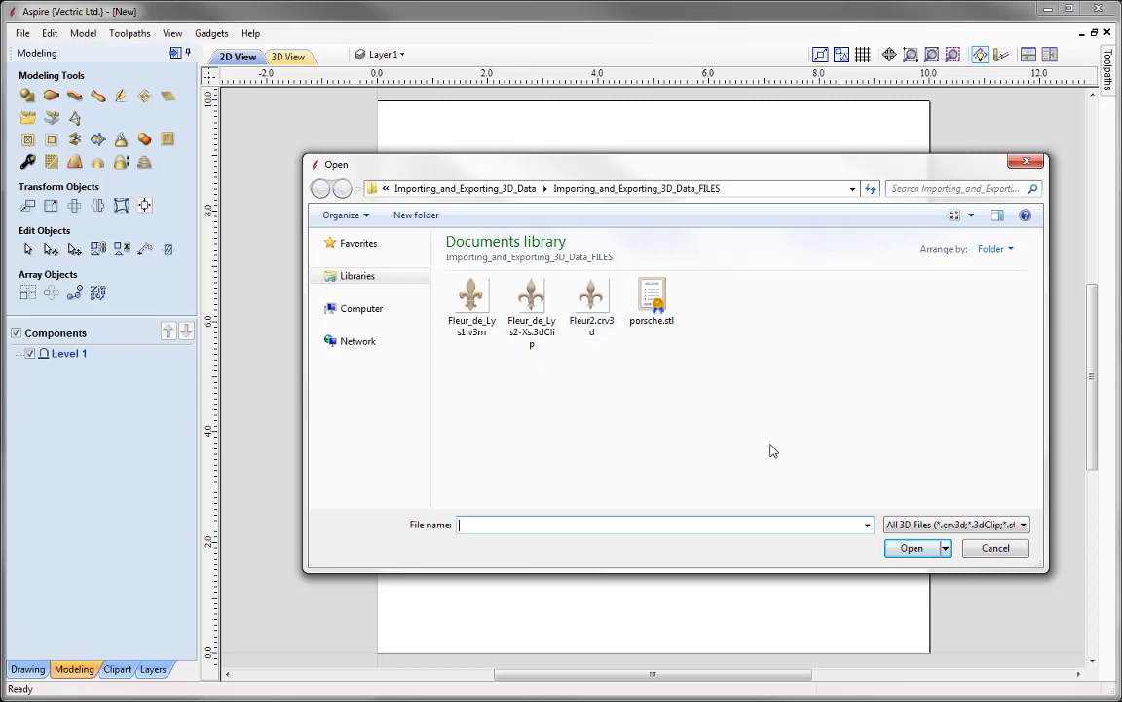
left_click(974, 526)
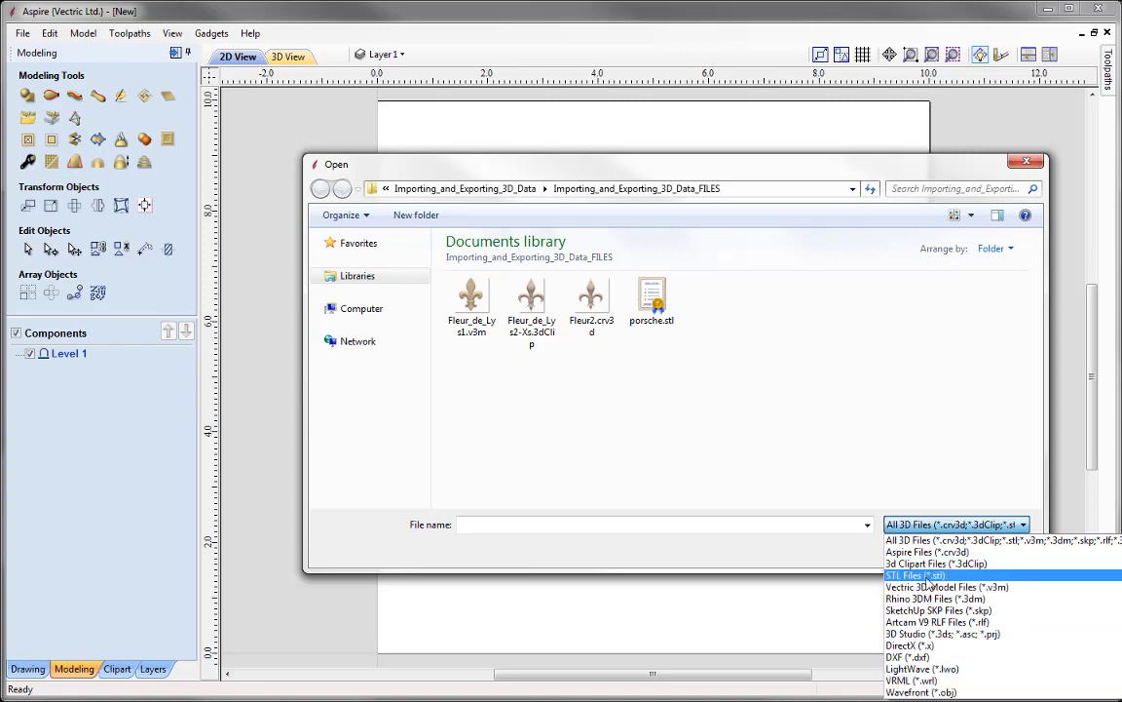
left_click(740, 419)
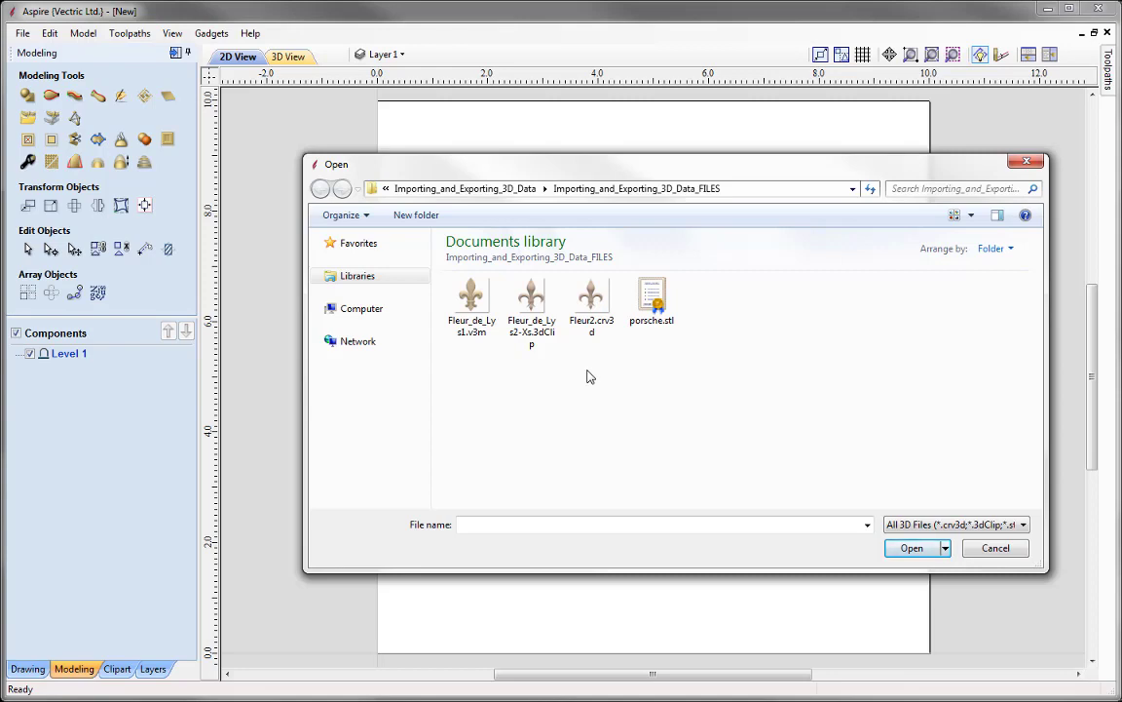
left_click(591, 297)
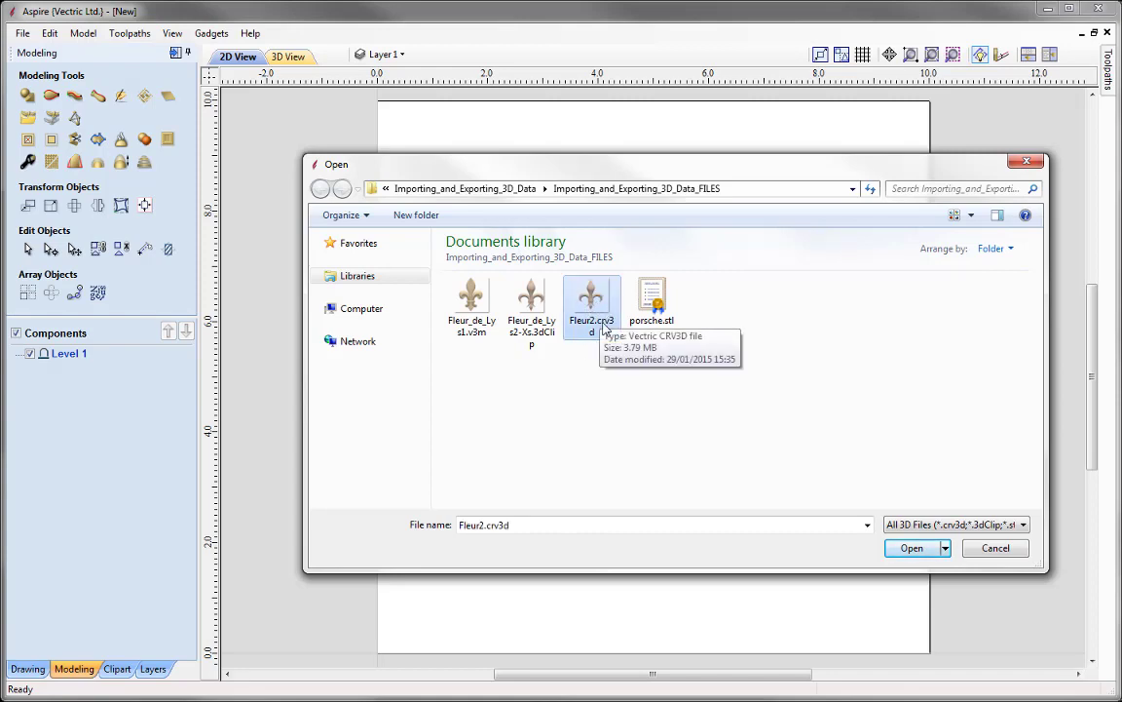
left_click(912, 549)
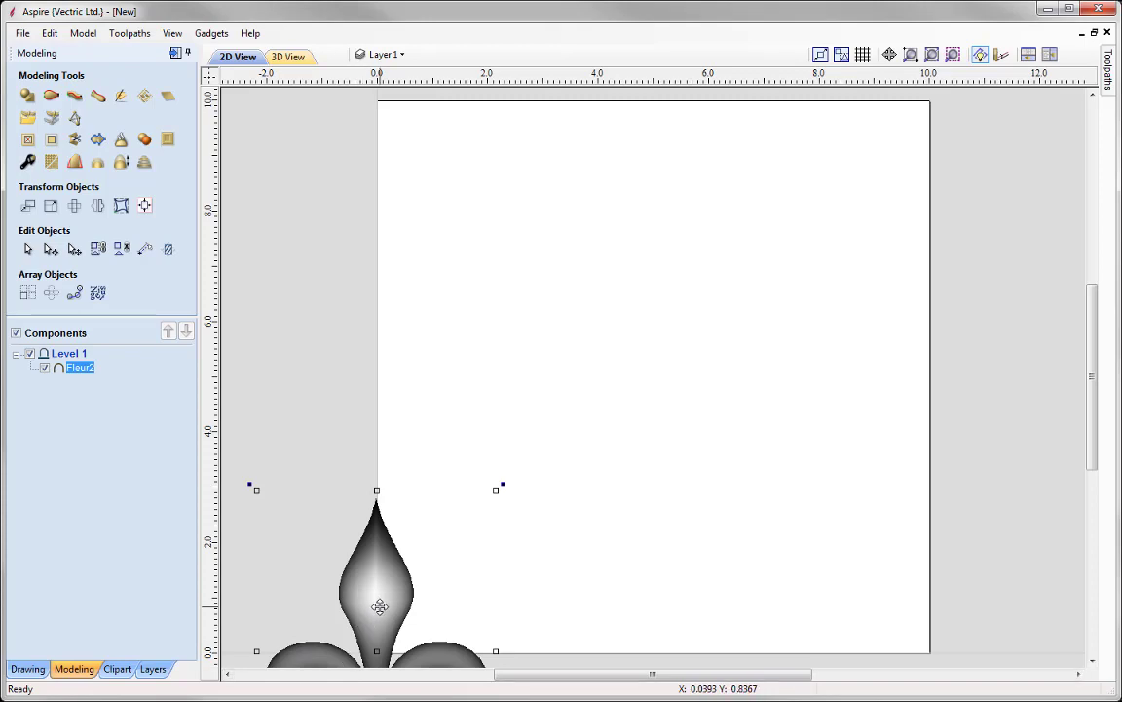
Center the Fleur2 component in the job, show the 2D and 3D views side by side, and deselect it
key("F9")
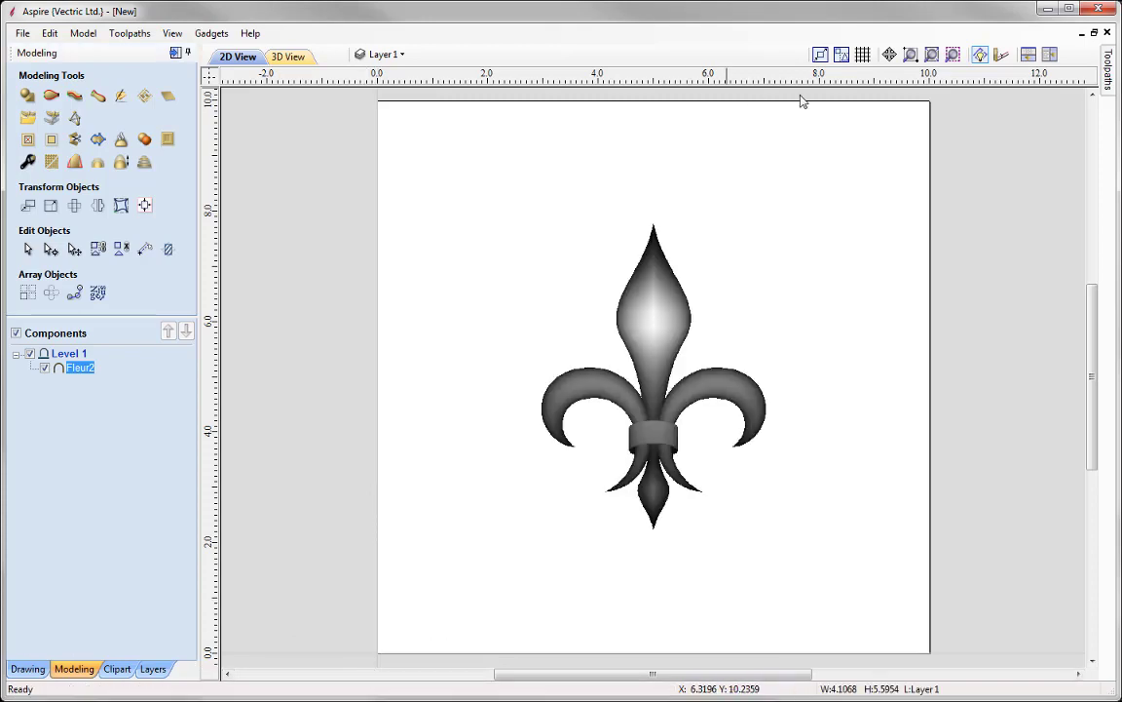
left_click(952, 55)
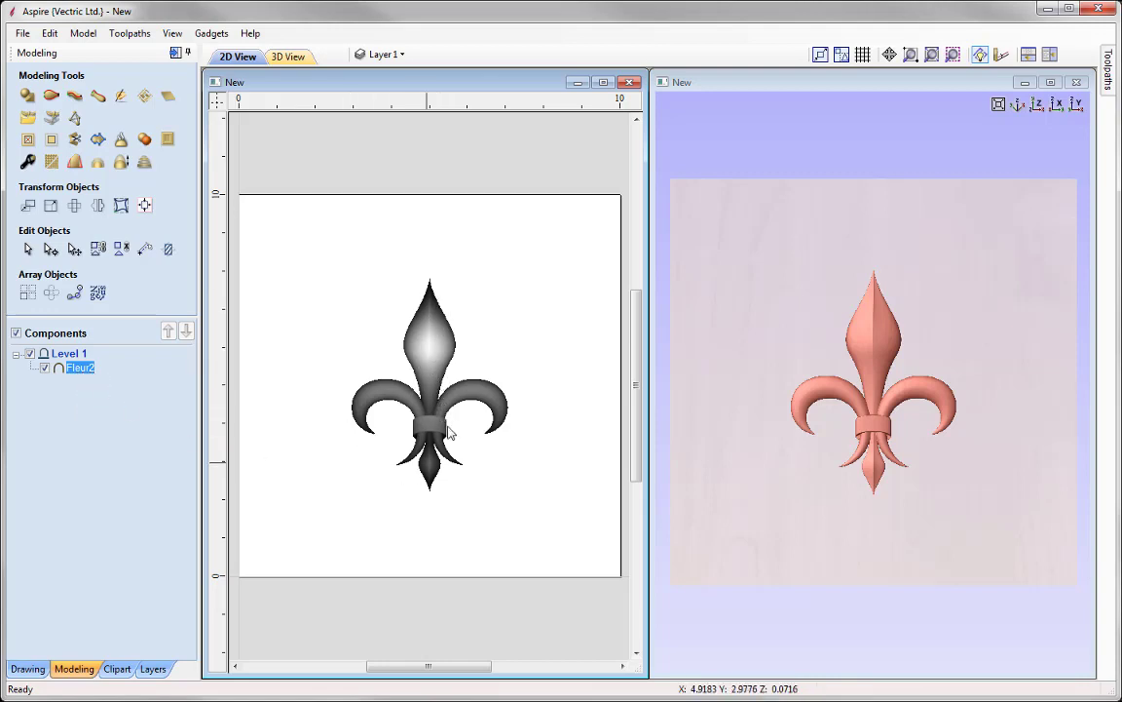
left_click(797, 345)
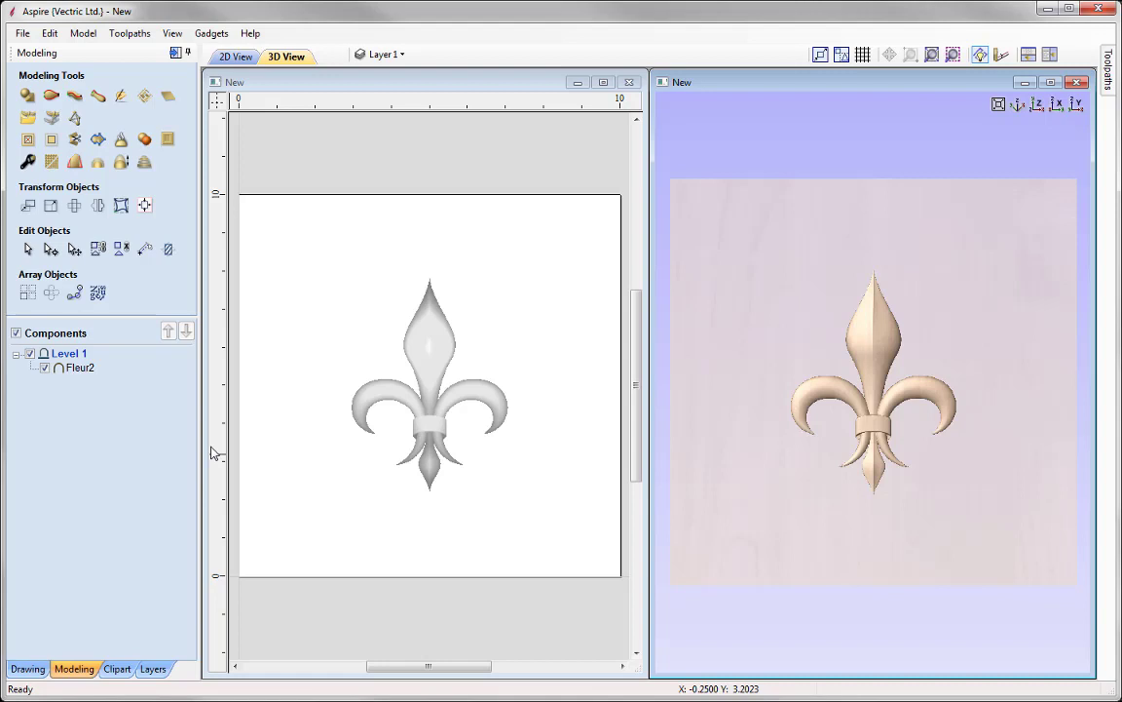
Move the Fleur2 component horizontally into the left half of the job in the 2D view and deselect it
left_click(378, 337)
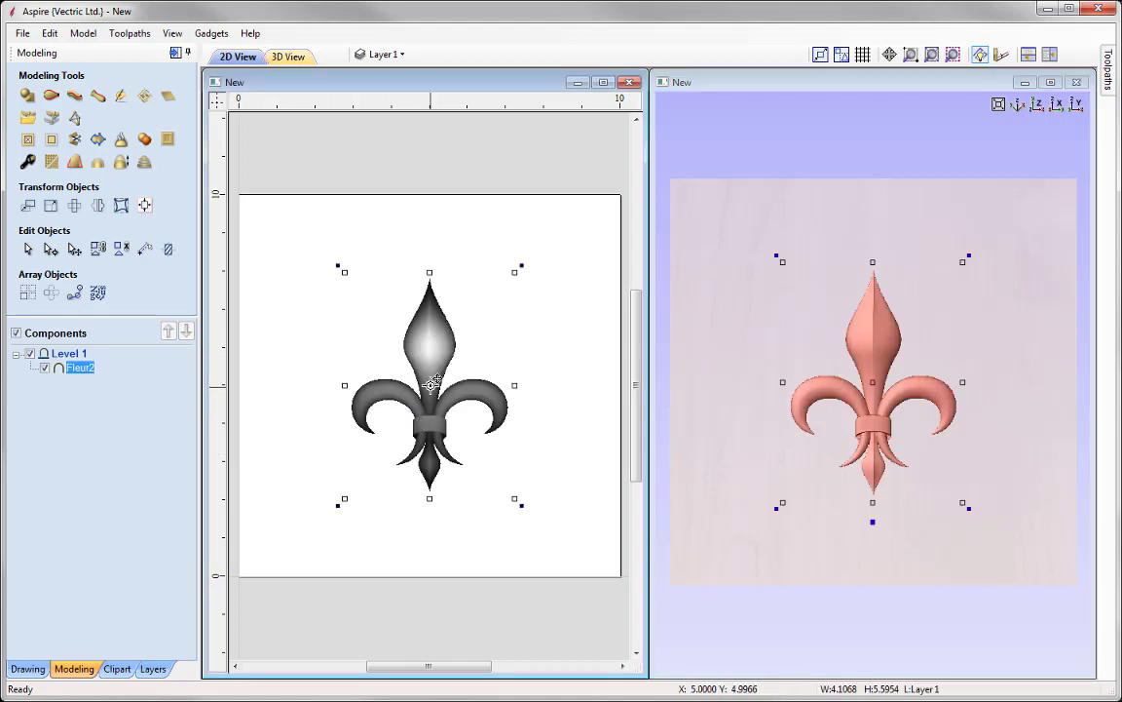
left_click_drag(431, 385, 345, 385)
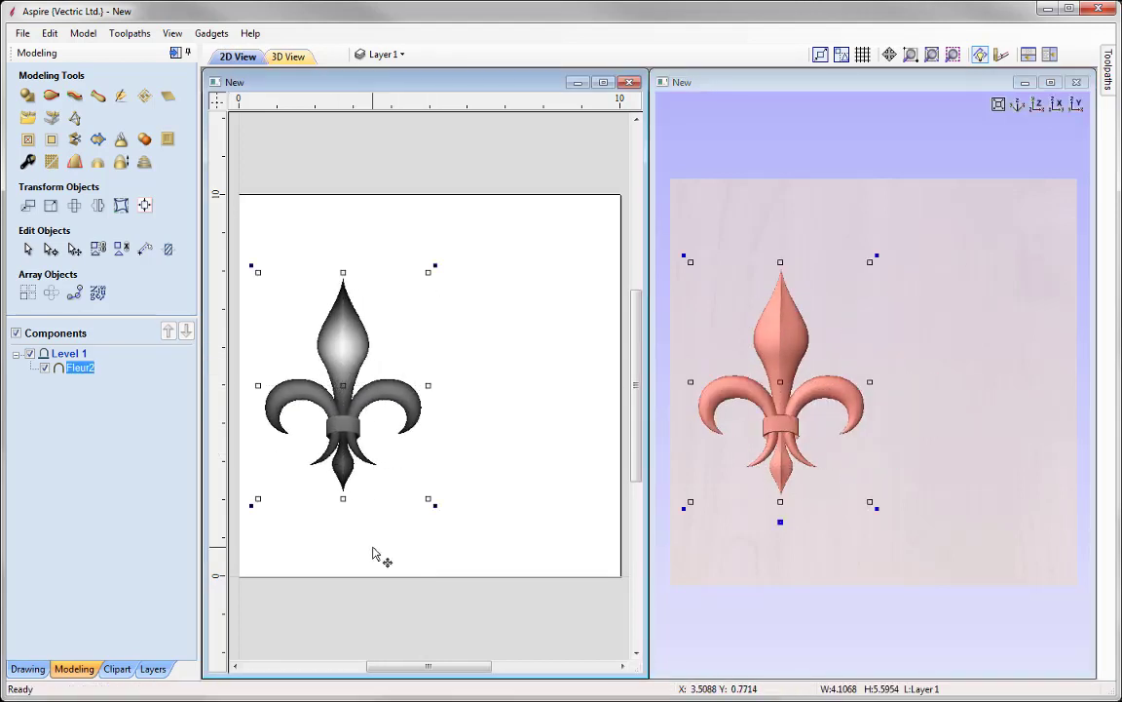
left_click(375, 554)
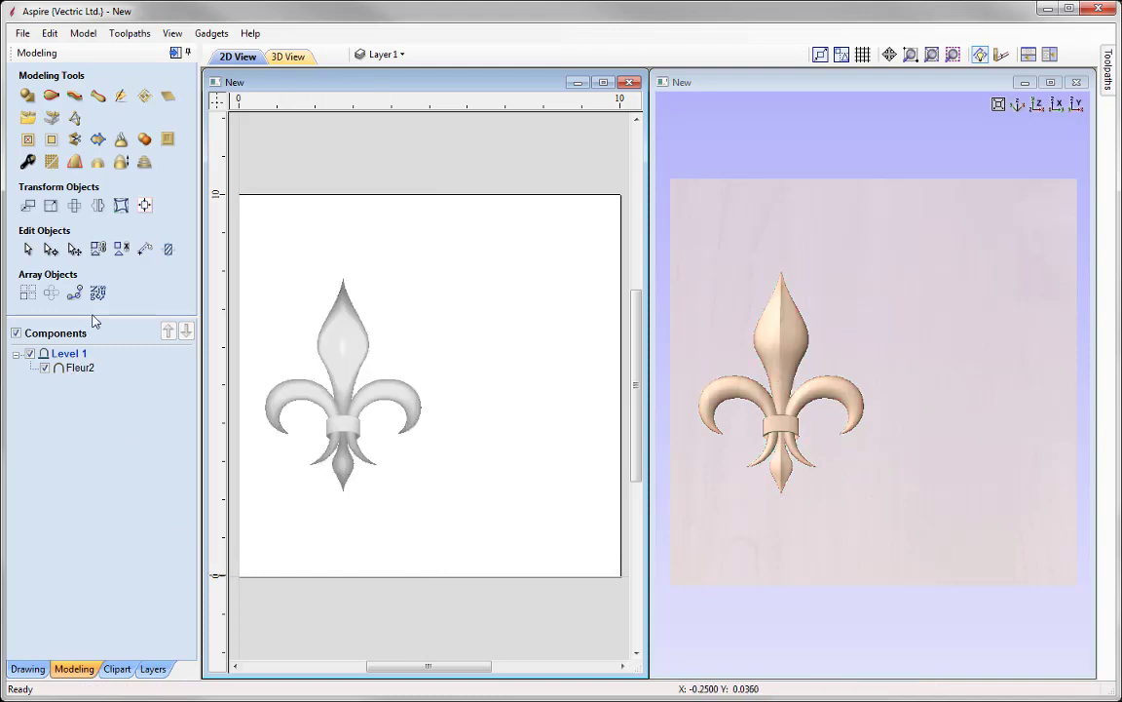
Import Fleur_de_Lys2-Xs.3dClip and place it in the right half of the job, level with the Fleur2 component
left_click(27, 119)
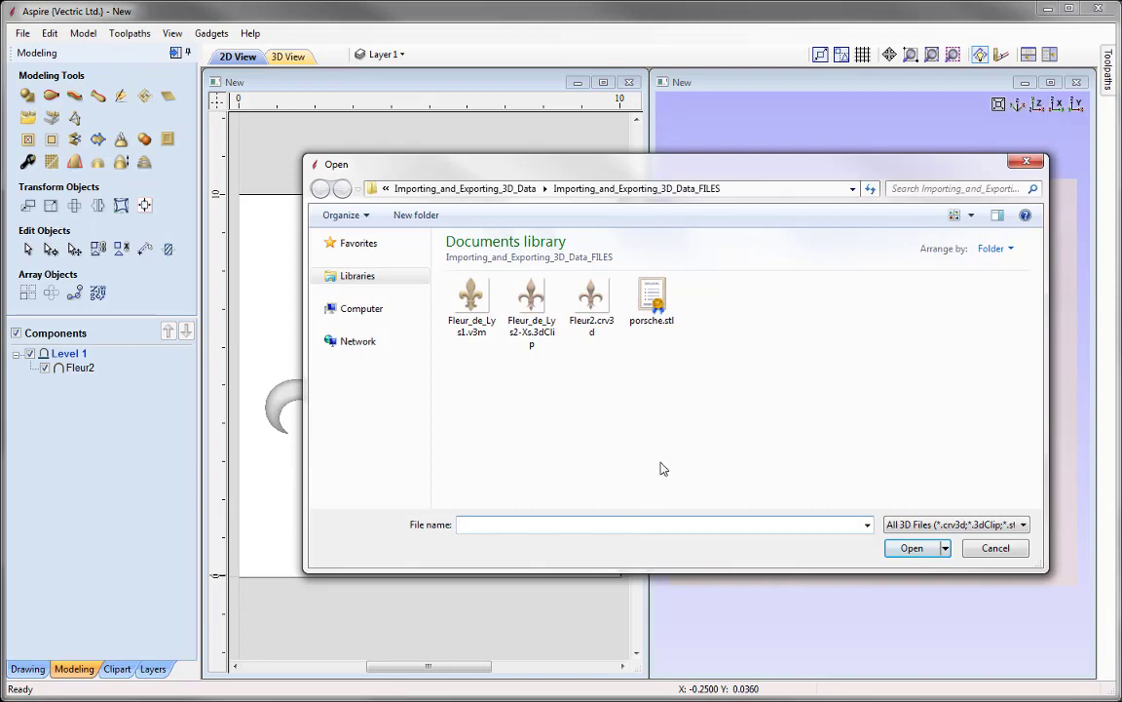
left_click(533, 307)
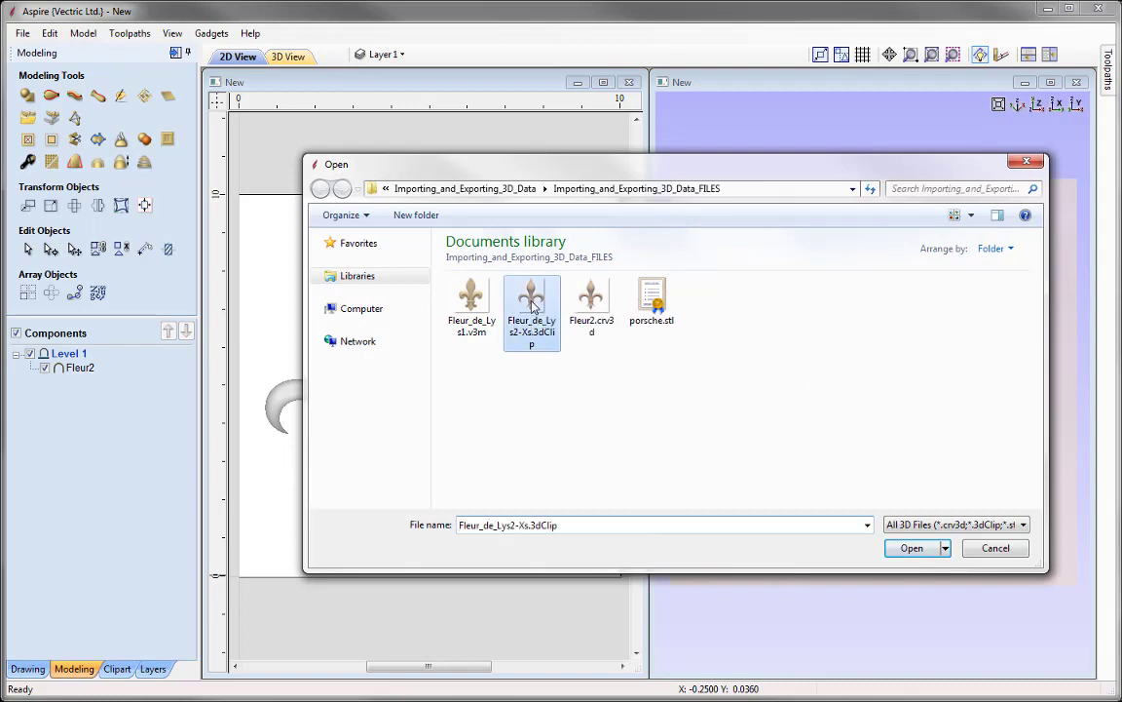
left_click(912, 548)
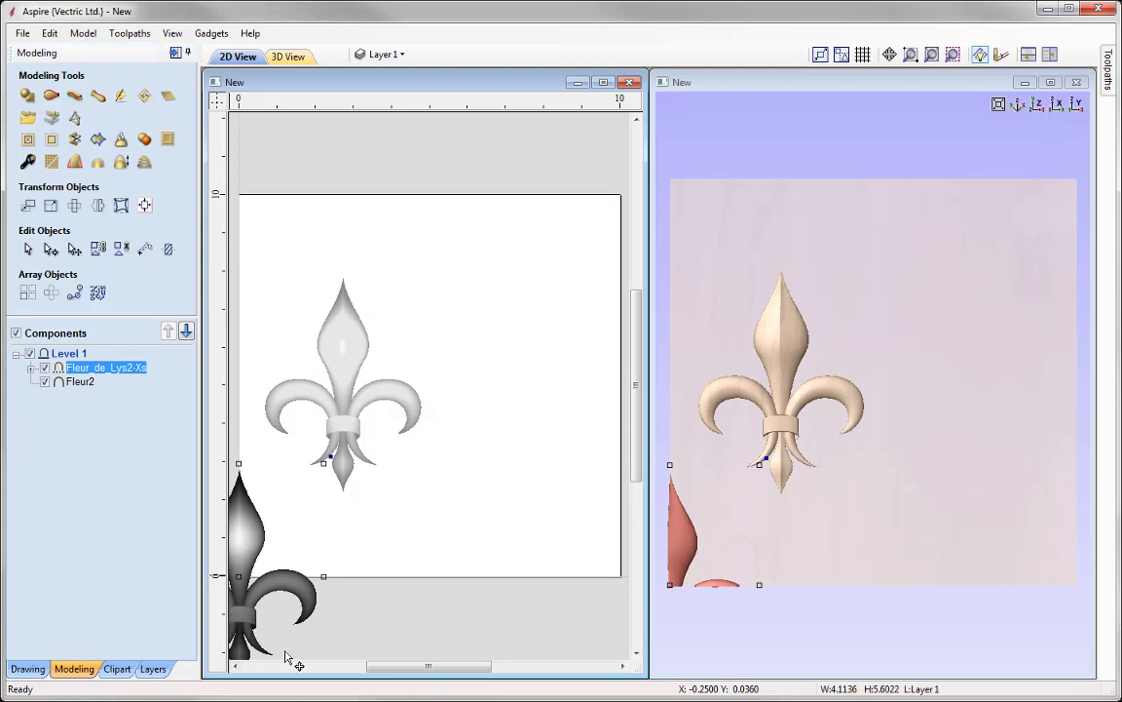
left_click_drag(244, 551, 519, 385)
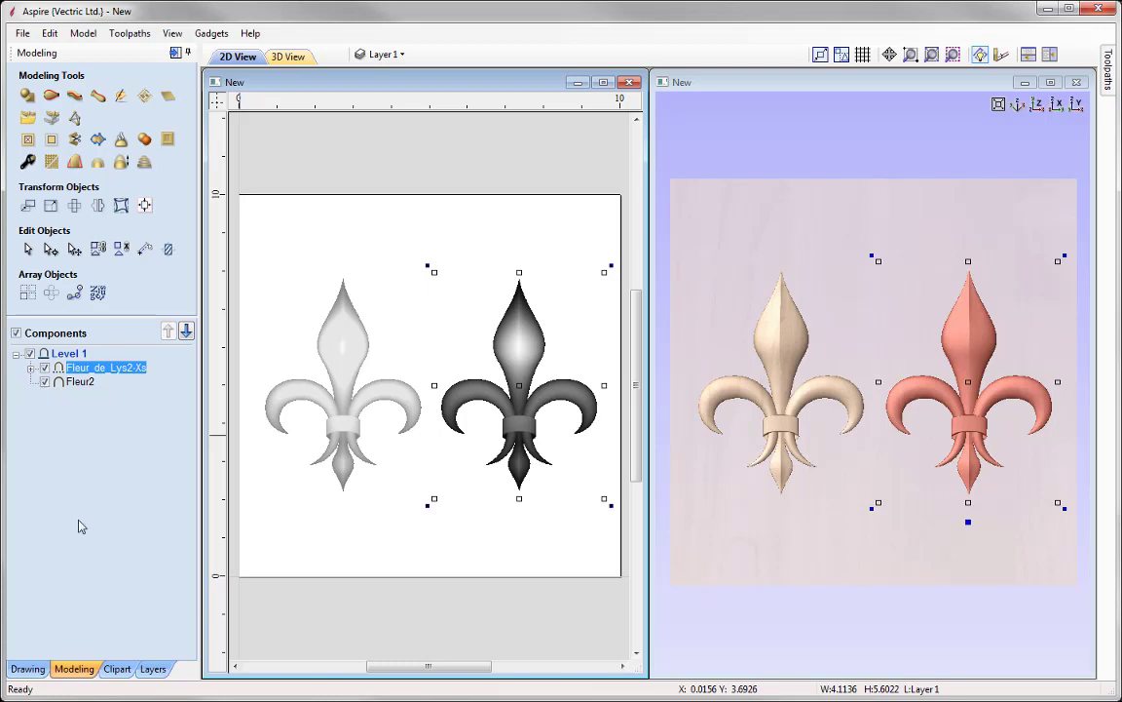
left_click(880, 518)
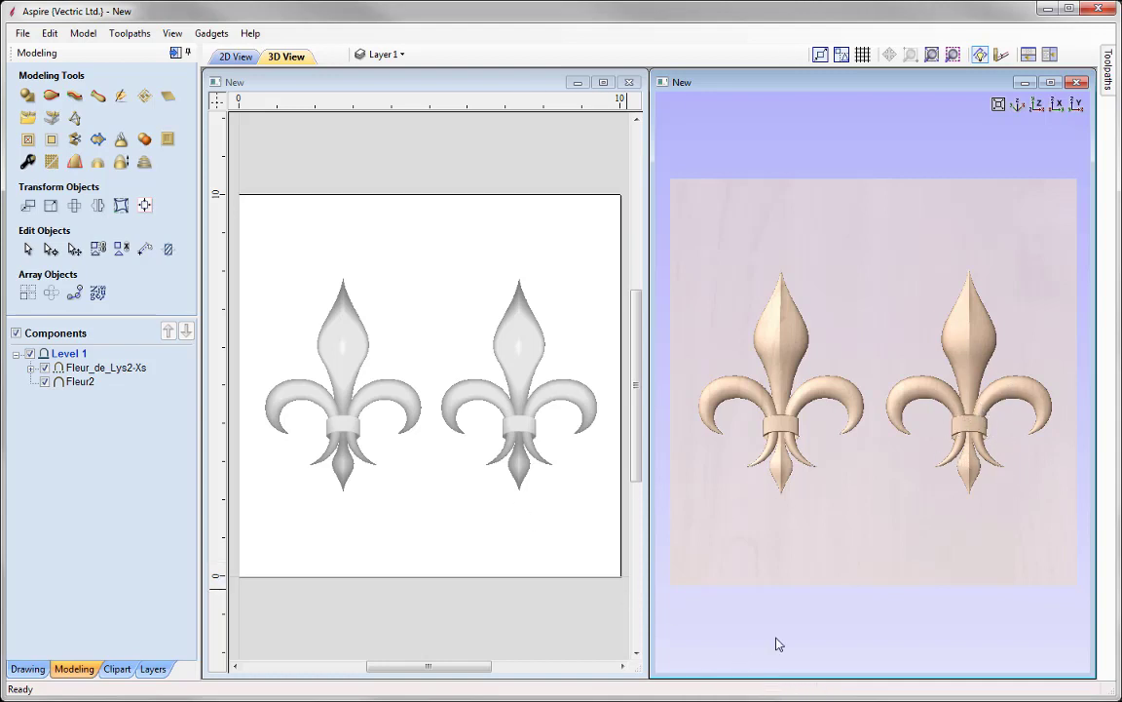
Expand the Fleur_de_Lys2-Xs group, go through its Center Fleur, Band, Right Fleur and Left Fleur components, and select the whole group
left_click(31, 368)
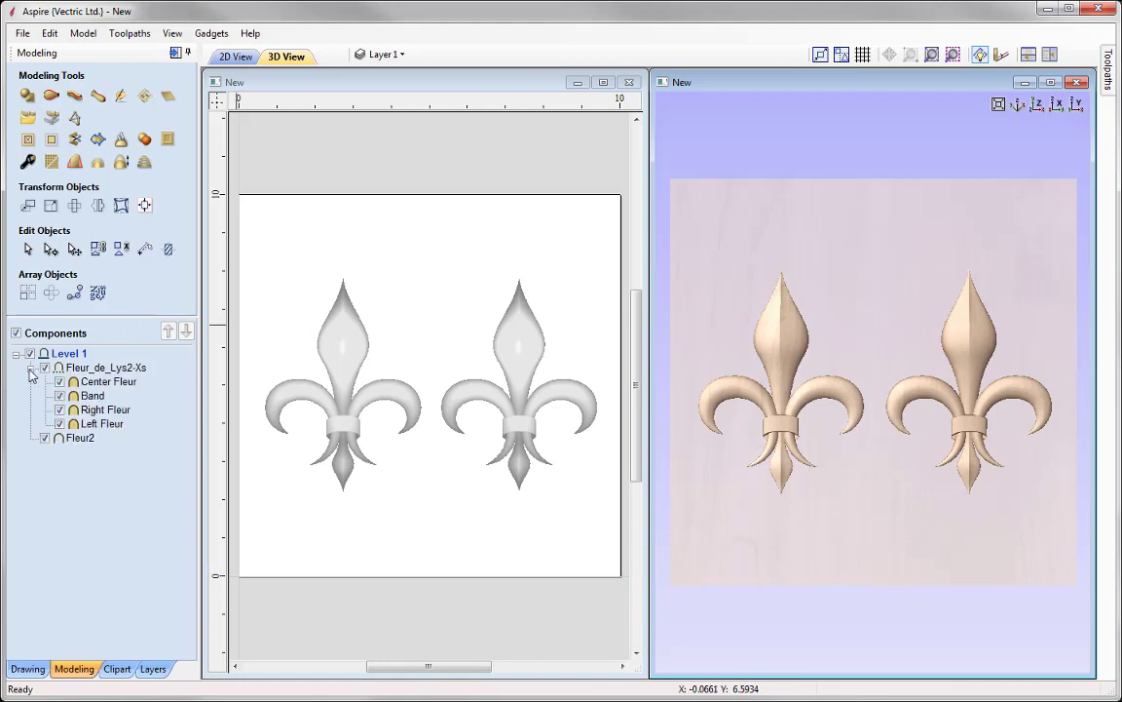
left_click(102, 382)
key("Down")
key("Down")
key("Down")
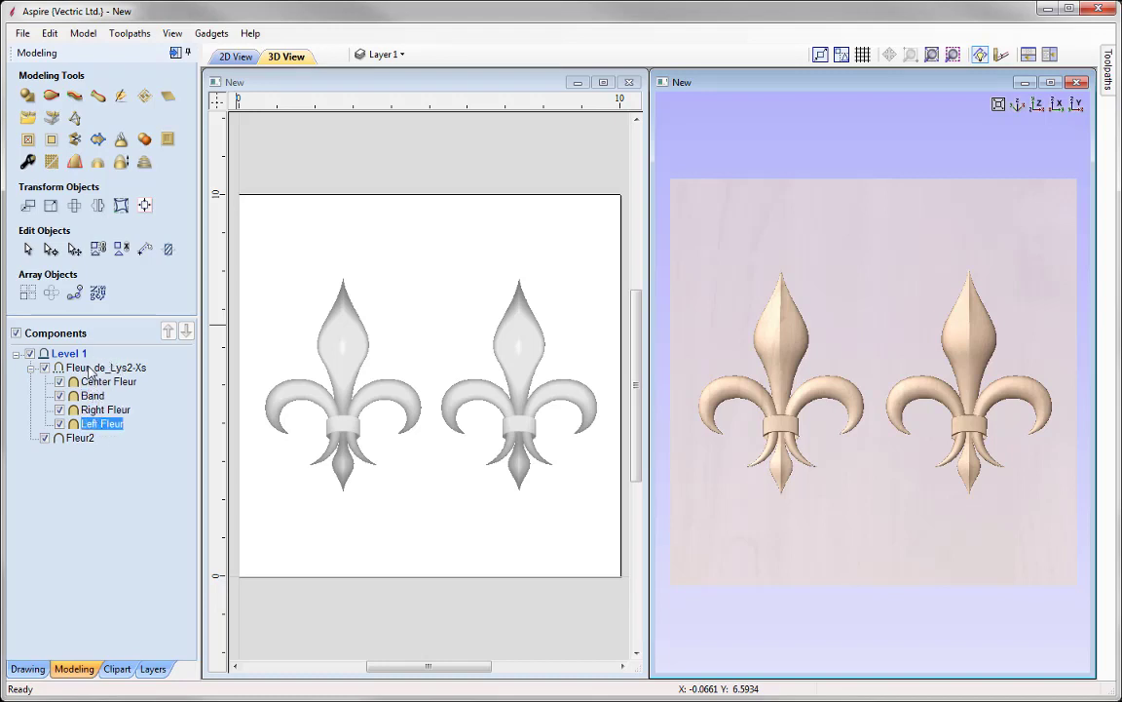
key("Left")
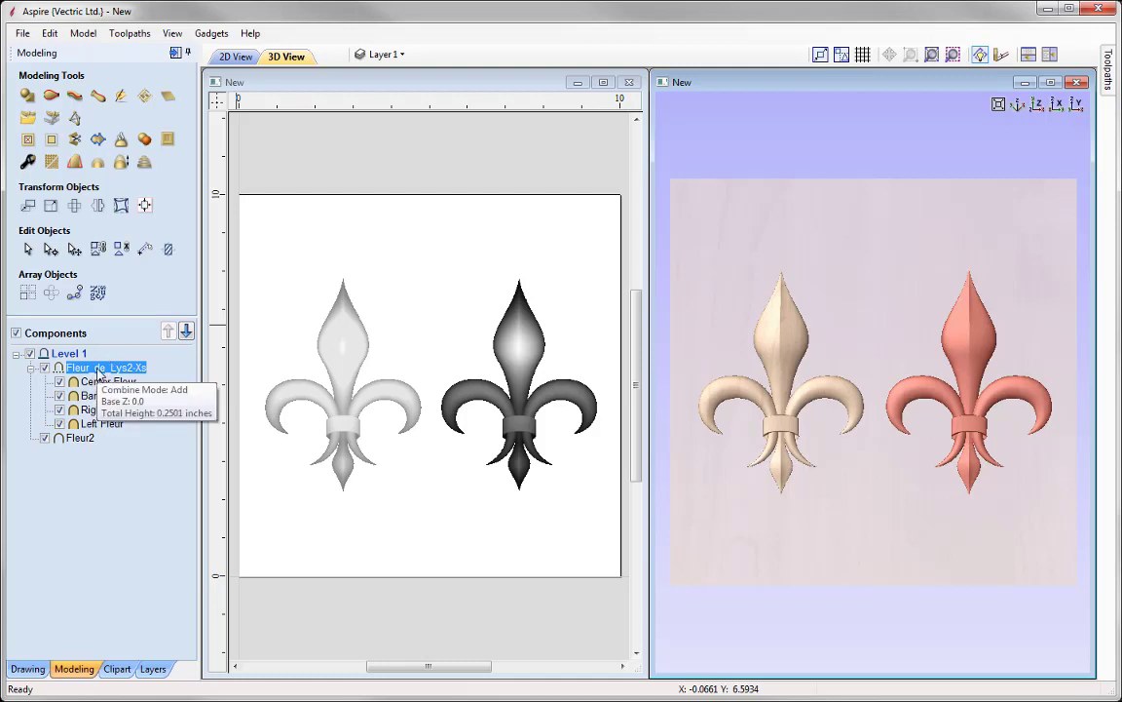
Ungroup the Fleur_de_Lys2-Xs group and go through its separate Center Fleur, Band, Right Fleur and Left Fleur components
right_click(99, 371)
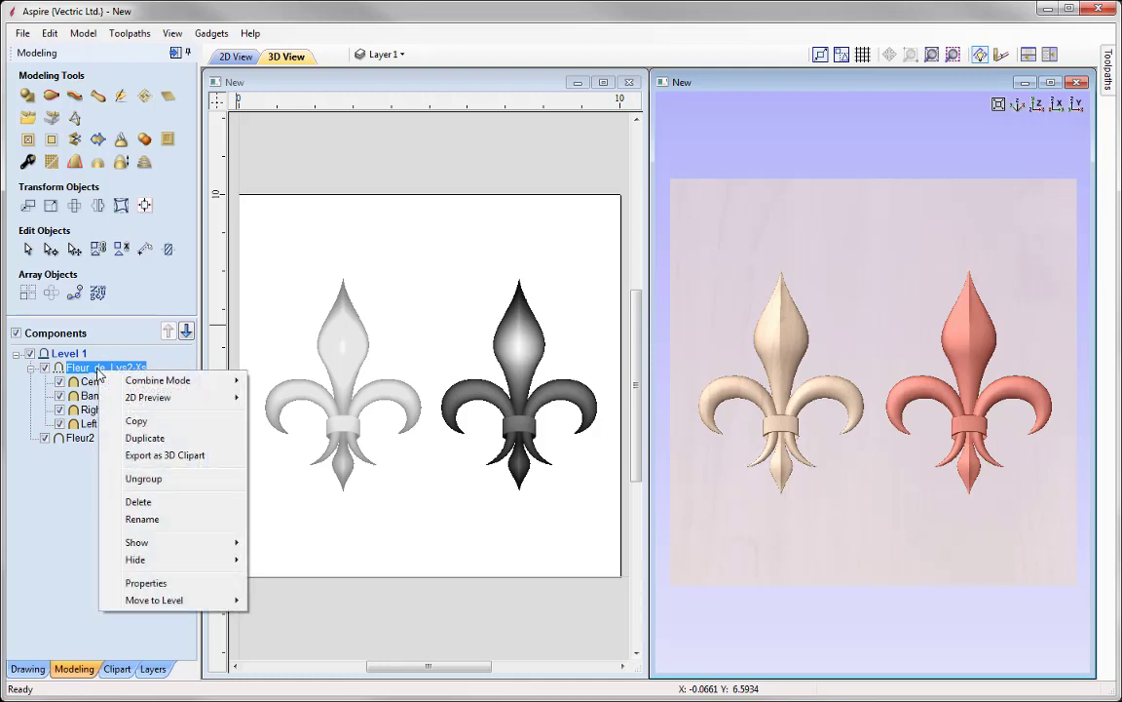
left_click(146, 479)
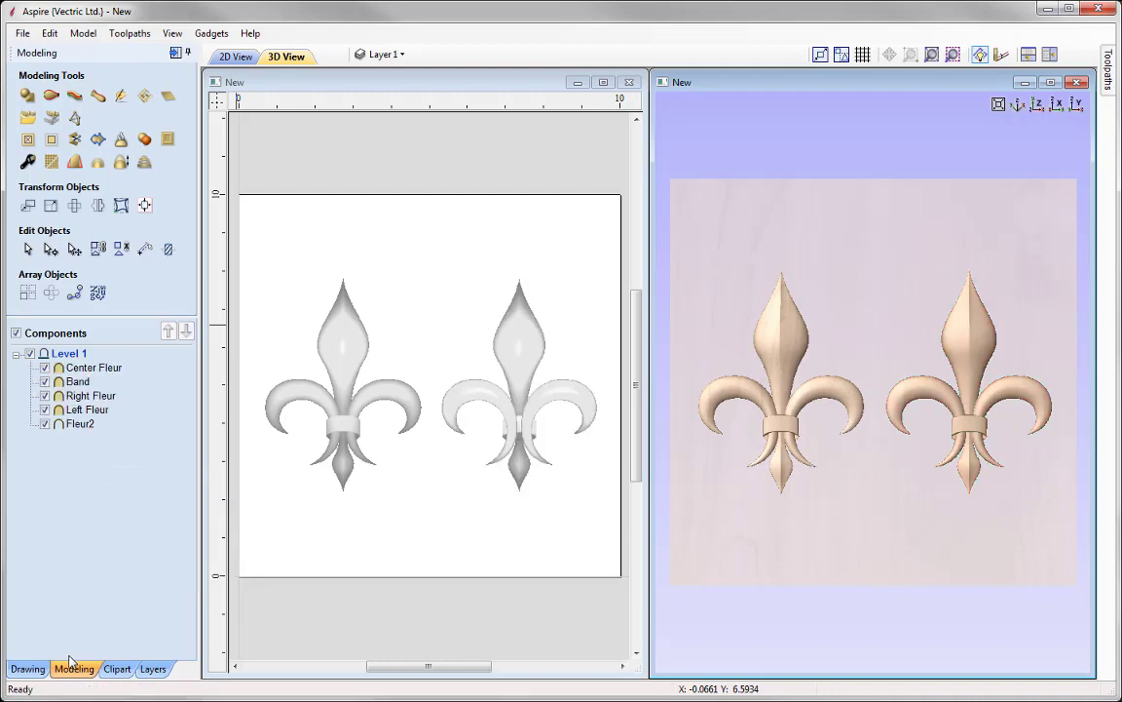
left_click(88, 368)
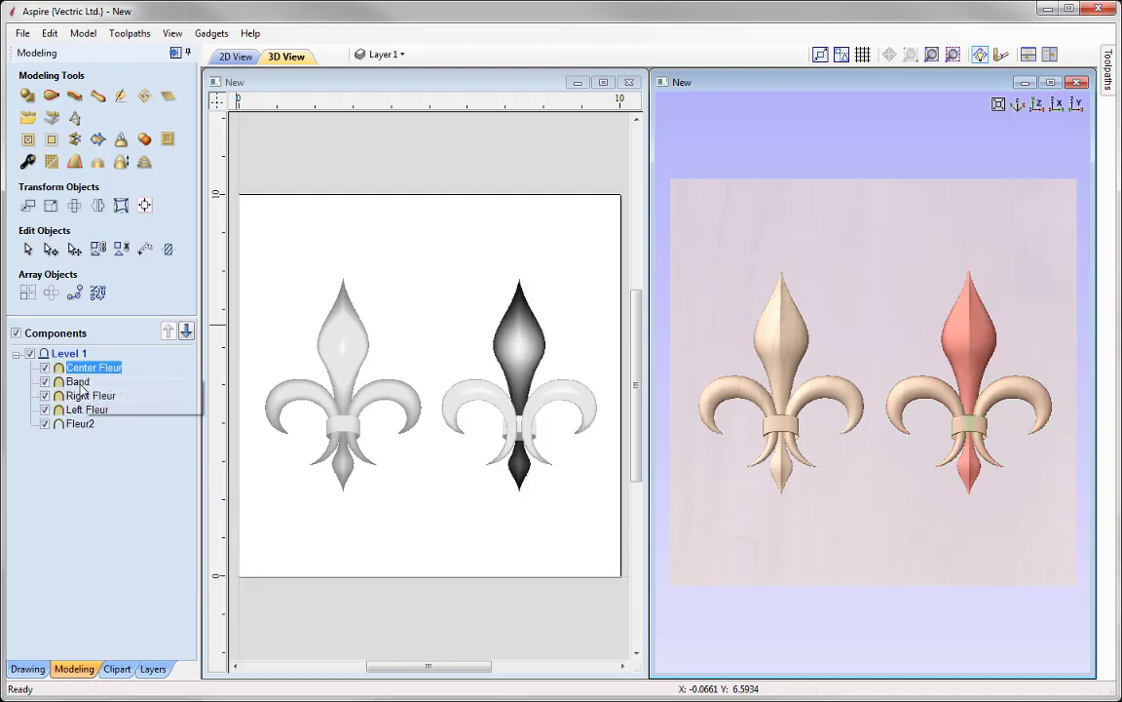
left_click(78, 381)
left_click(90, 395)
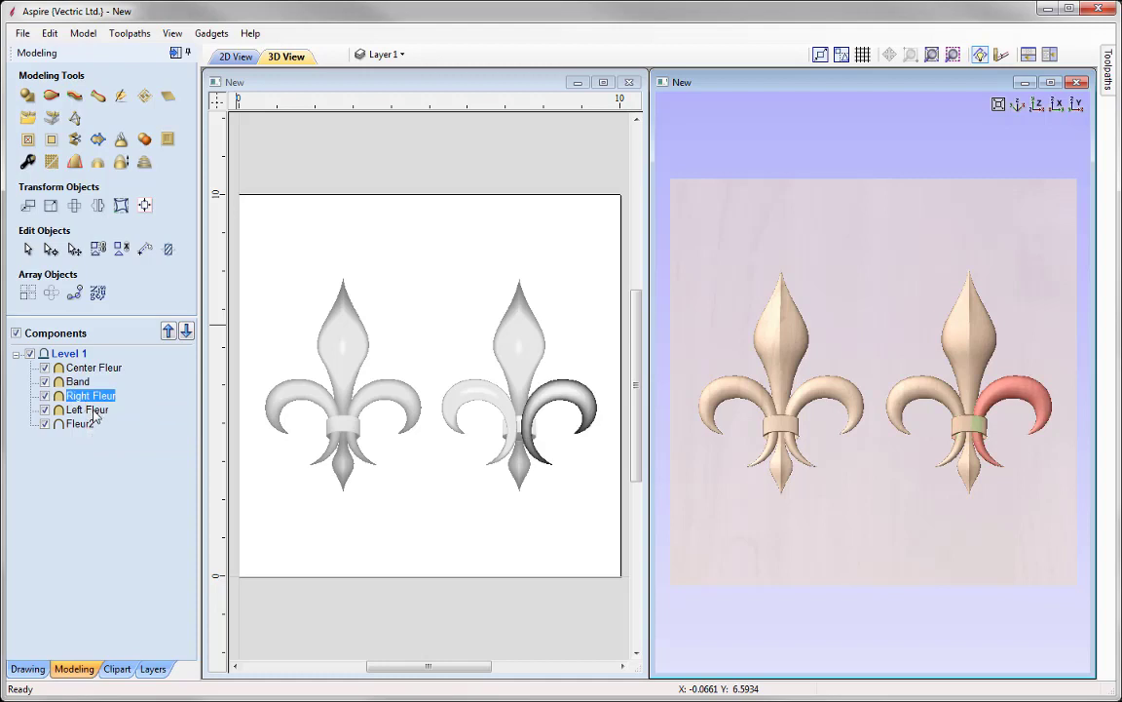
left_click(95, 410)
Pull the ungrouped fleur apart in the 2D view, moving Center Fleur up and to the left and Right Fleur straight up
left_click(519, 353)
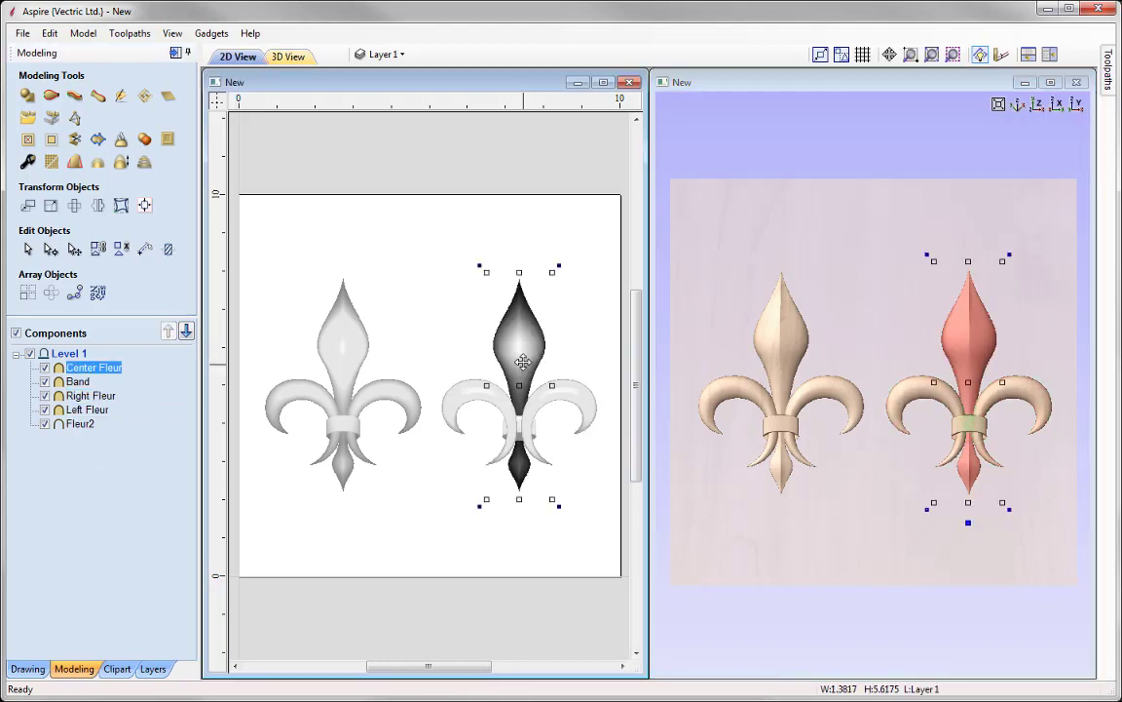
left_click_drag(523, 363, 471, 256)
left_click(575, 394)
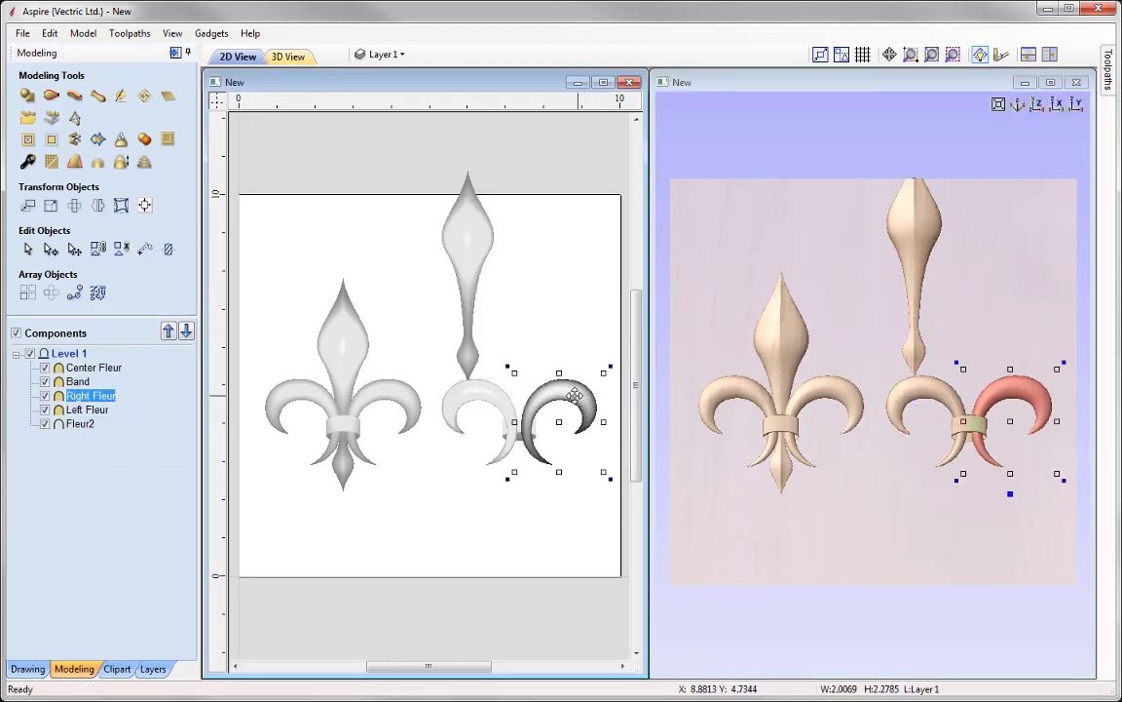
left_click_drag(575, 394, 575, 306)
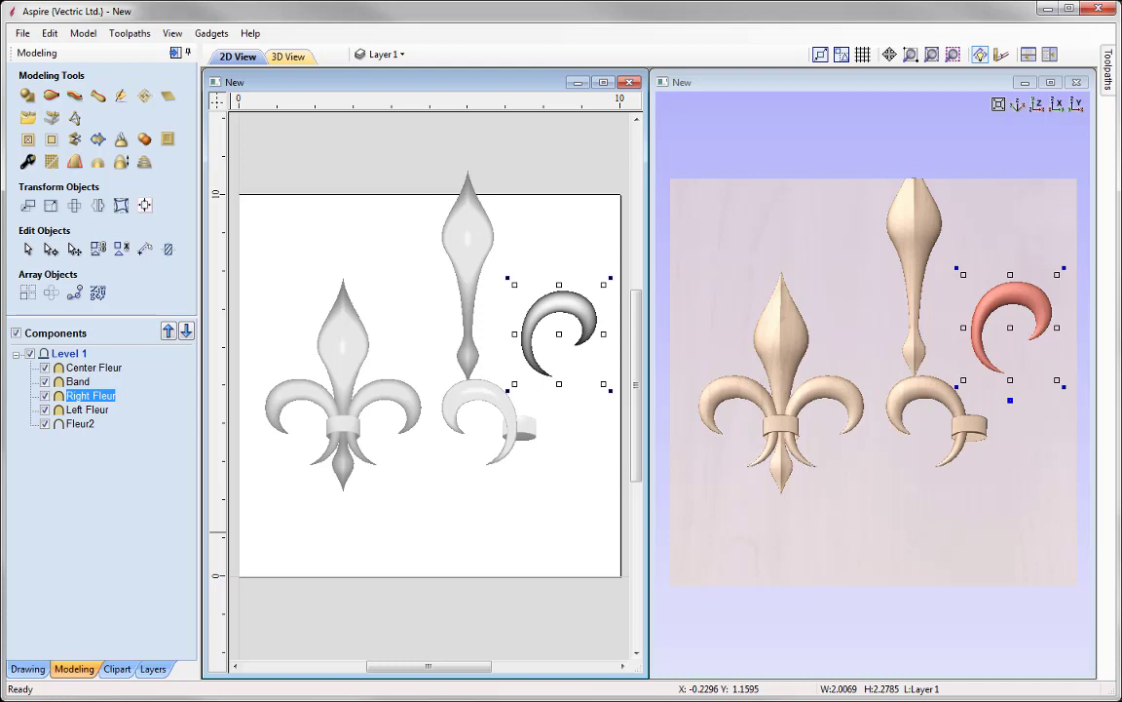
Delete all the components from Level 1, from Center Fleur through Fleur2
left_click(88, 368)
left_click(79, 425, "shift")
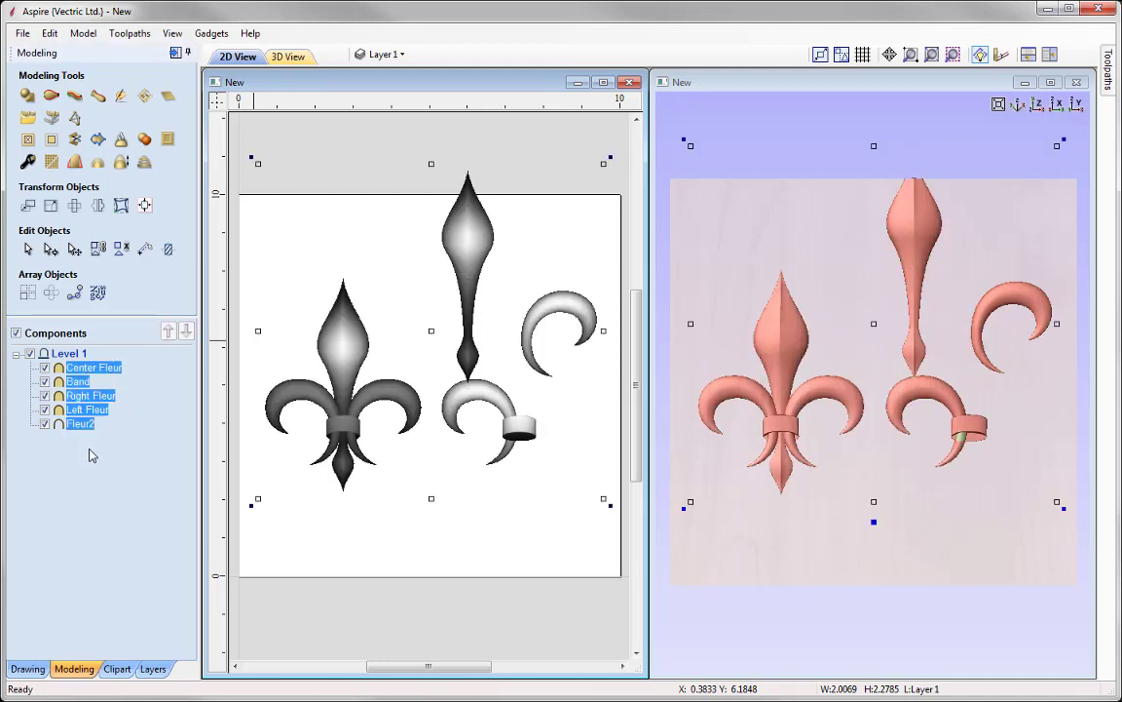
key("Delete")
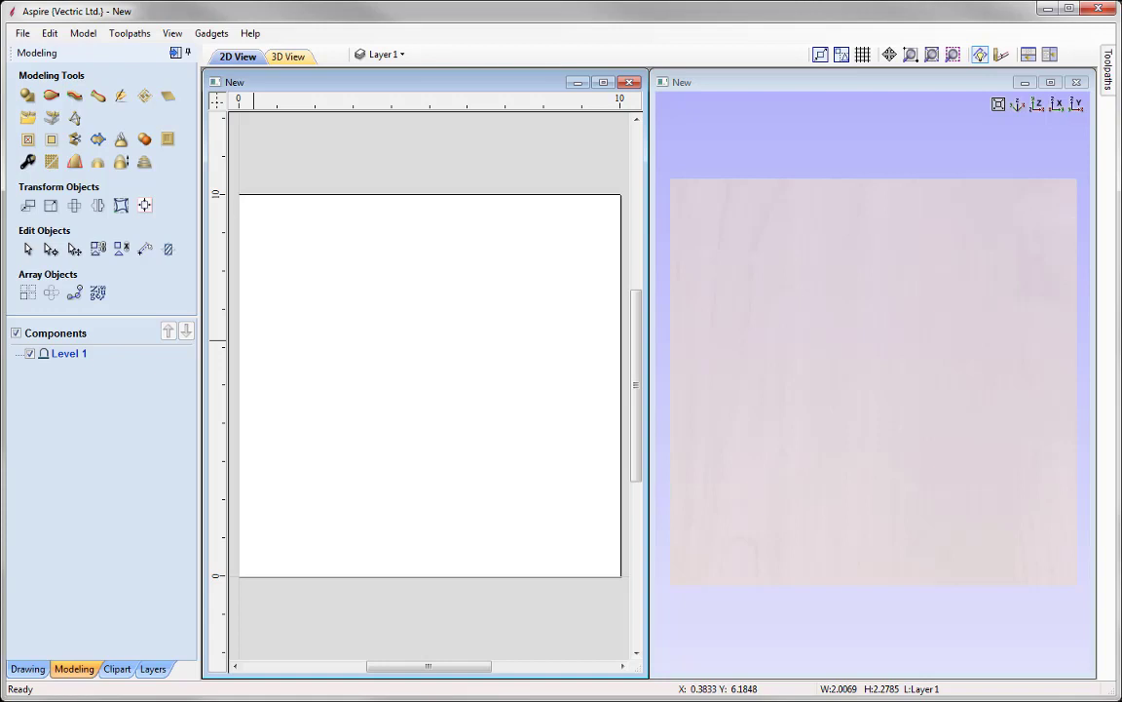
Create a component from the greyscale bitmap test.tif
left_click(51, 119)
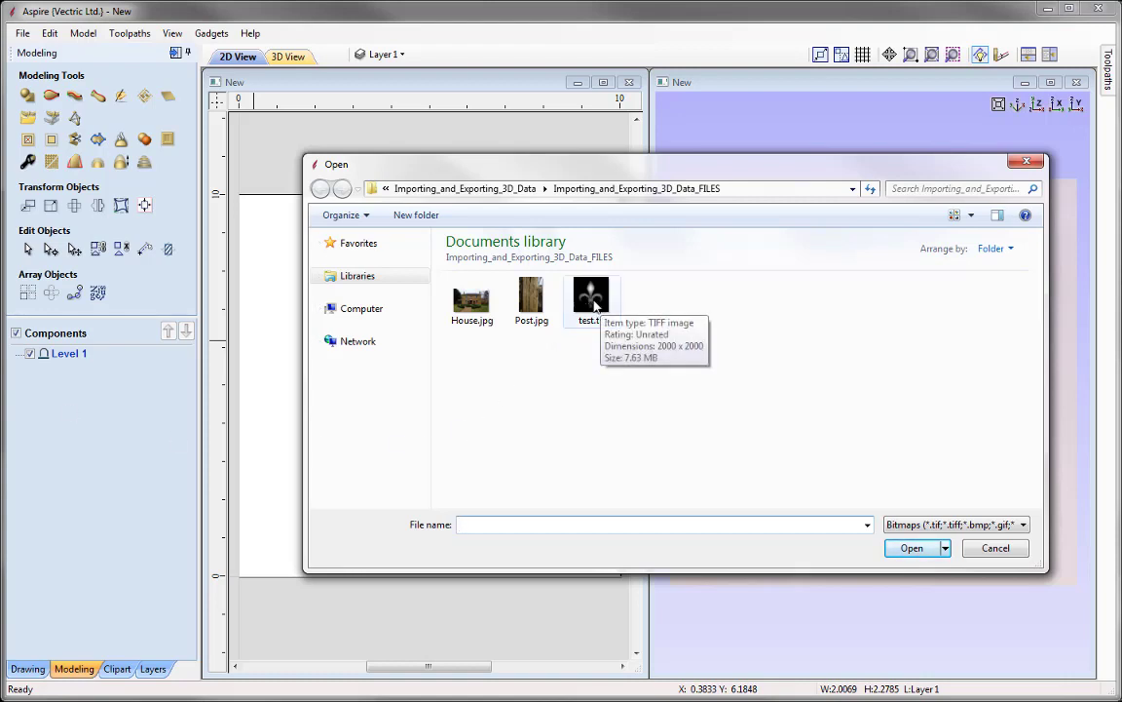
left_click(592, 300)
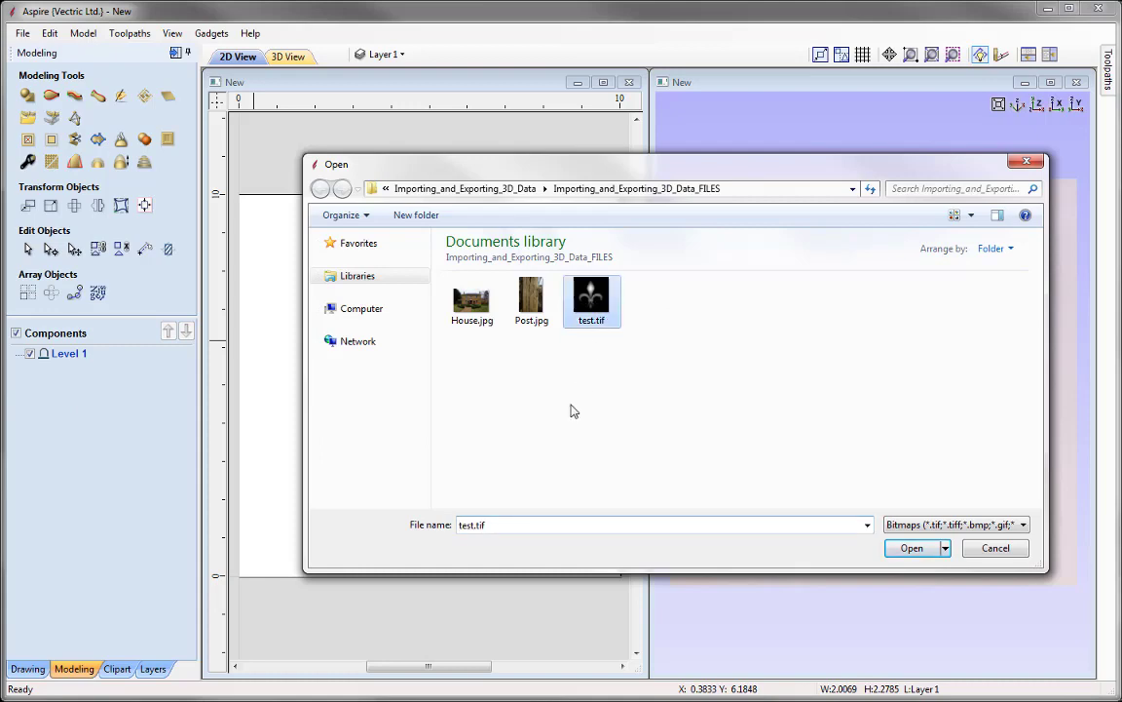
left_click(913, 549)
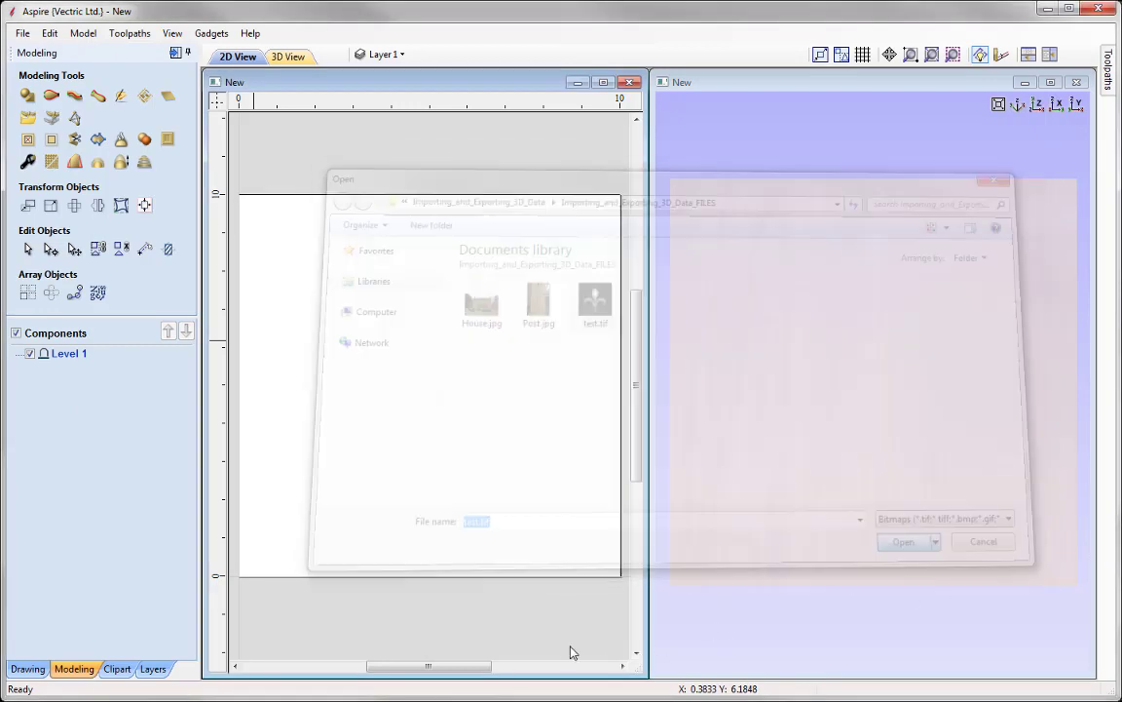
Enlarge the test component proportionally to about 9.46 inches square, deselect it, and inspect its relief in the 3D view
left_click(388, 451)
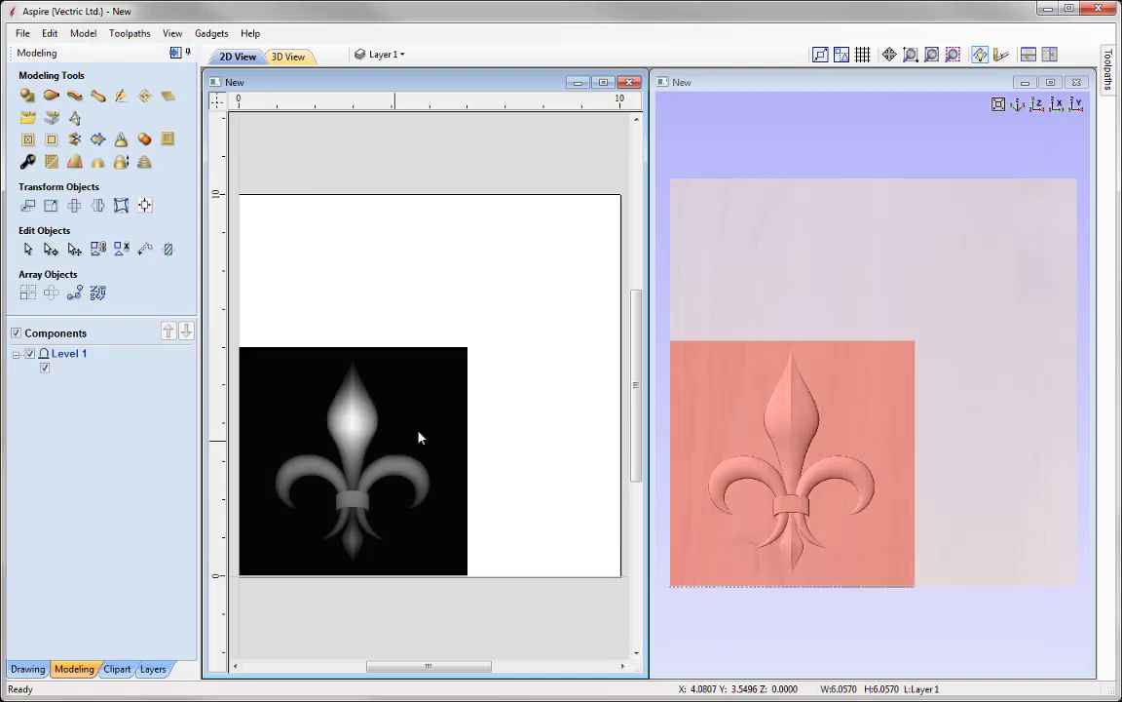
left_click_drag(476, 336, 598, 191)
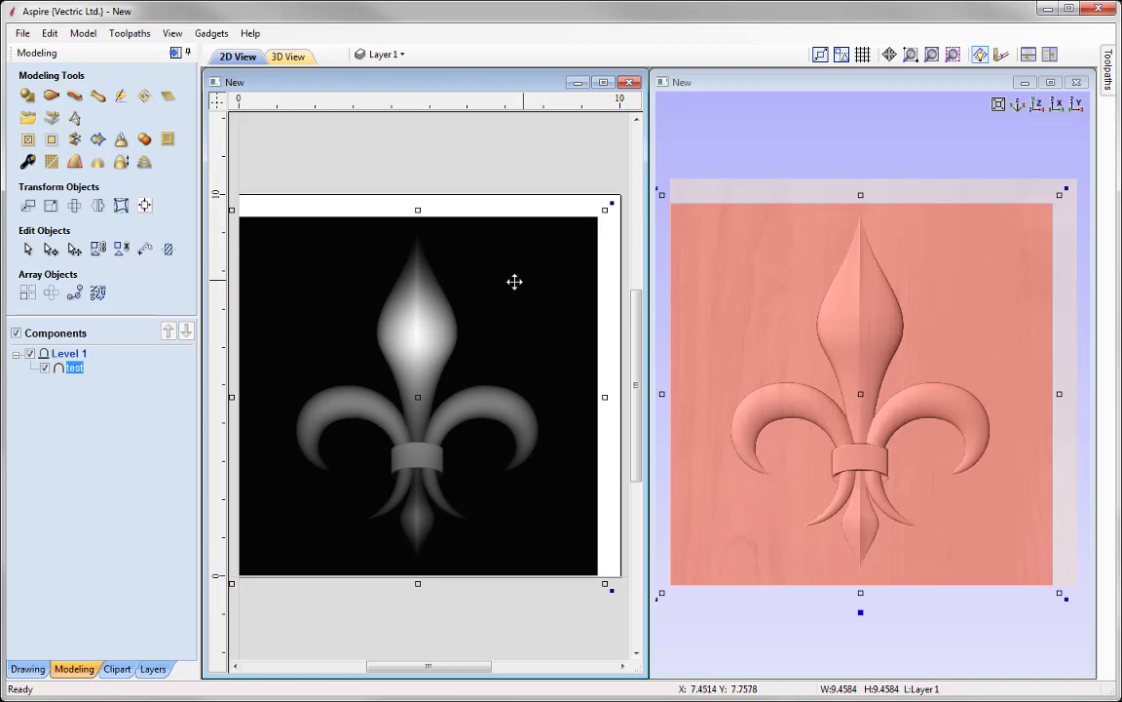
left_click(499, 200)
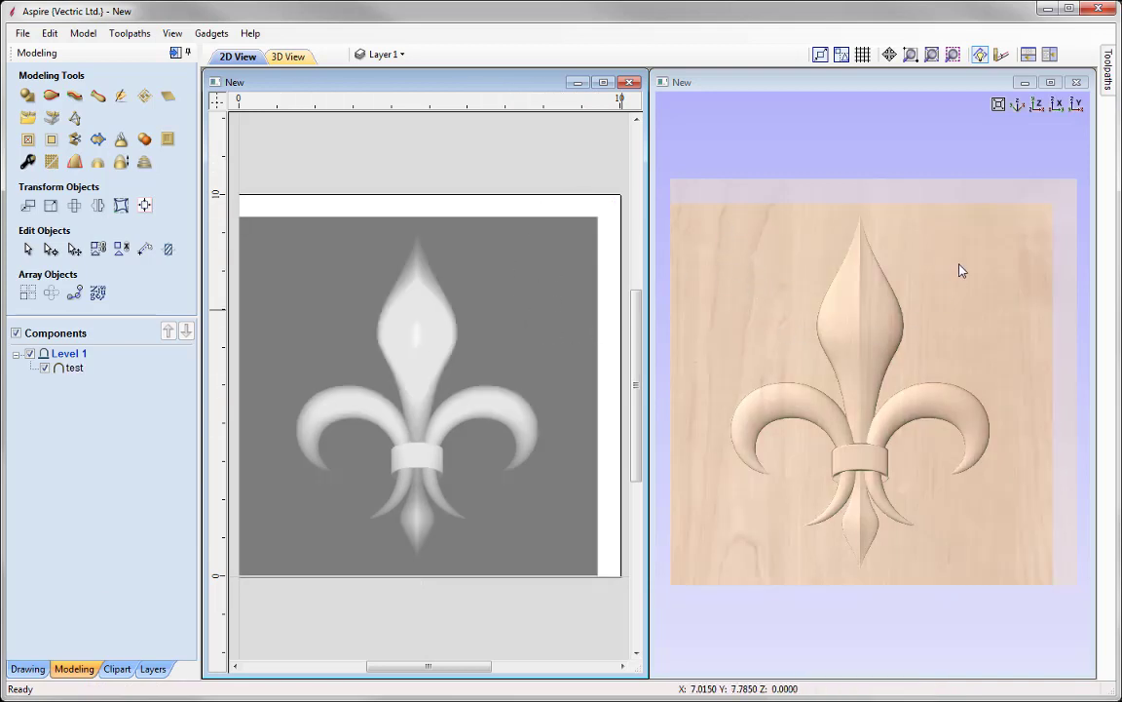
left_click_drag(1017, 553, 940, 500)
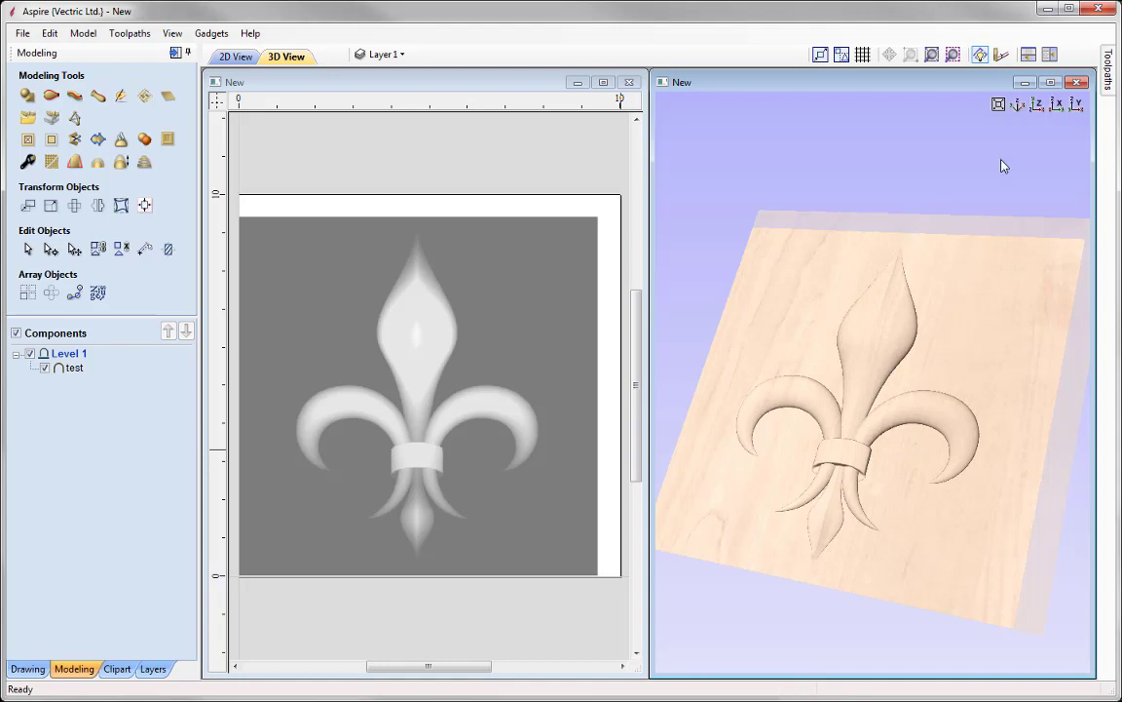
left_click(1036, 104)
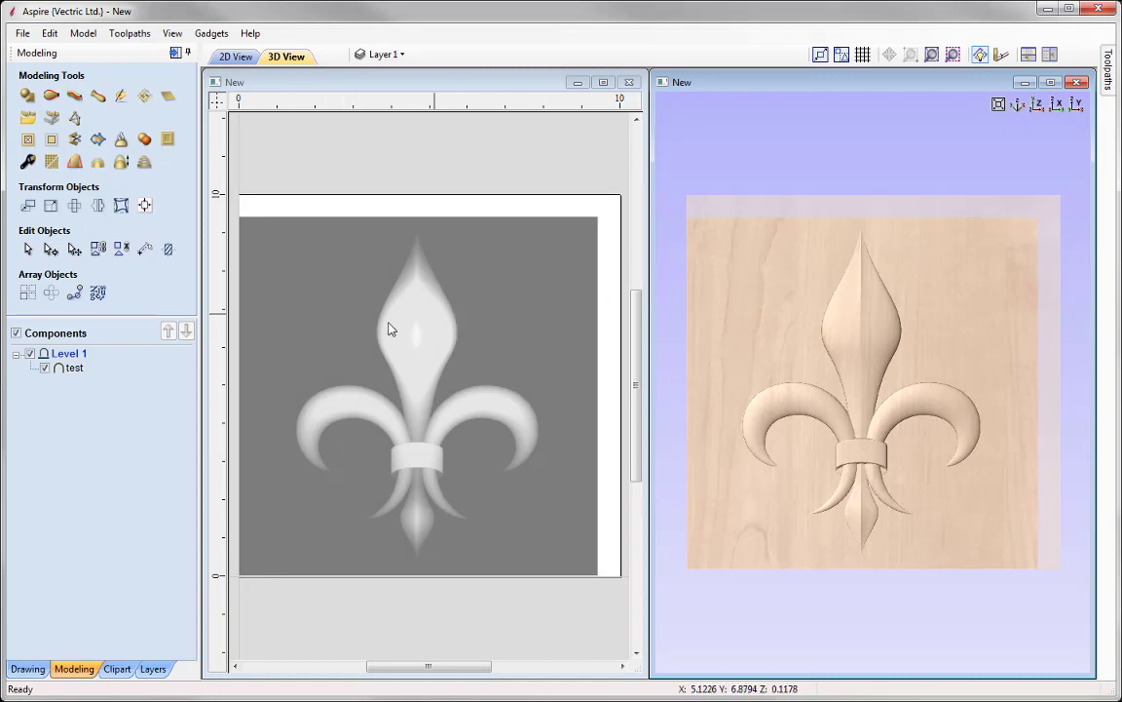
Delete the test component and create a component from the photo House.jpg instead
left_click(409, 350)
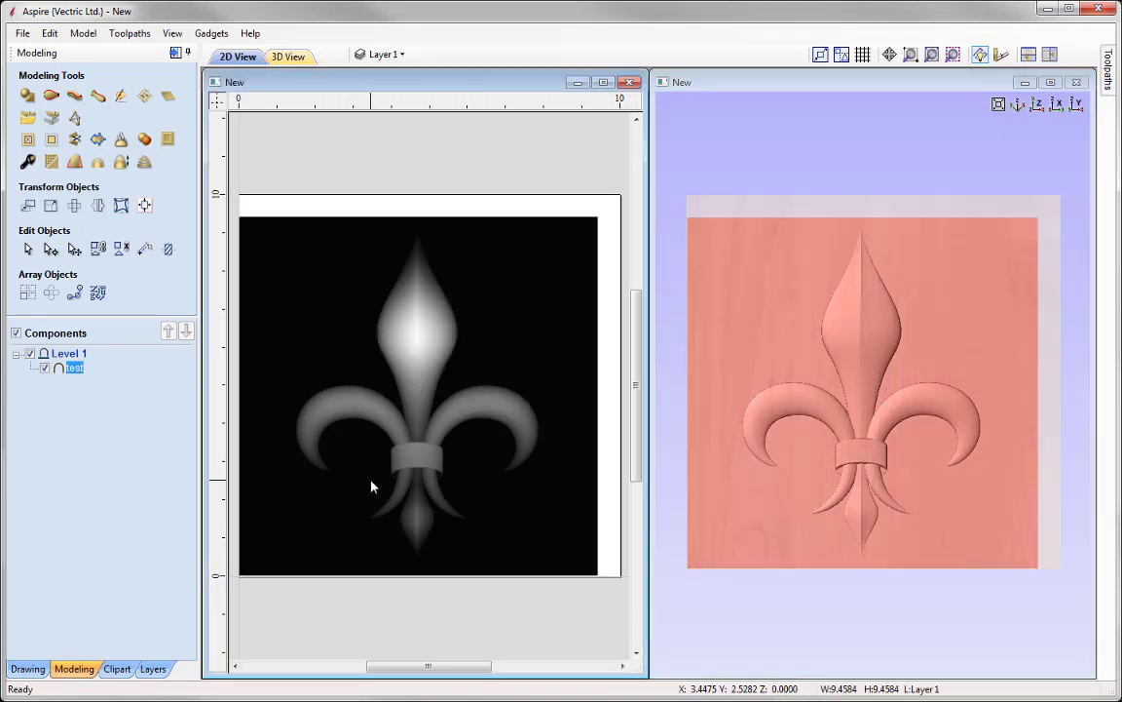
key("Delete")
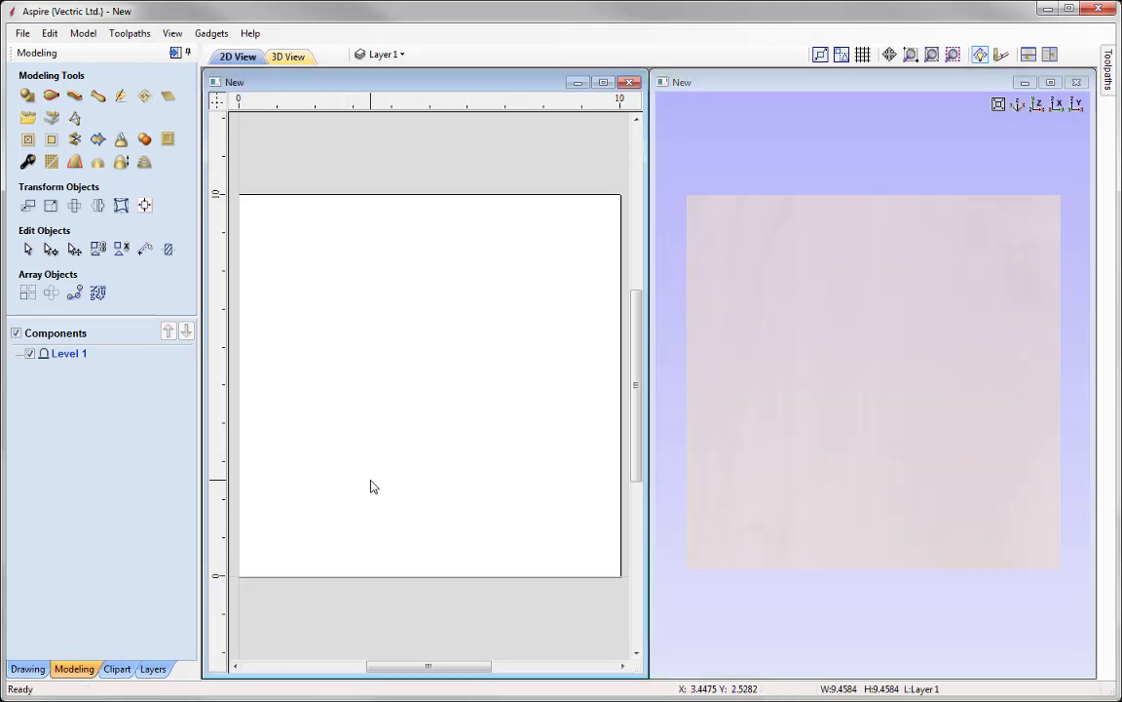
left_click(52, 118)
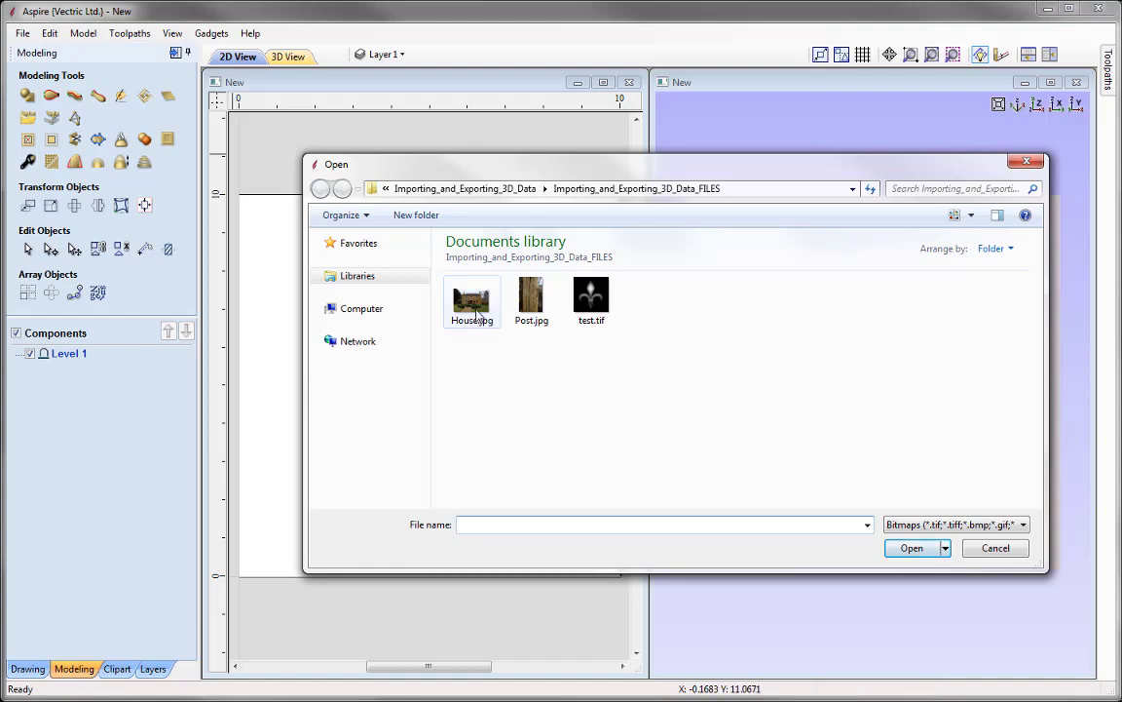
left_click(476, 310)
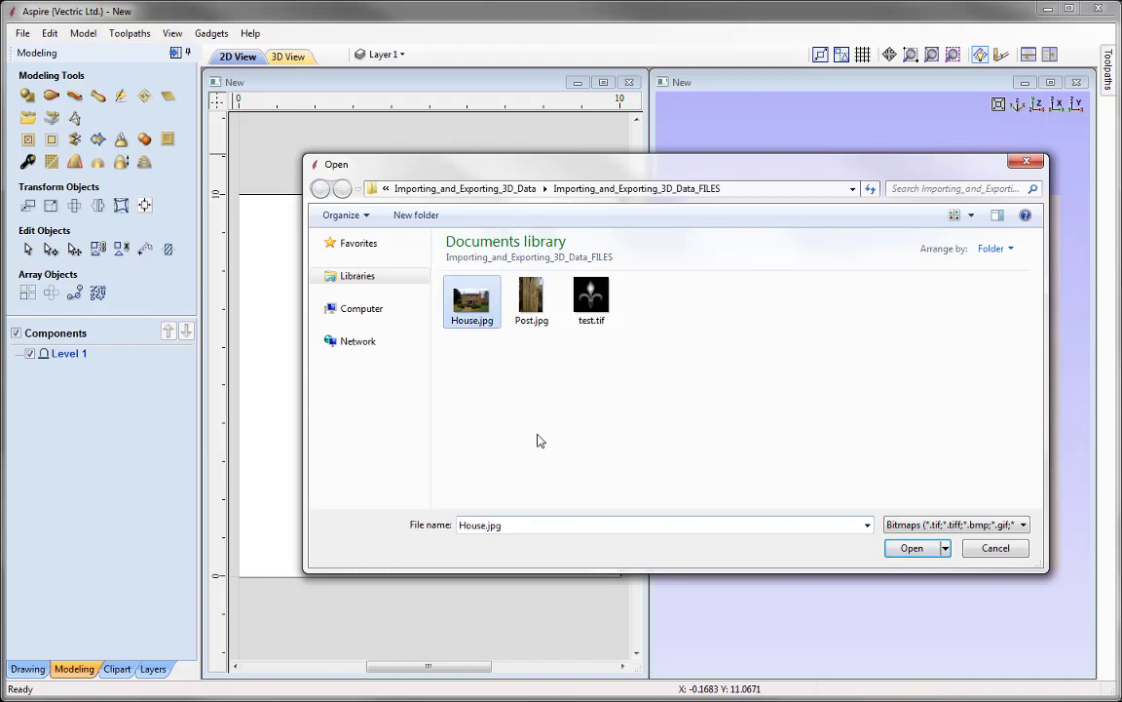
left_click(912, 548)
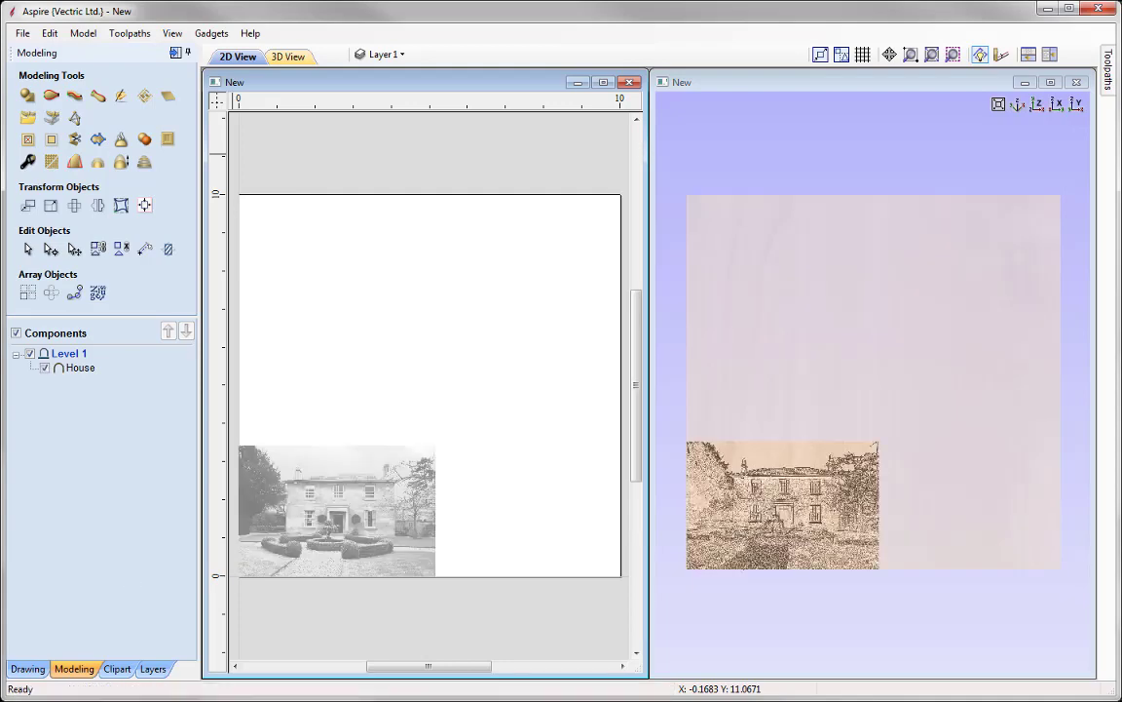
Set the House component's width to 9 inches with X and Y linked, and center it in the job
left_click(329, 519)
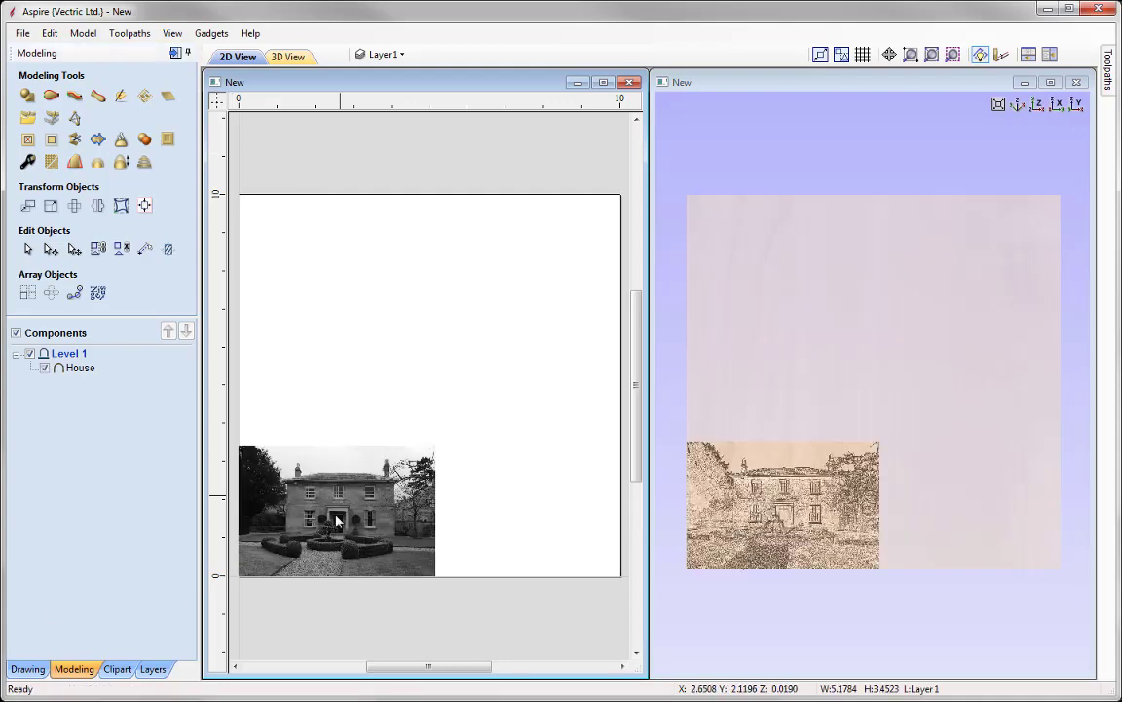
left_click(51, 205)
double_click(108, 178)
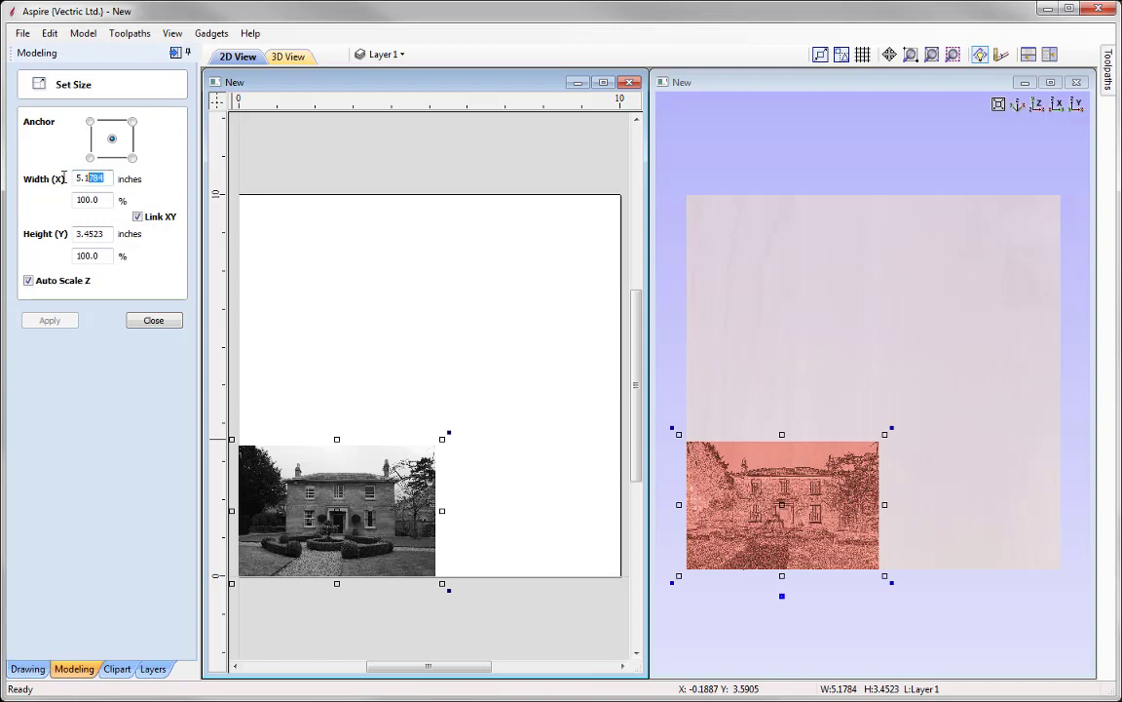
type("9")
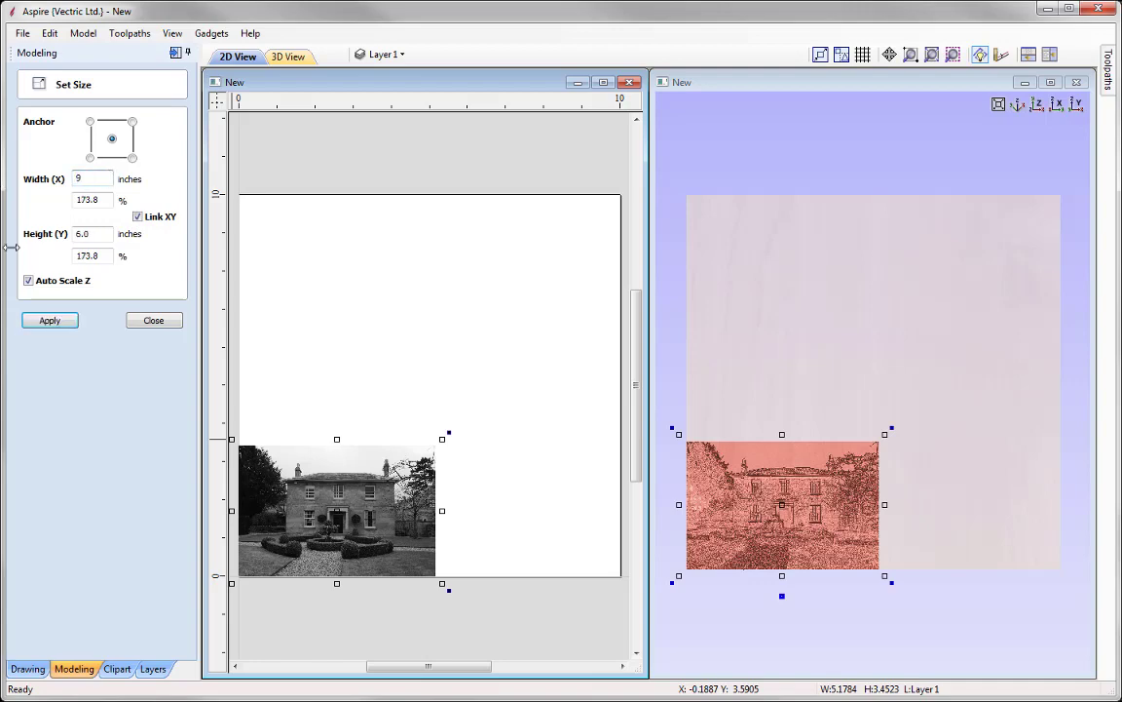
left_click(49, 319)
left_click(168, 318)
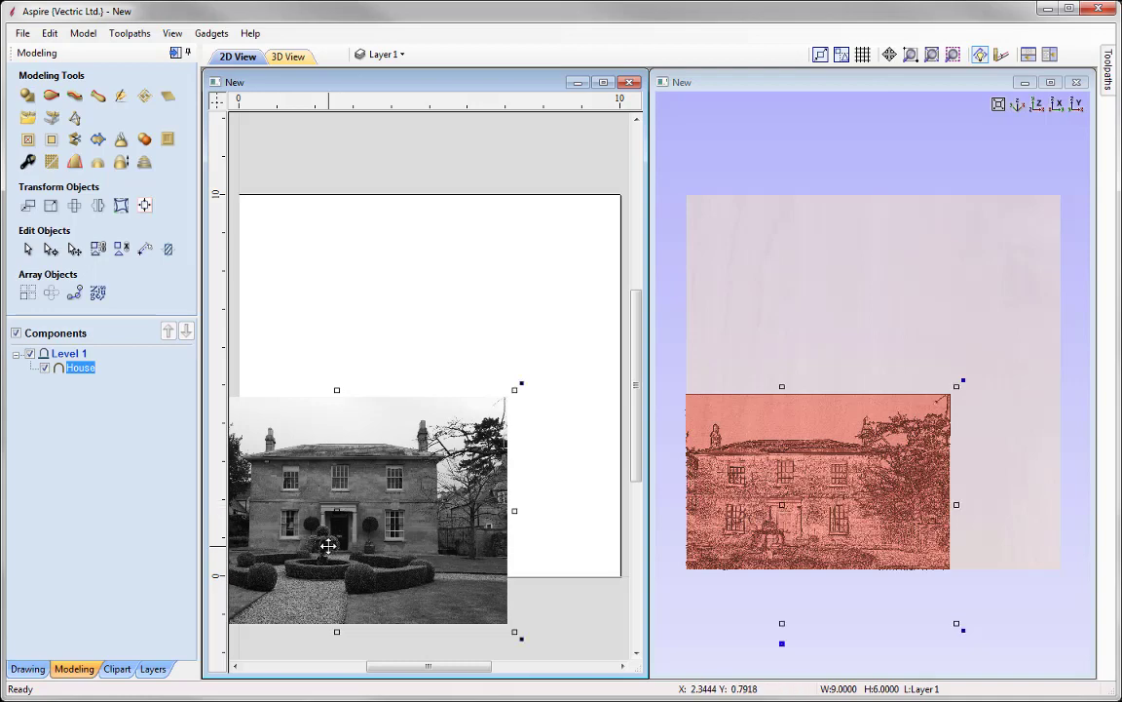
key("F9")
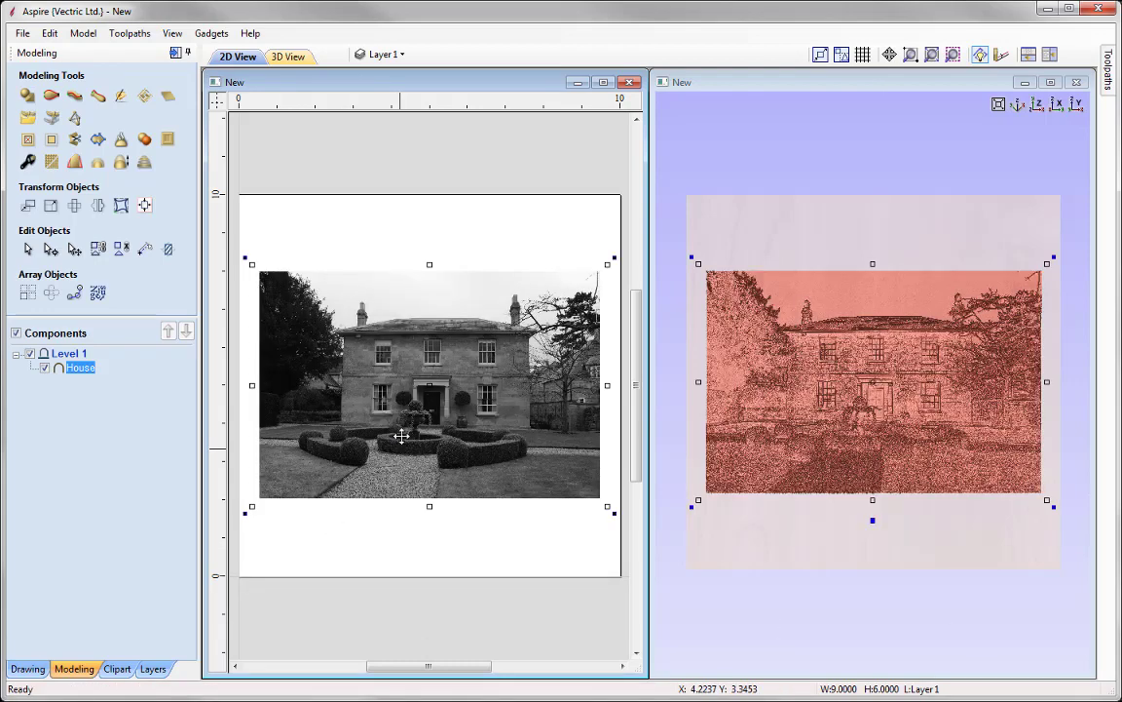
Enlarge the 3D view, examine the House component's surface from several angles, and return to the view straight down the Z axis
left_click(1050, 83)
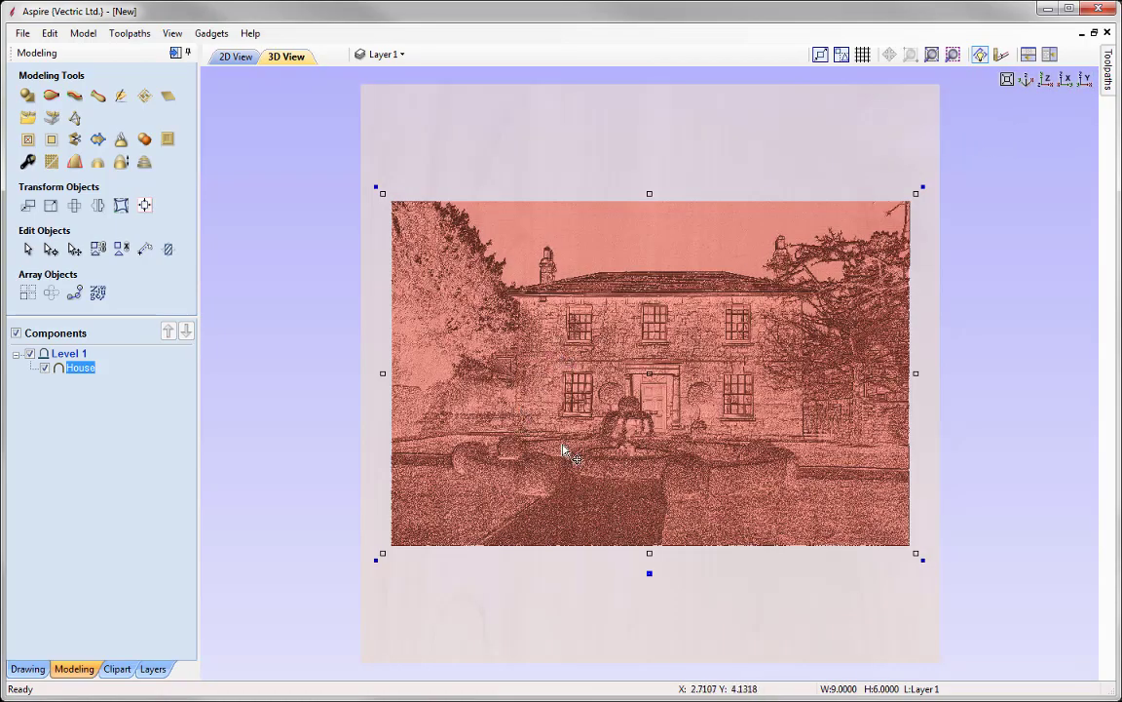
left_click_drag(791, 610, 619, 465)
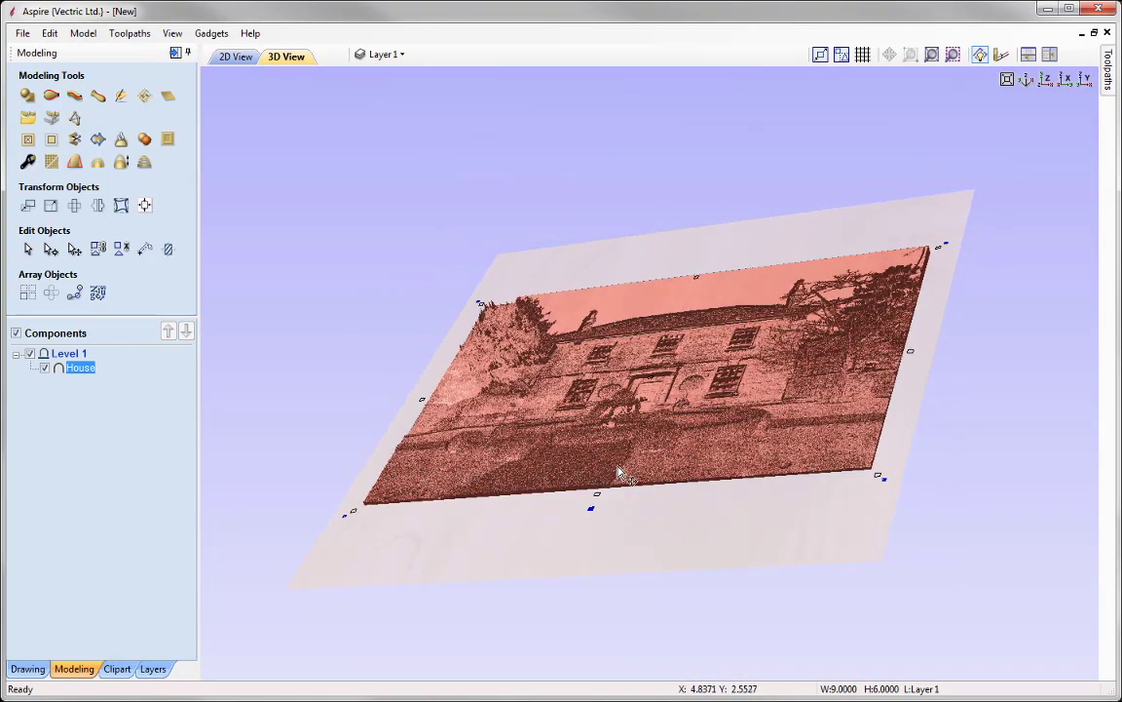
left_click_drag(709, 360, 834, 672)
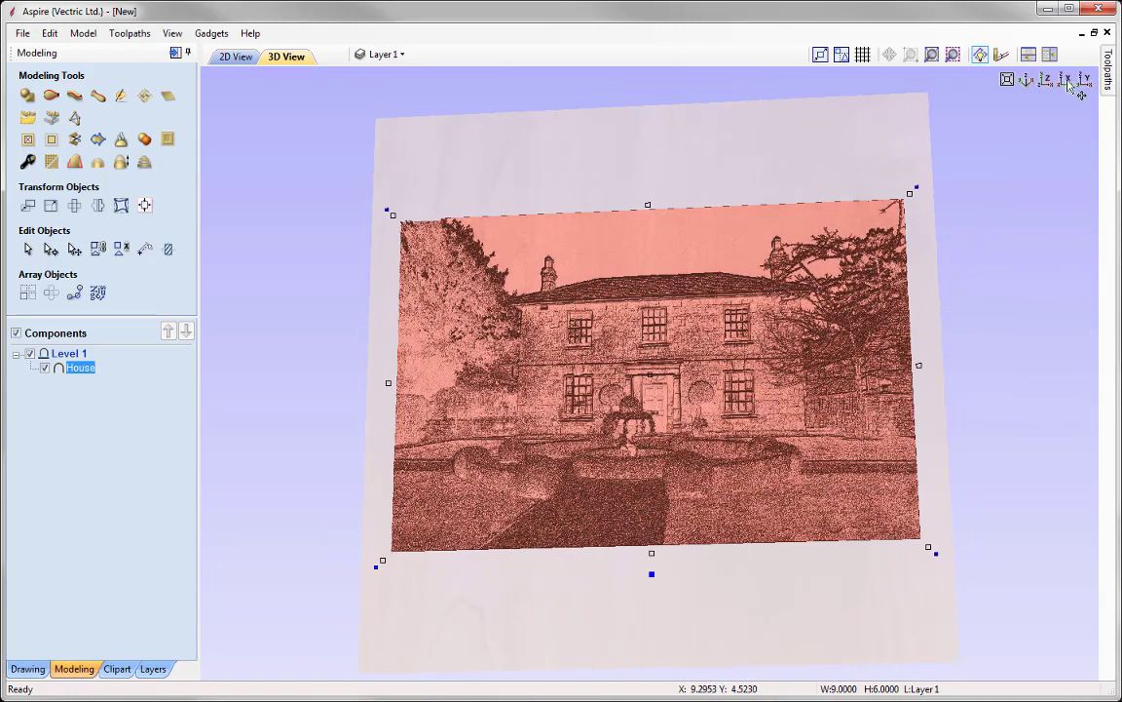
left_click(1048, 81)
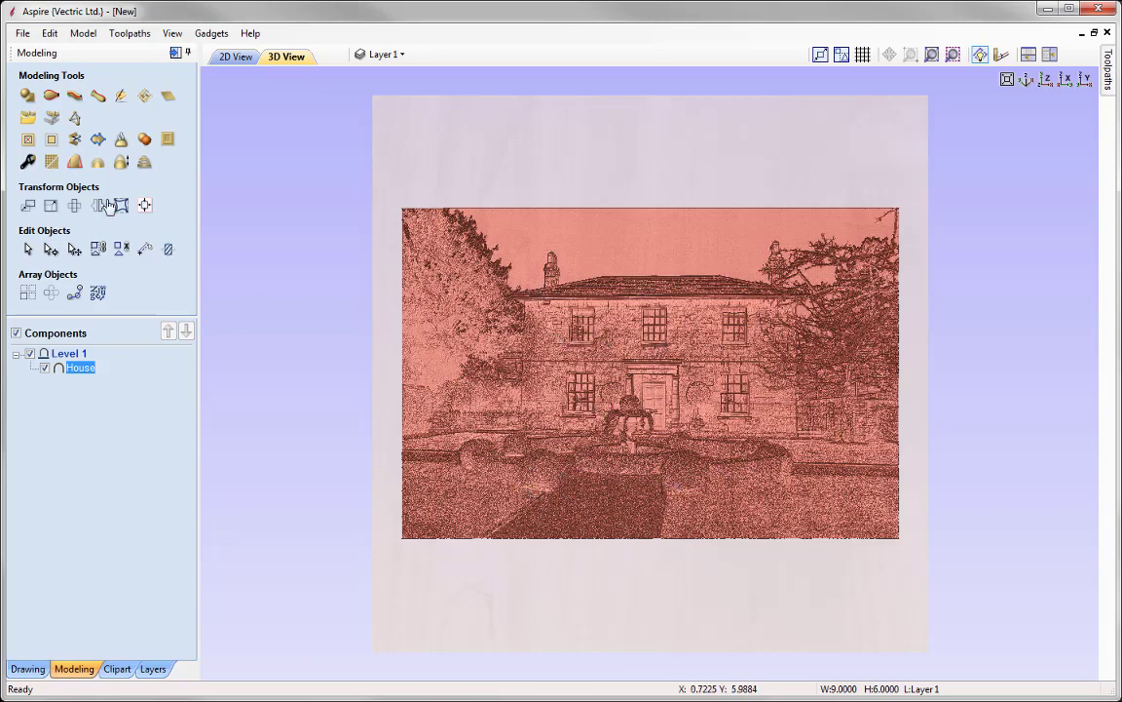
Smooth the House component with transparency preserved, check the softened relief at an angle, and select the component again
left_click(52, 162)
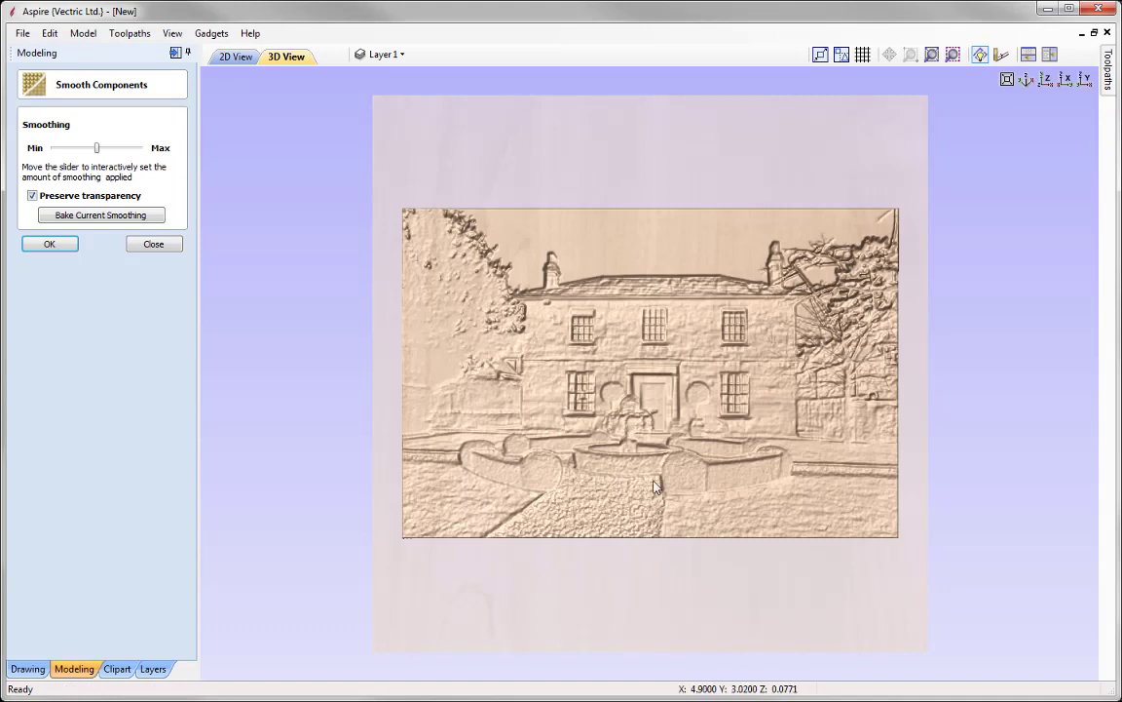
left_click(52, 244)
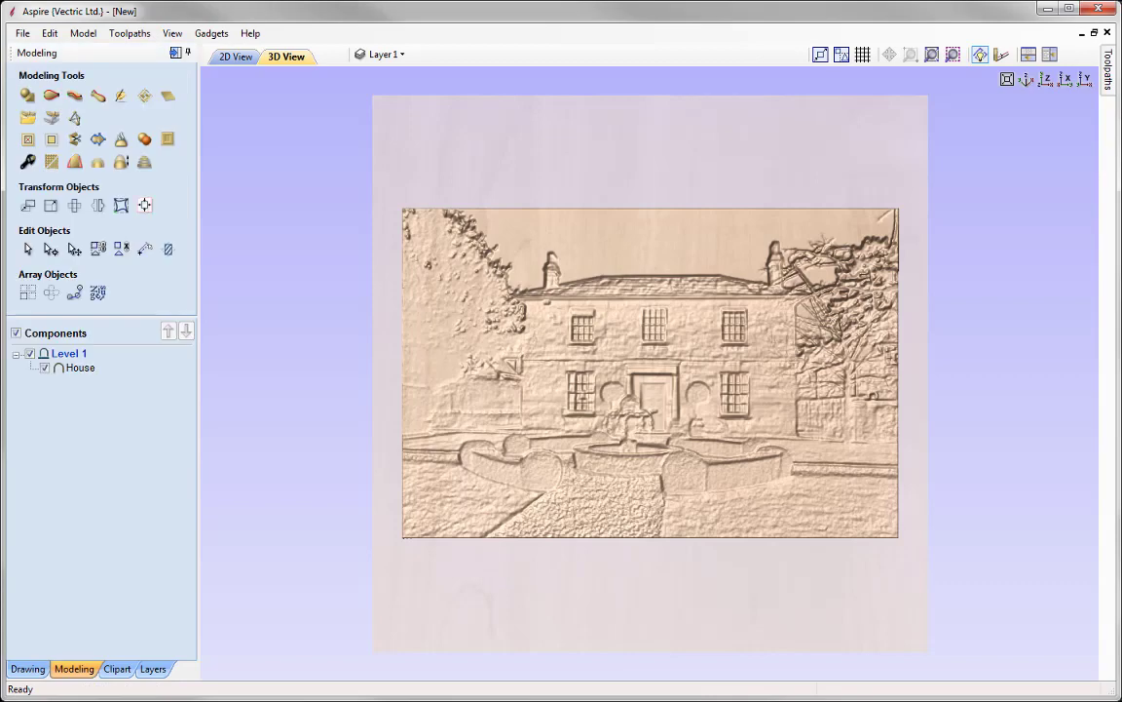
left_click_drag(719, 633, 691, 536)
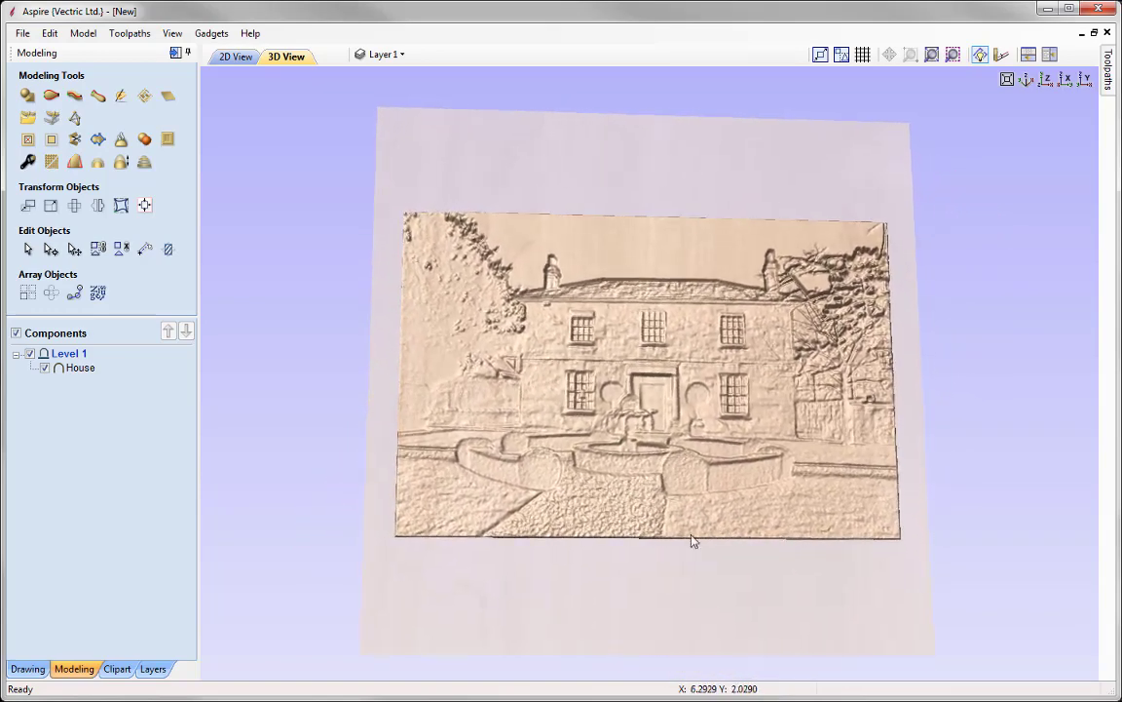
left_click(80, 367)
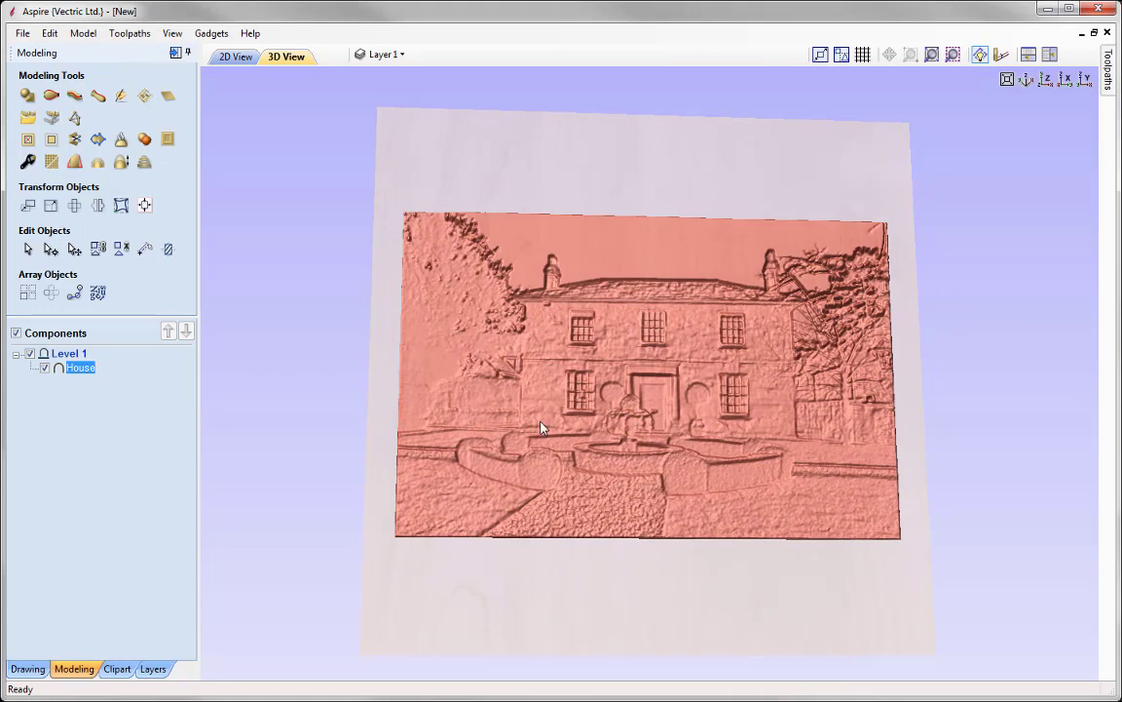
Set the House component's shape height to 0.375 inches and check the deeper relief from several angles
left_click(28, 163)
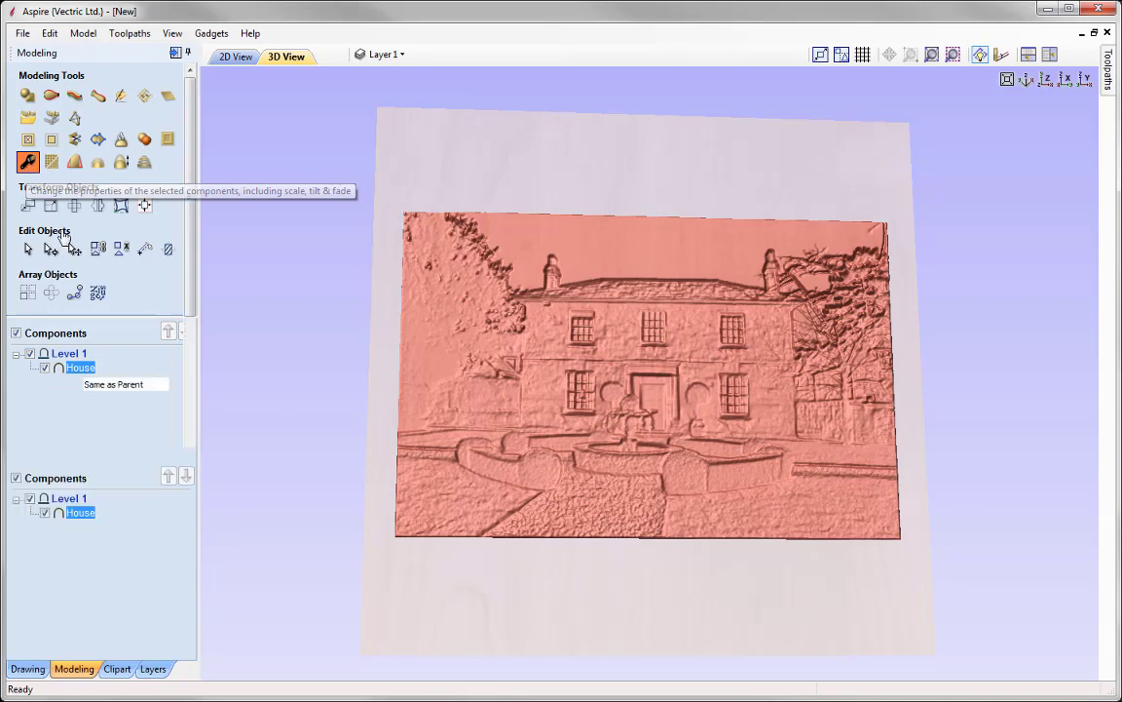
double_click(113, 185)
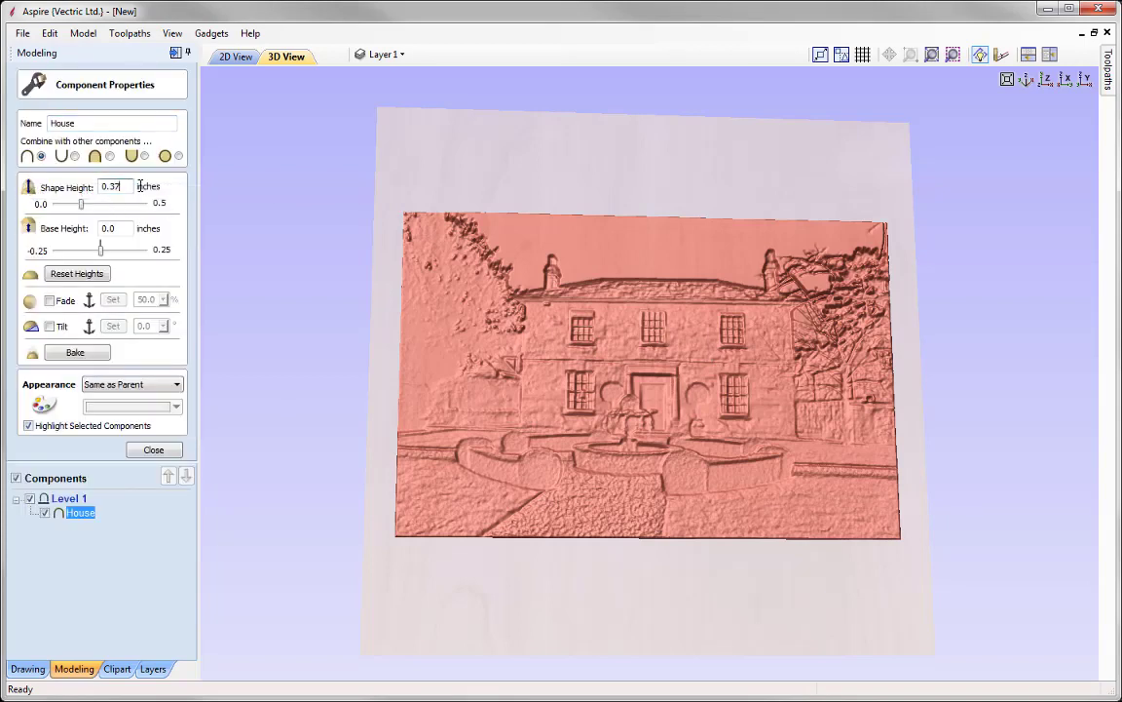
type("0.375")
key("Return")
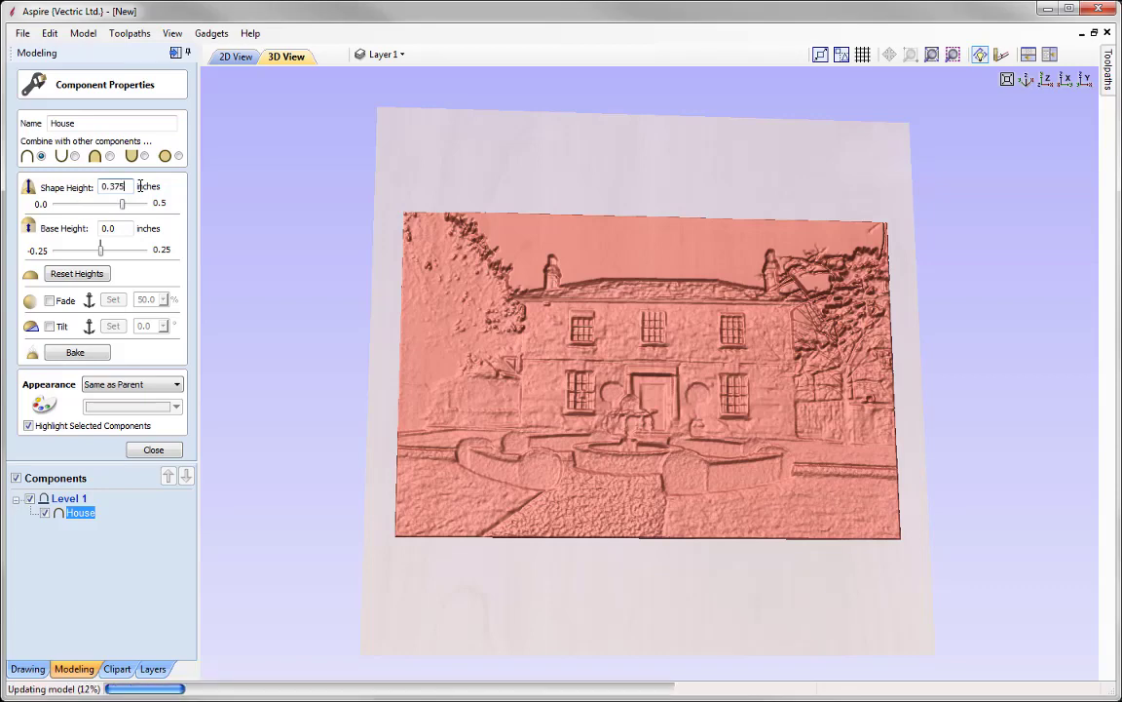
left_click(152, 452)
left_click_drag(667, 514, 804, 211)
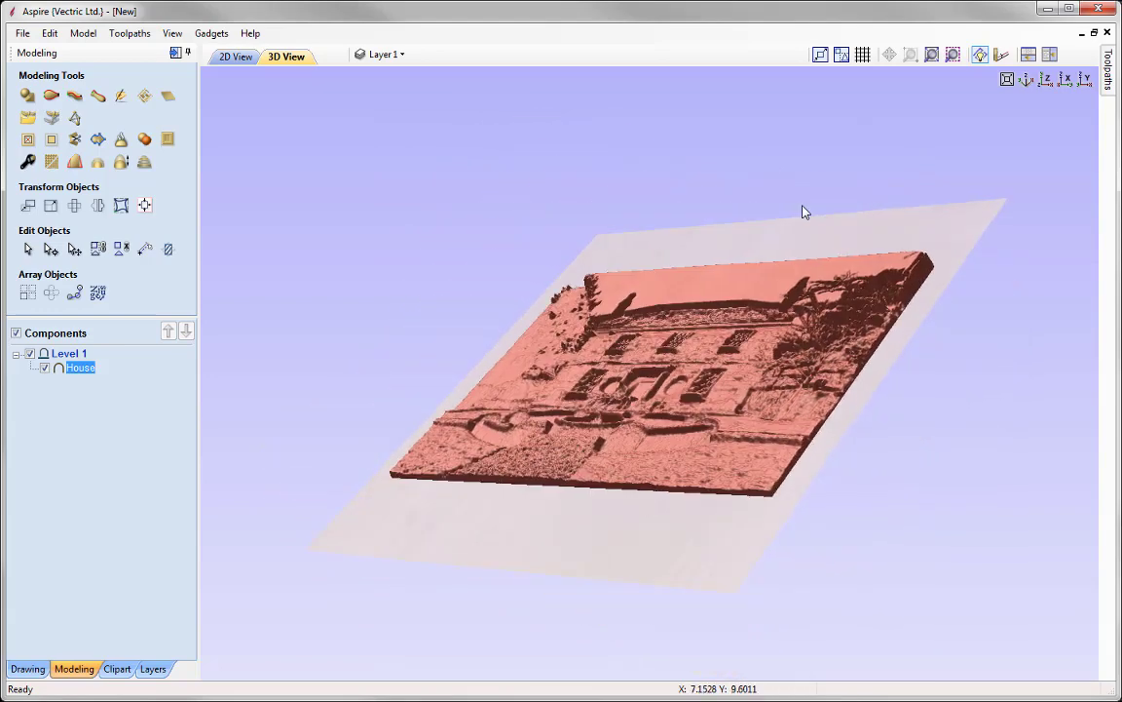
left_click_drag(666, 545, 852, 623)
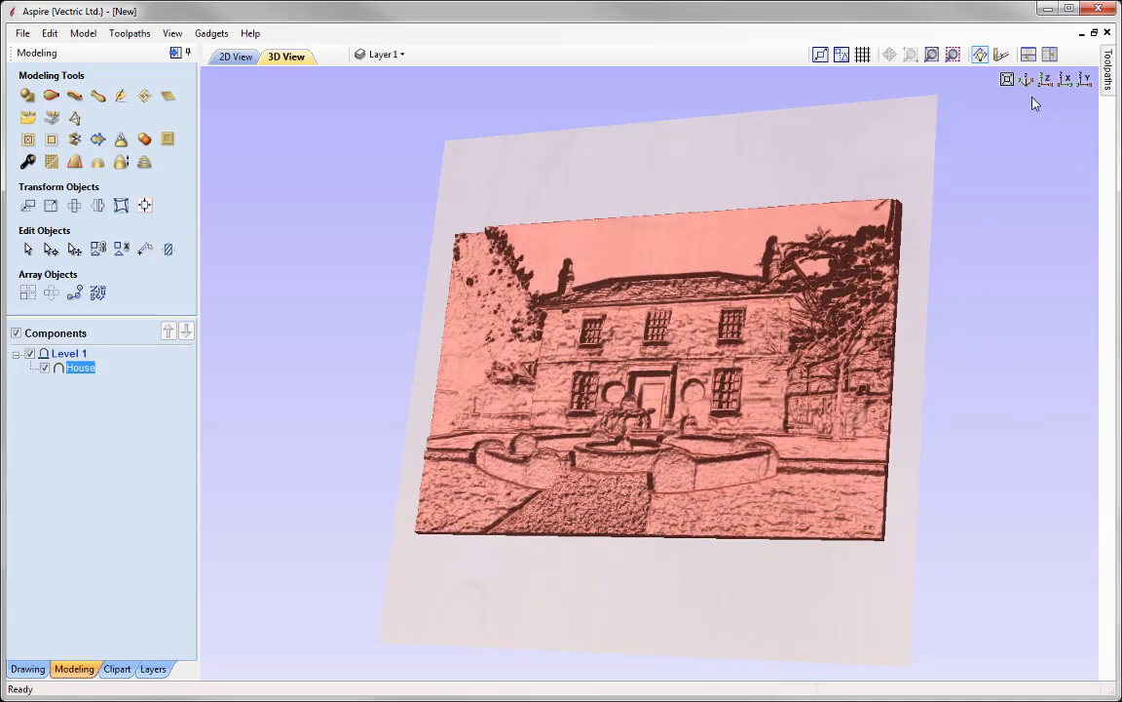
left_click_drag(1034, 103, 571, 495)
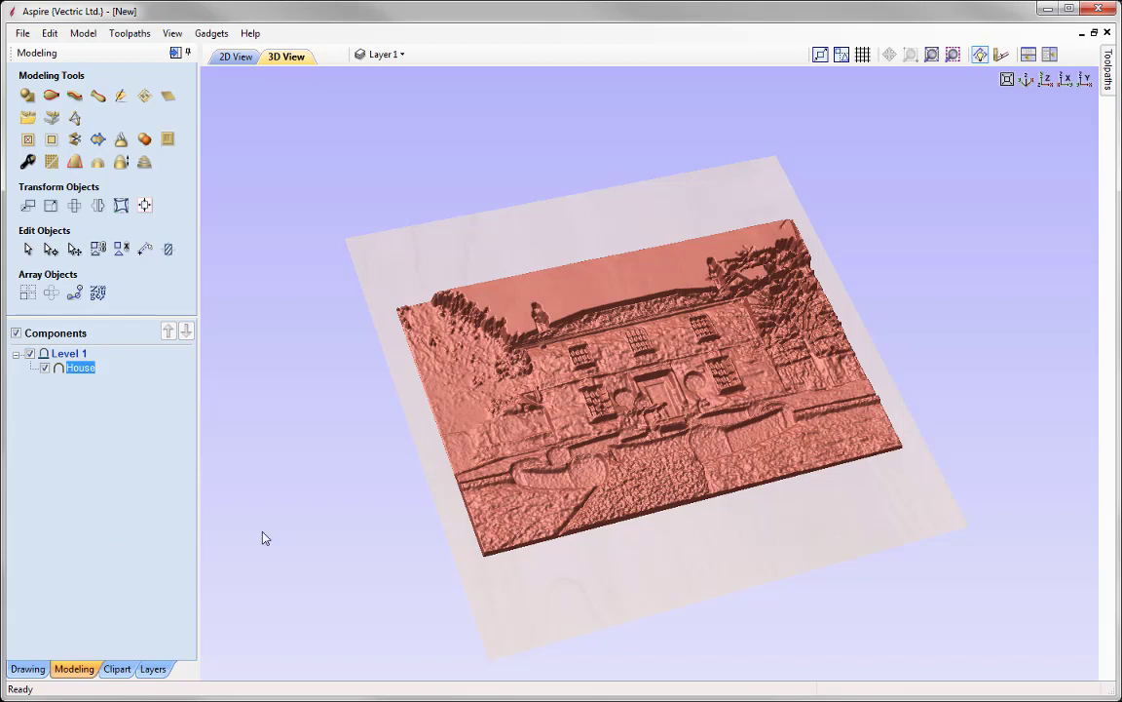
Delete the House component and create a component from the photo Post.jpg, with the 2D and 3D views side by side
right_click(85, 373)
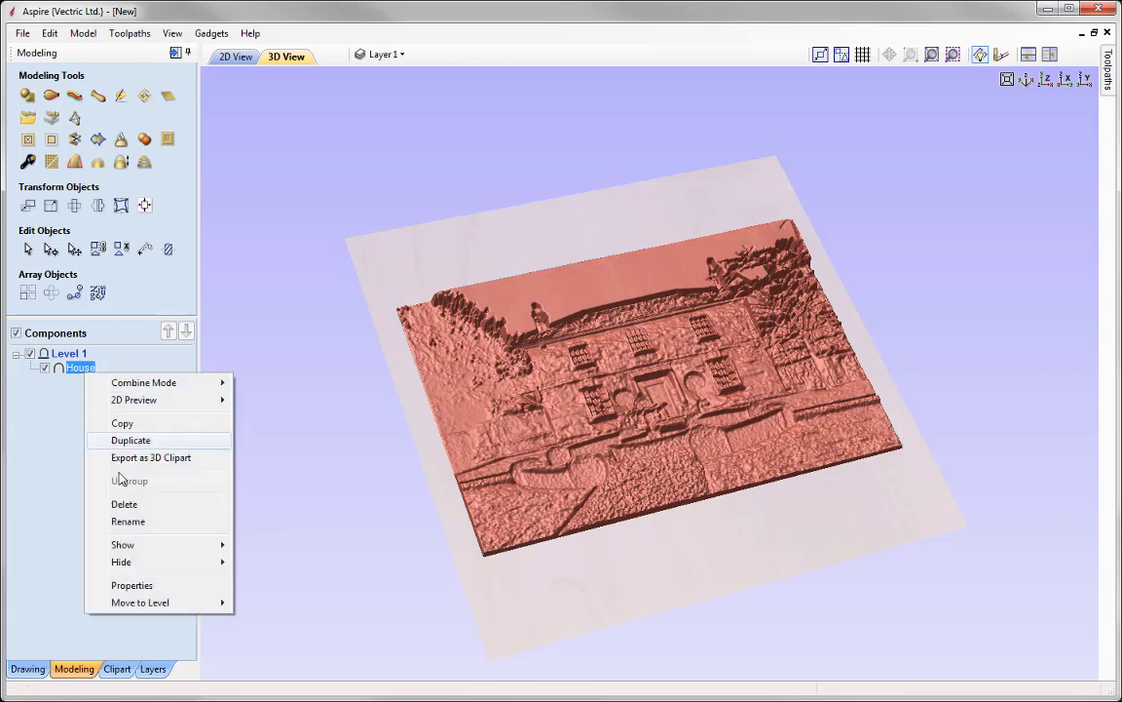
left_click(126, 503)
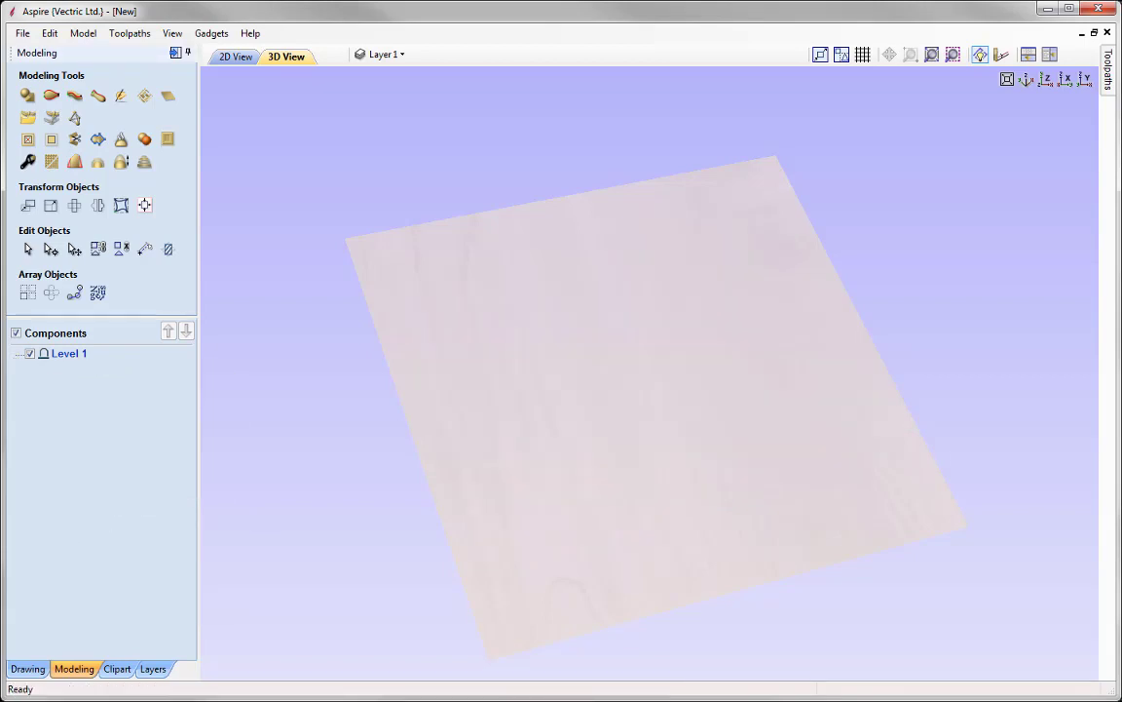
left_click(1052, 56)
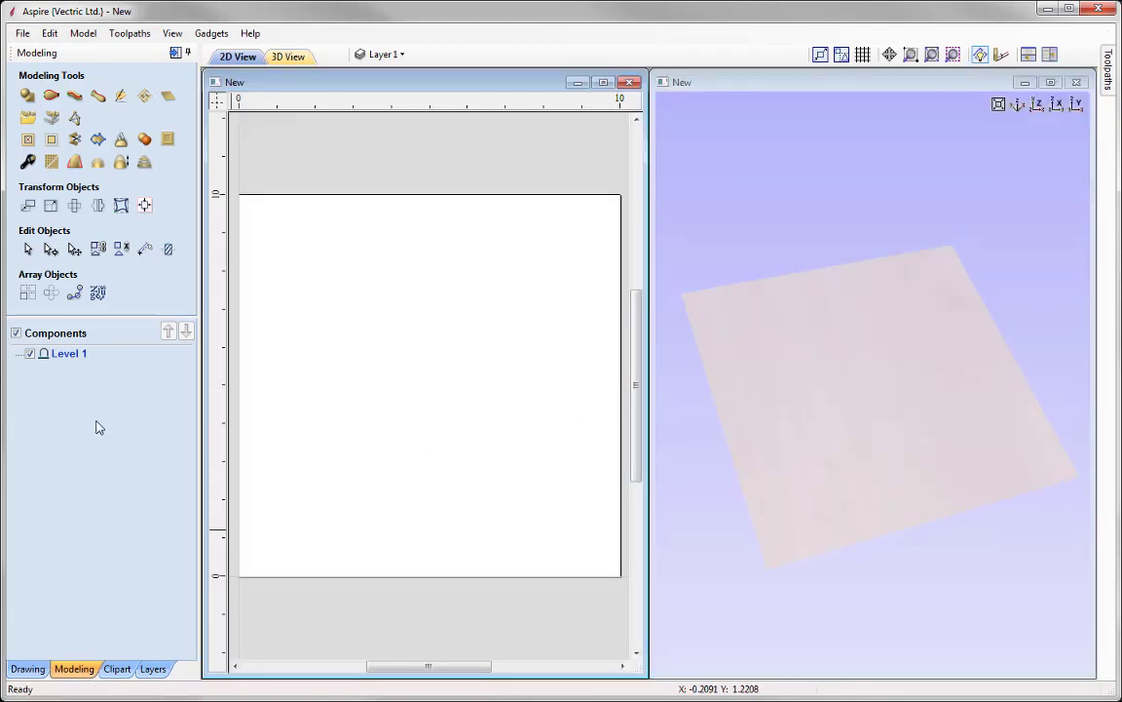
left_click(53, 119)
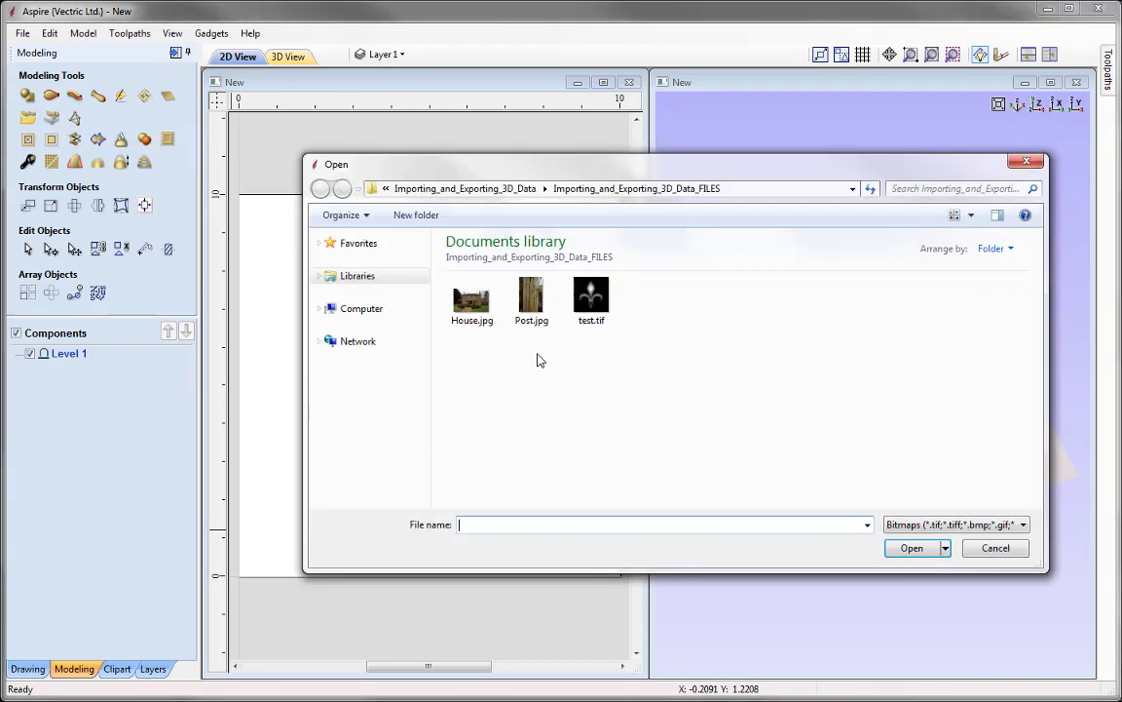
left_click(531, 297)
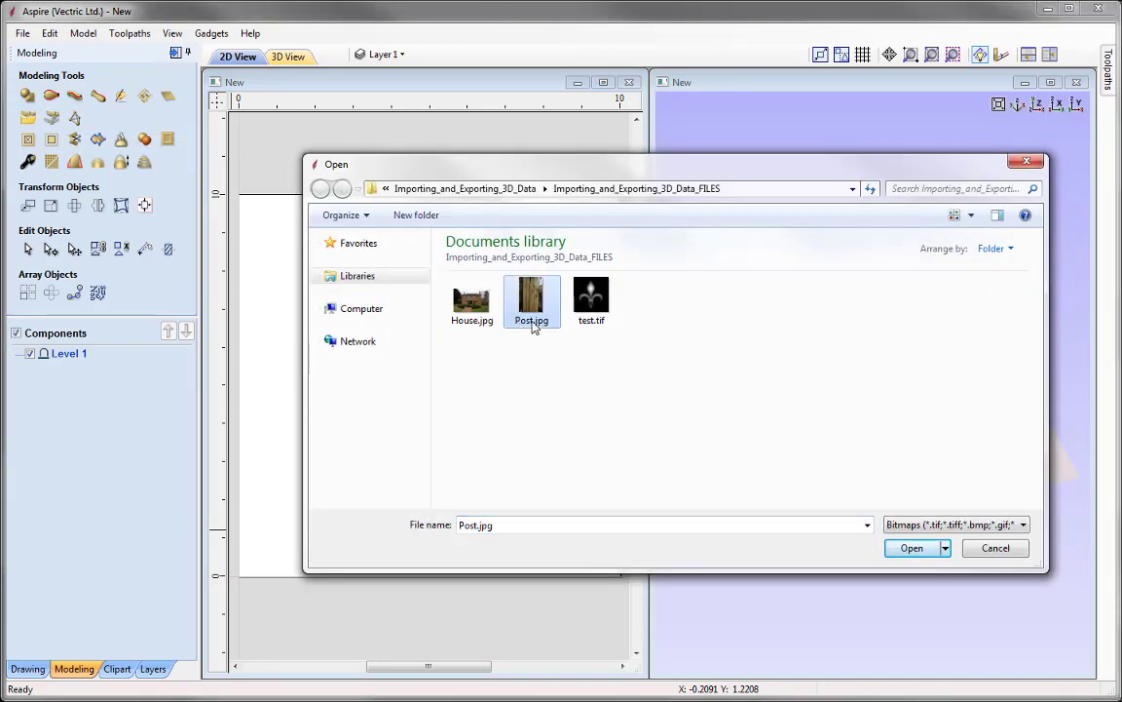
left_click(911, 549)
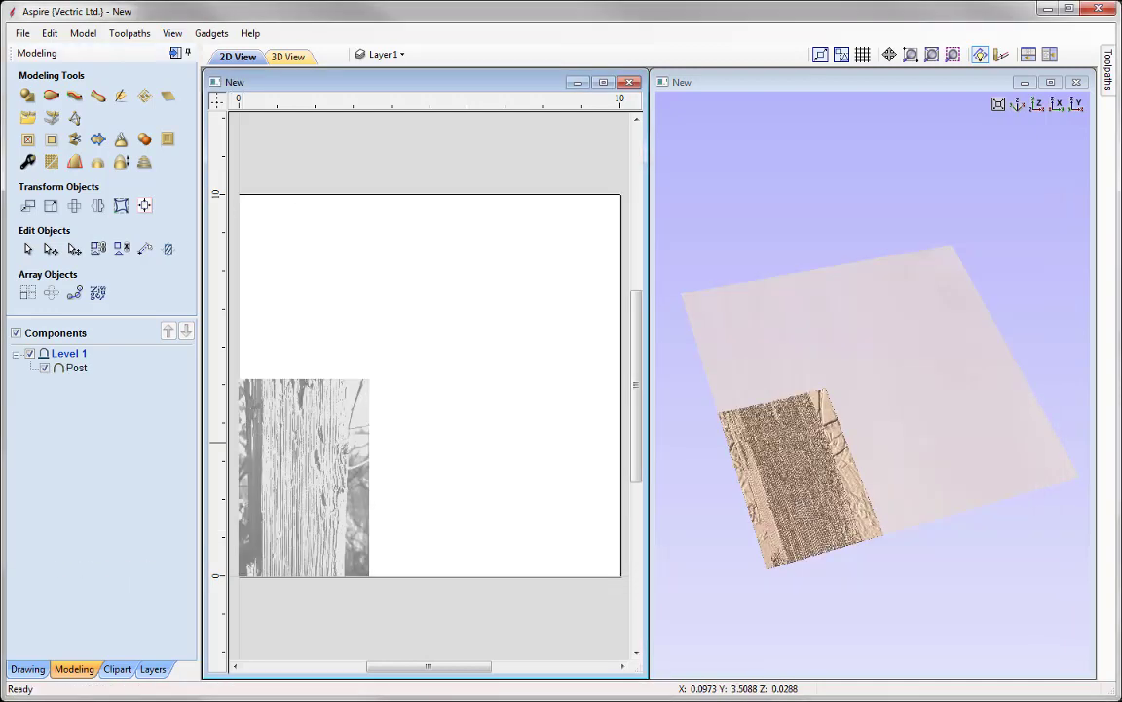
Enlarge the Post component proportionally to about 6.5 by 9.8 inches and smooth it with transparency preserved
left_click(274, 462)
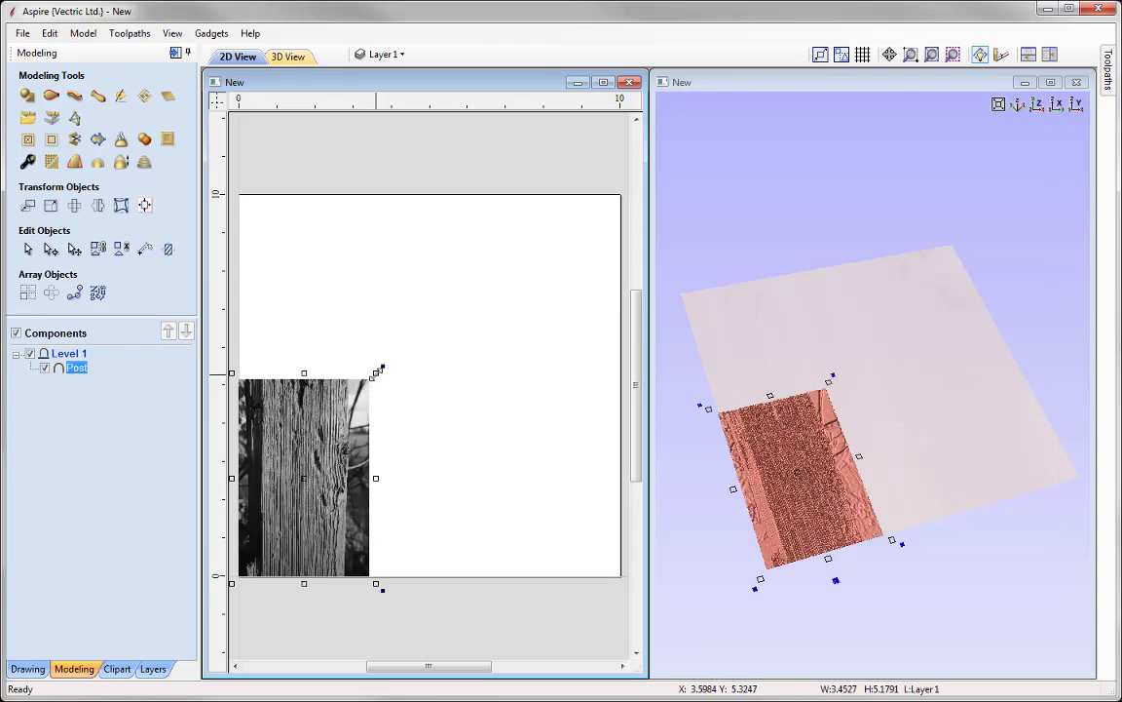
left_click_drag(379, 371, 494, 196)
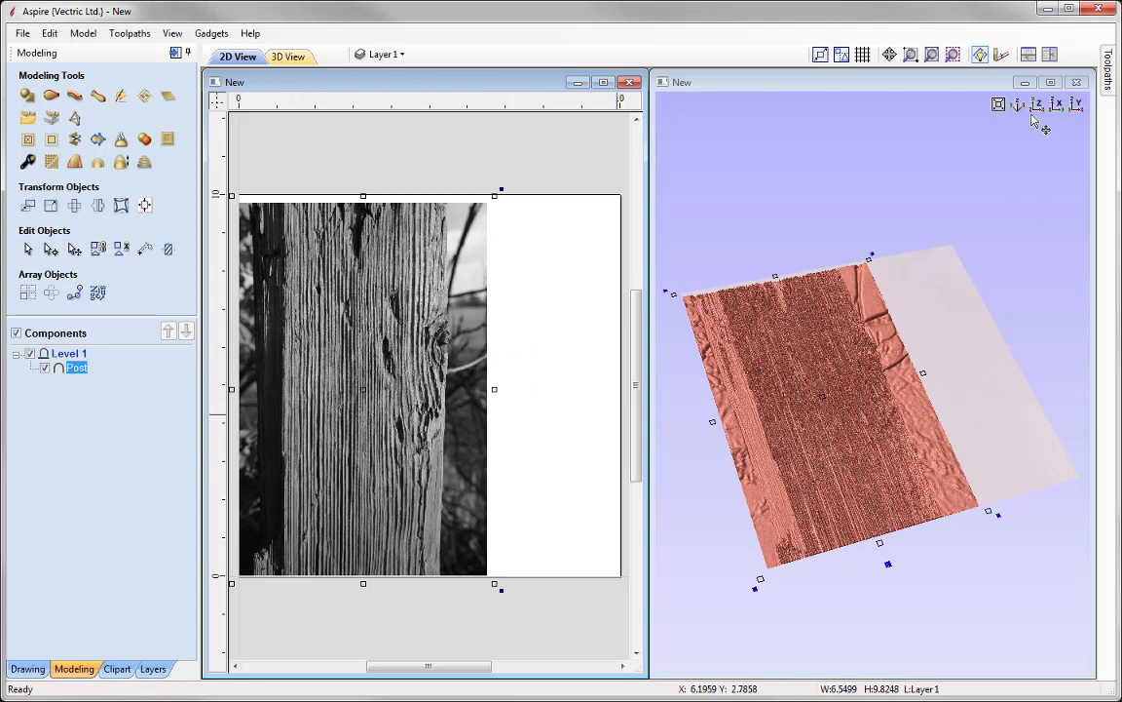
left_click(1050, 82)
left_click_drag(843, 333, 789, 470)
left_click(790, 471)
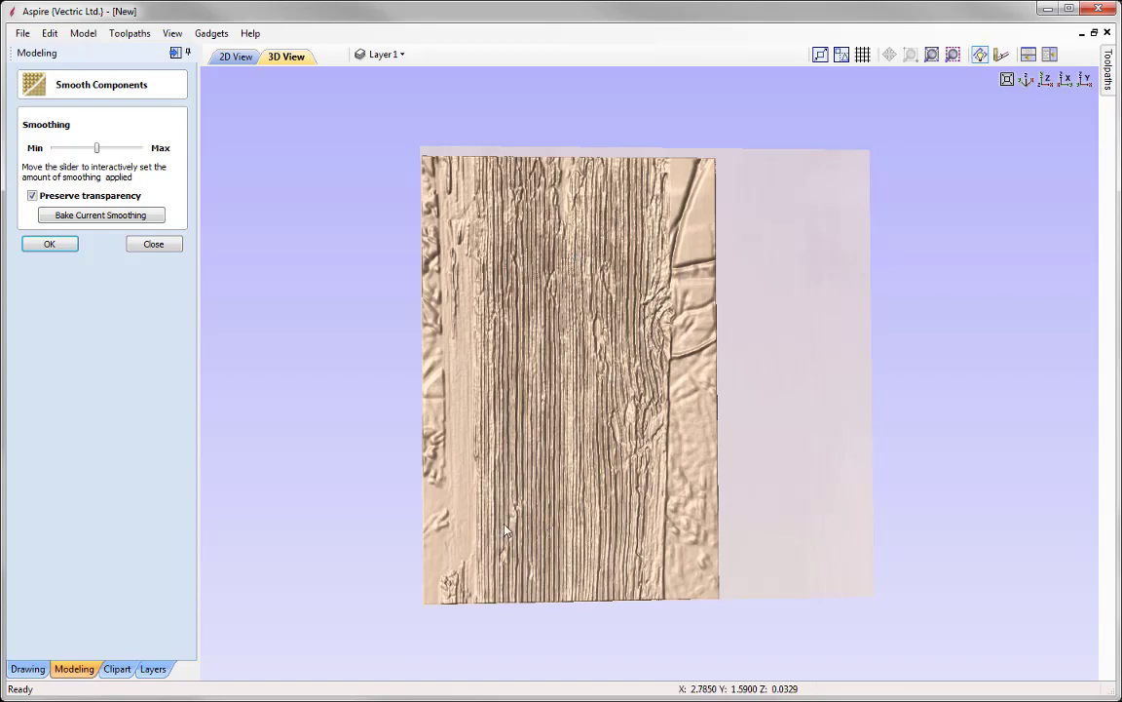
left_click(50, 245)
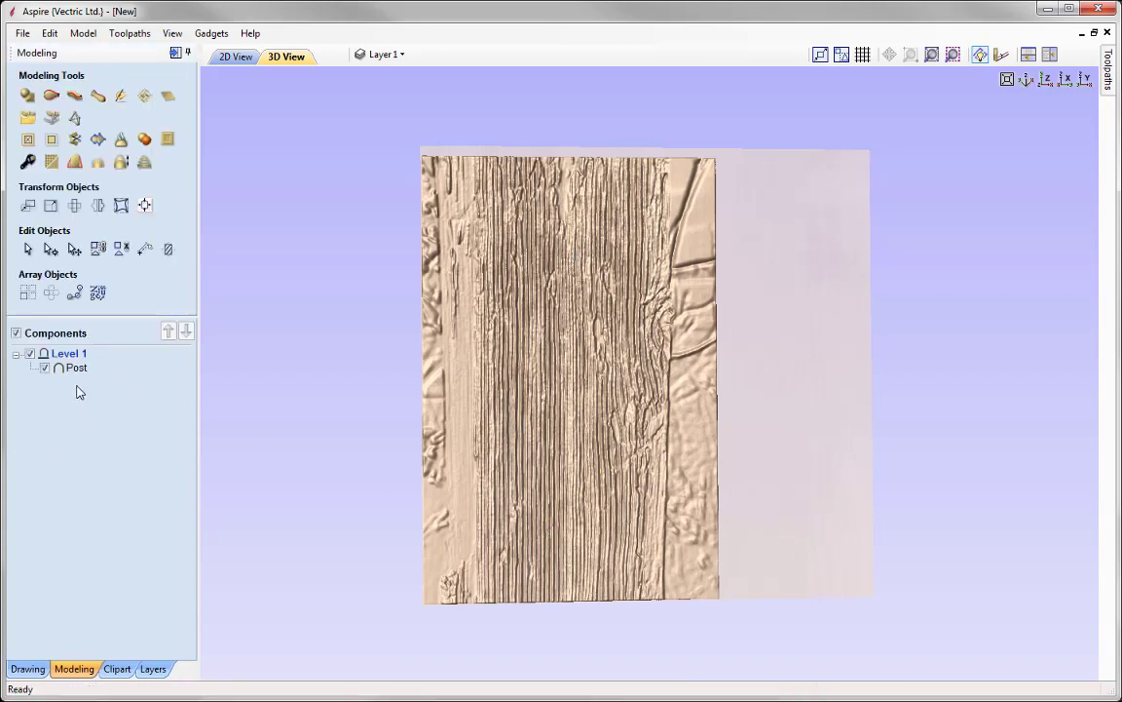
left_click_drag(721, 438, 789, 400)
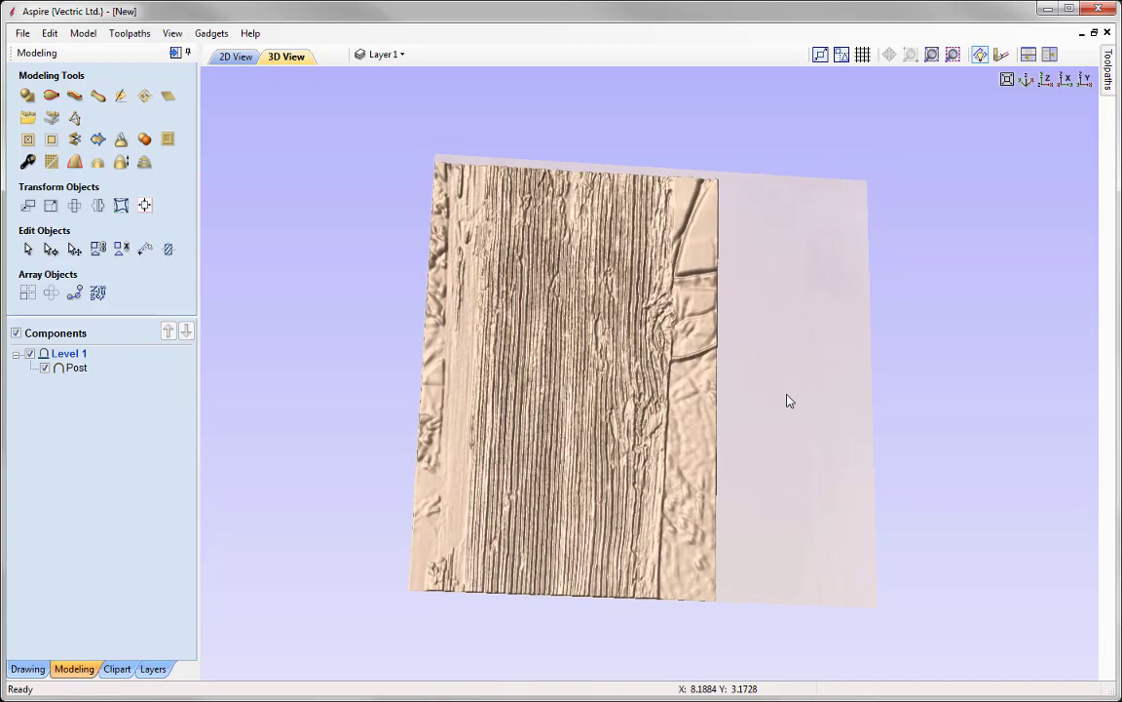
Set the Post component's shape height to 0.08 inches and check the shallower wood grain in 3D
left_click(76, 369)
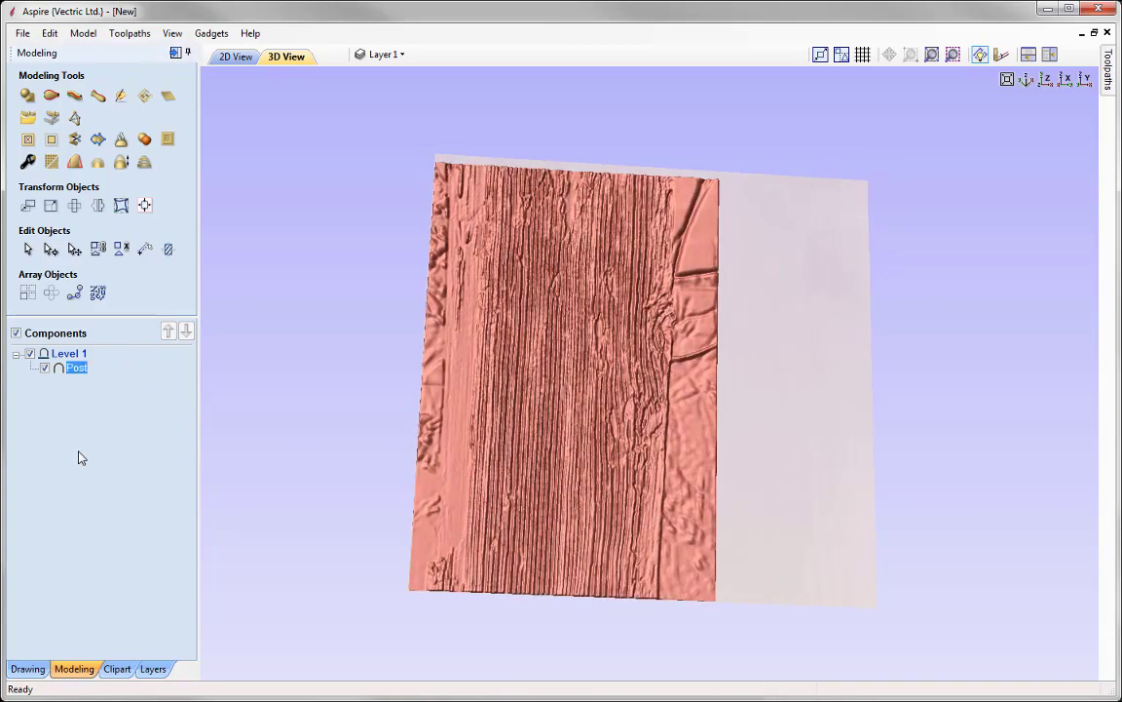
left_click(27, 163)
left_click_drag(111, 186, 142, 192)
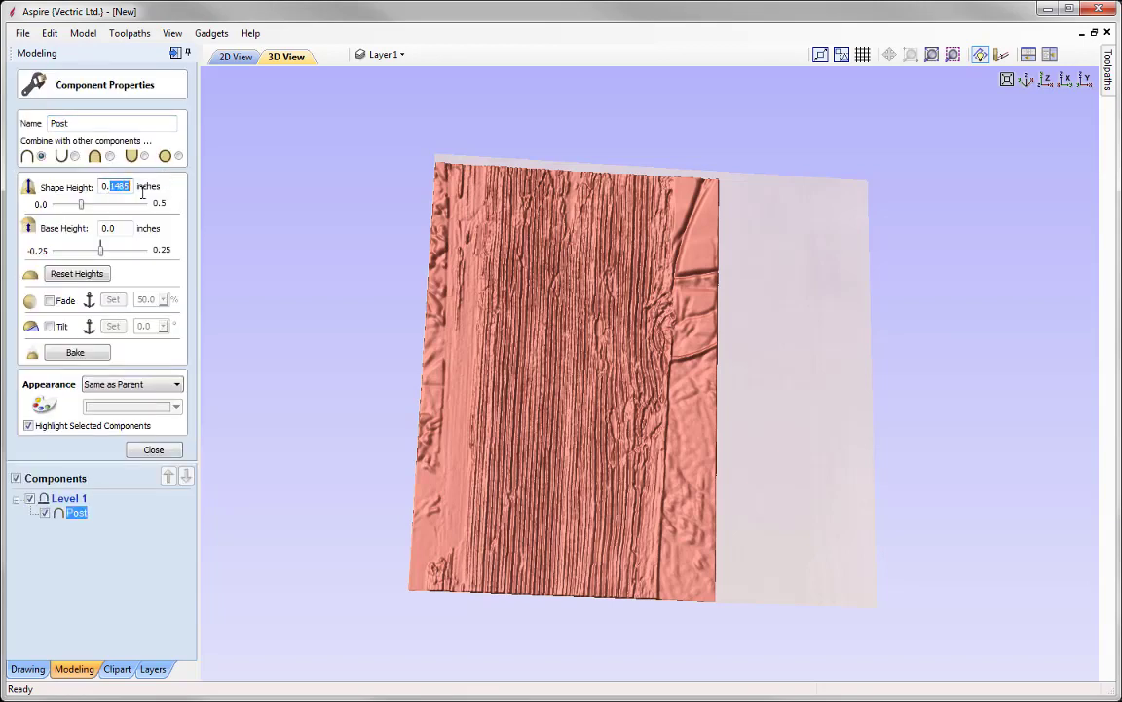
type("08")
key("Return")
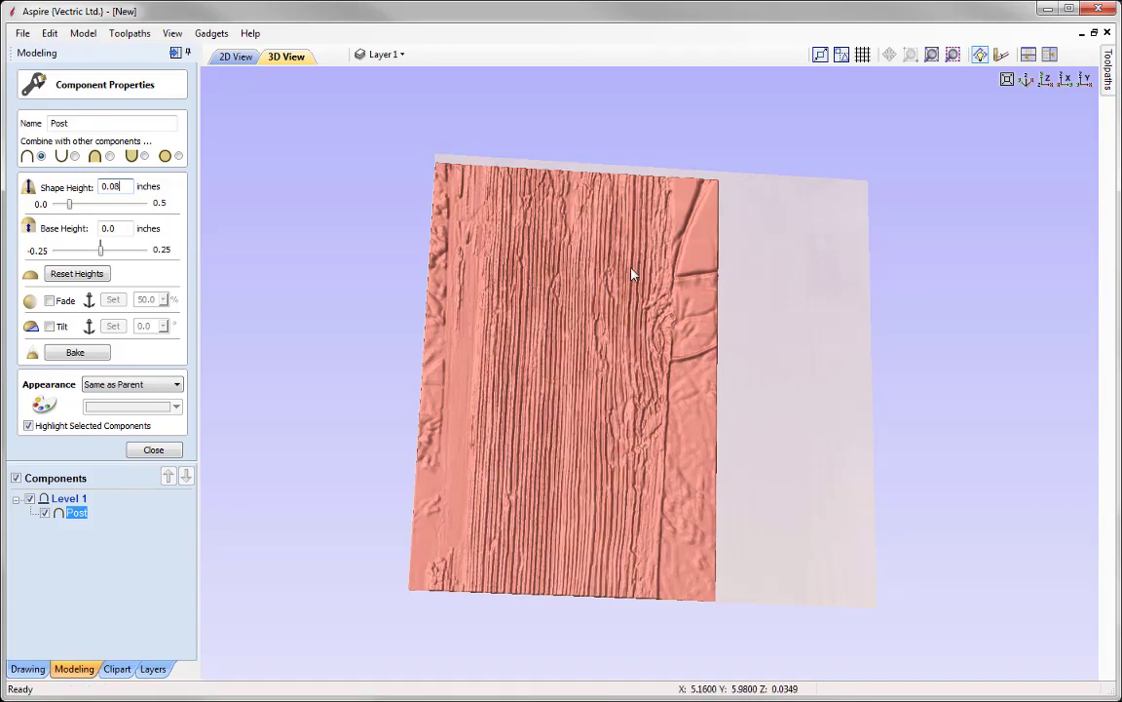
left_click(154, 450)
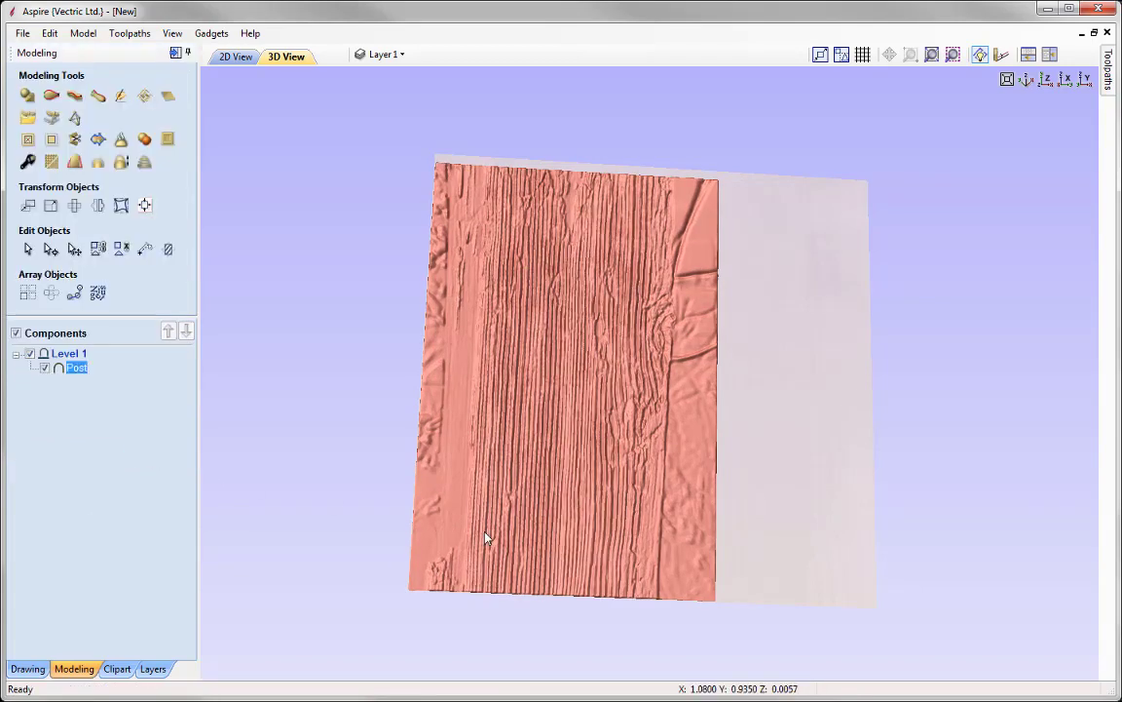
left_click_drag(808, 458, 760, 488)
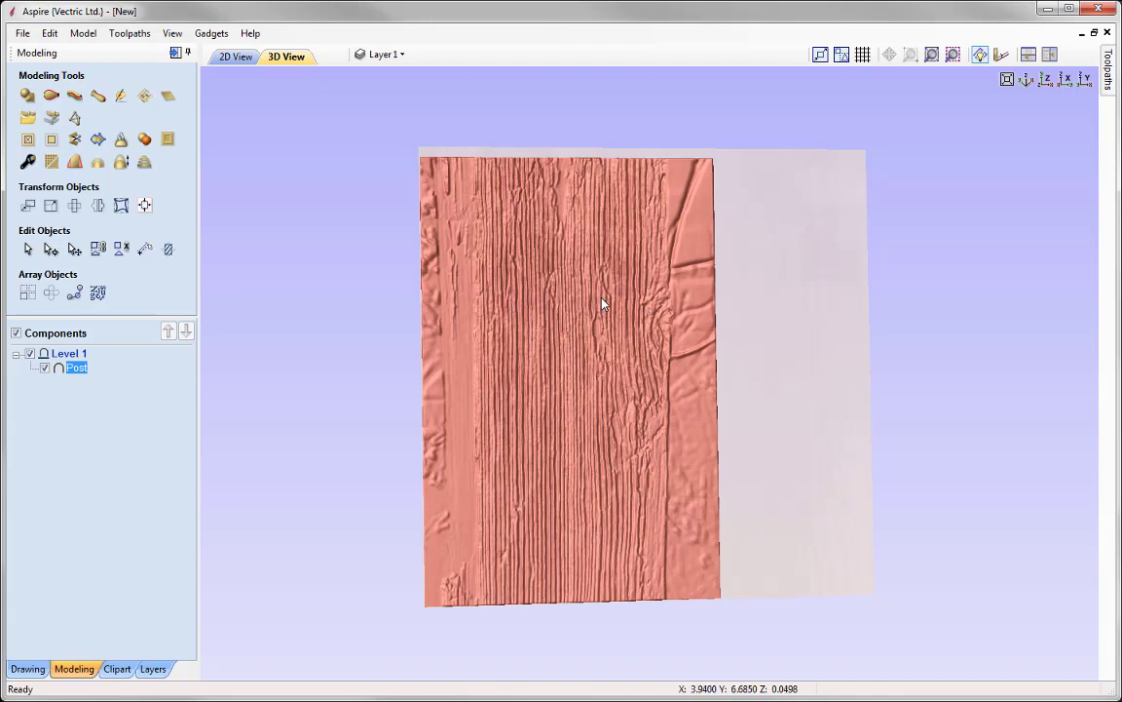
Draw a square-cornered rectangle of about 2.8 by 4.5 inches over the post's wood grain in the 2D view
left_click(1050, 54)
left_click(27, 668)
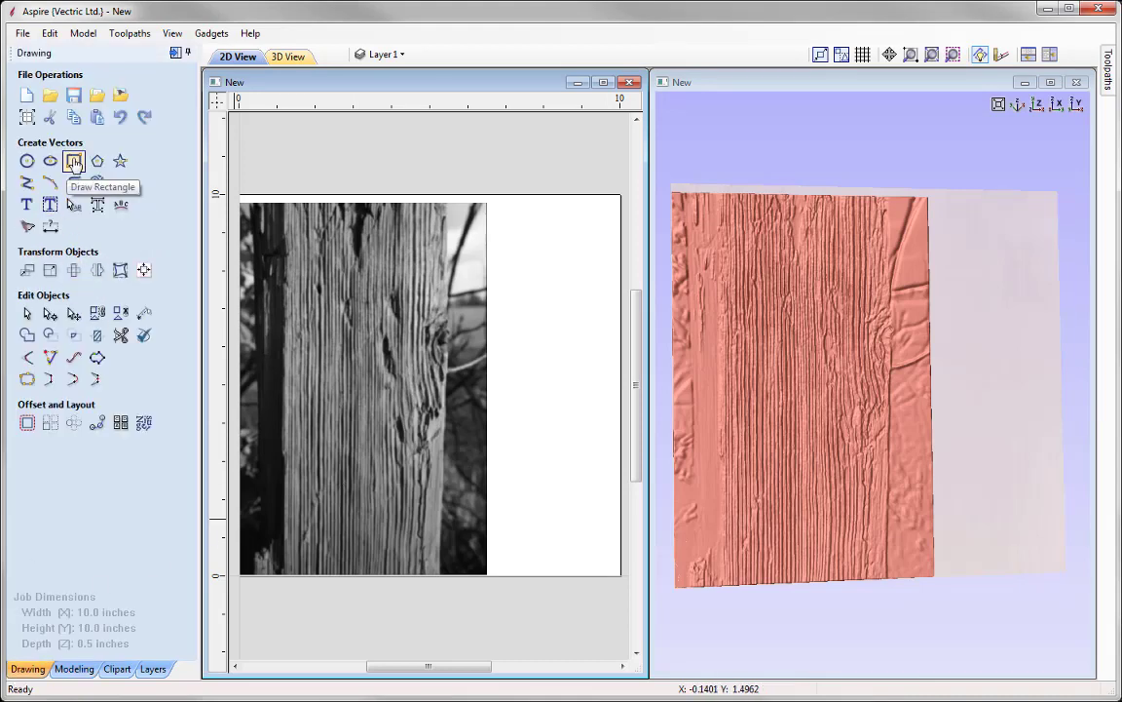
left_click(74, 162)
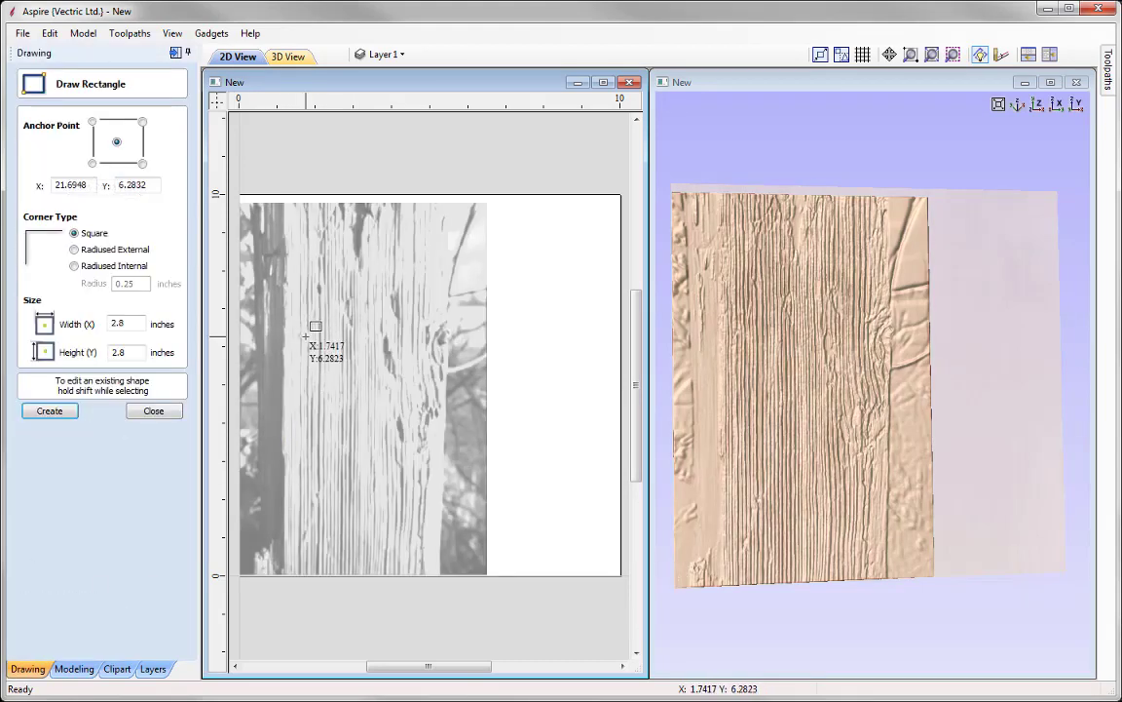
left_click_drag(305, 336, 413, 505)
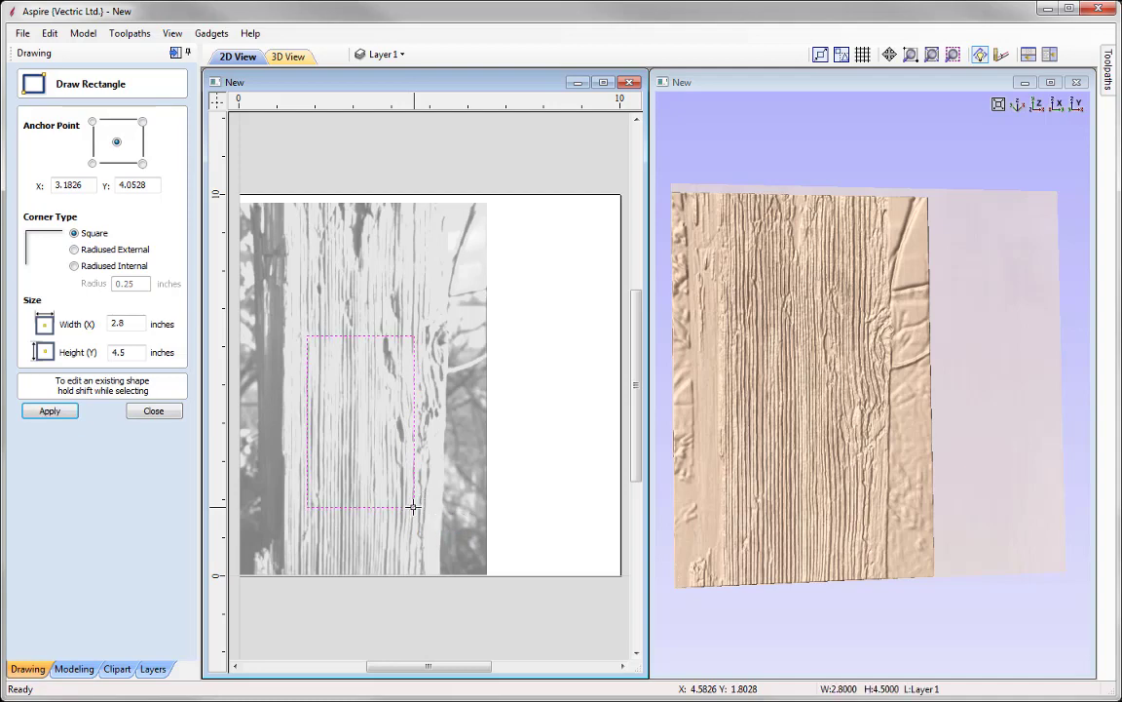
left_click(153, 410)
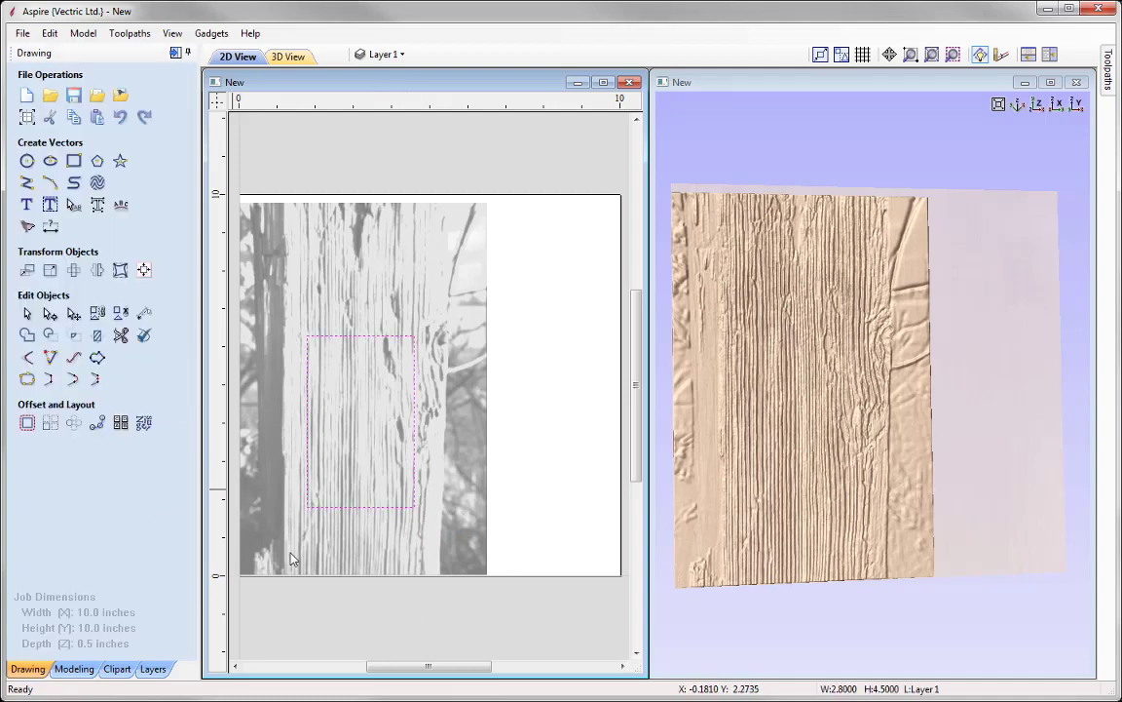
Clear the area of the Post component outside the rectangle
left_click(369, 526)
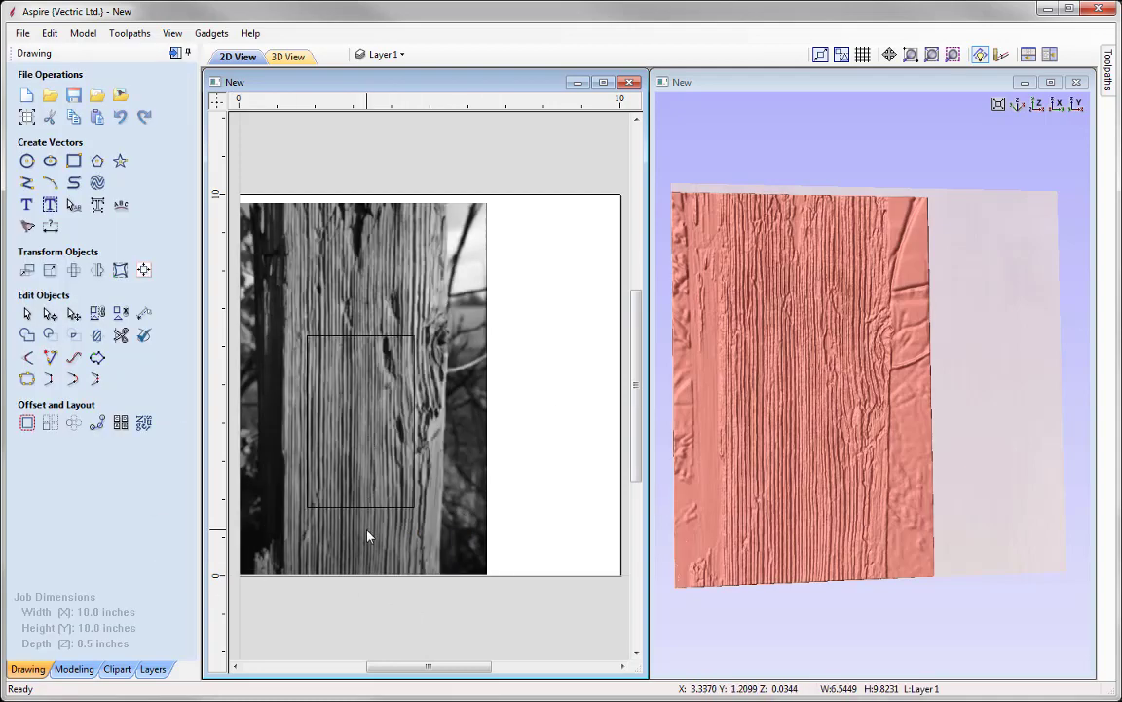
left_click(415, 366, "shift")
left_click(74, 669)
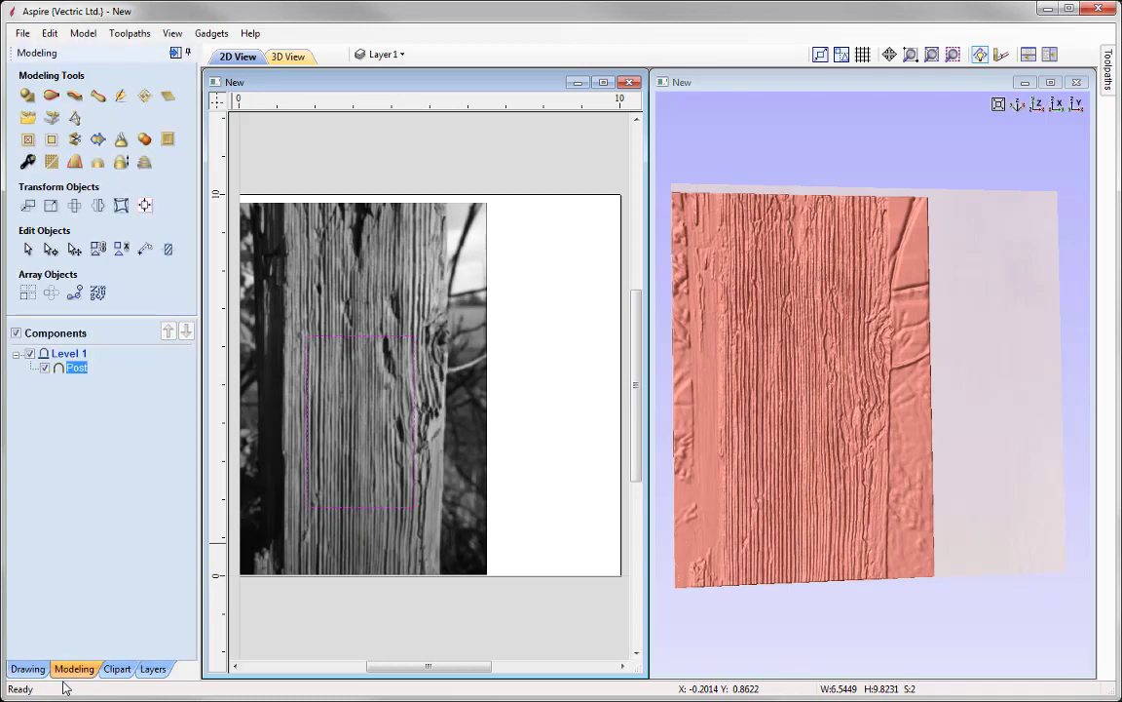
left_click(52, 141)
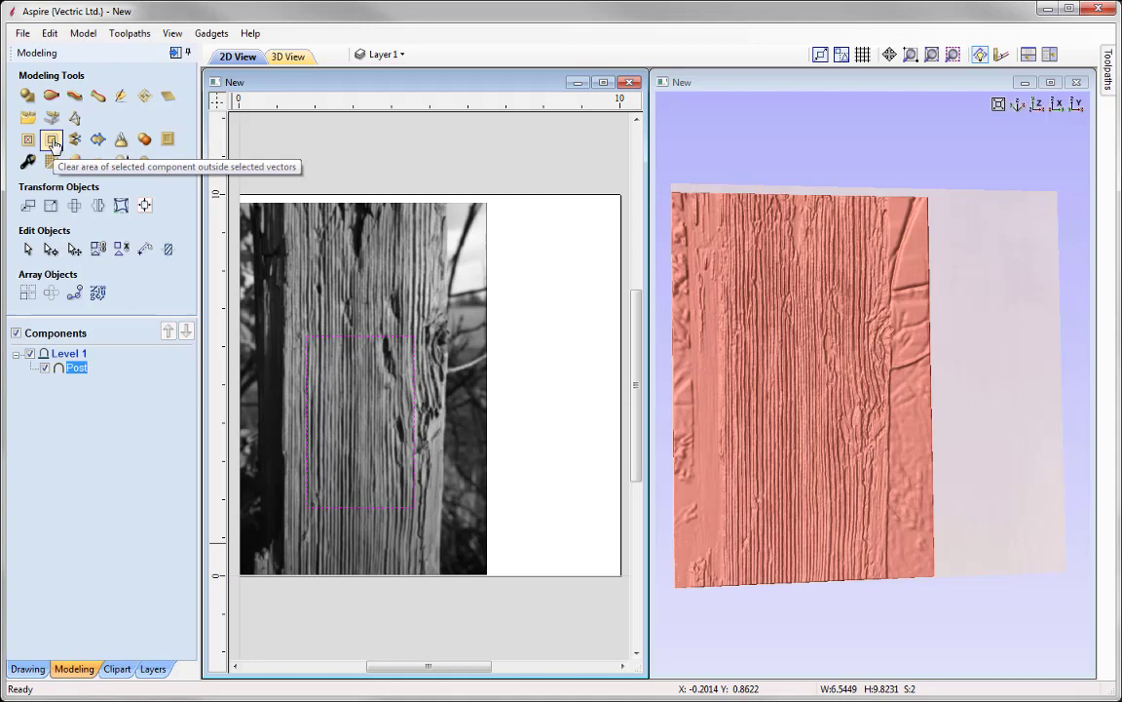
left_click(51, 141)
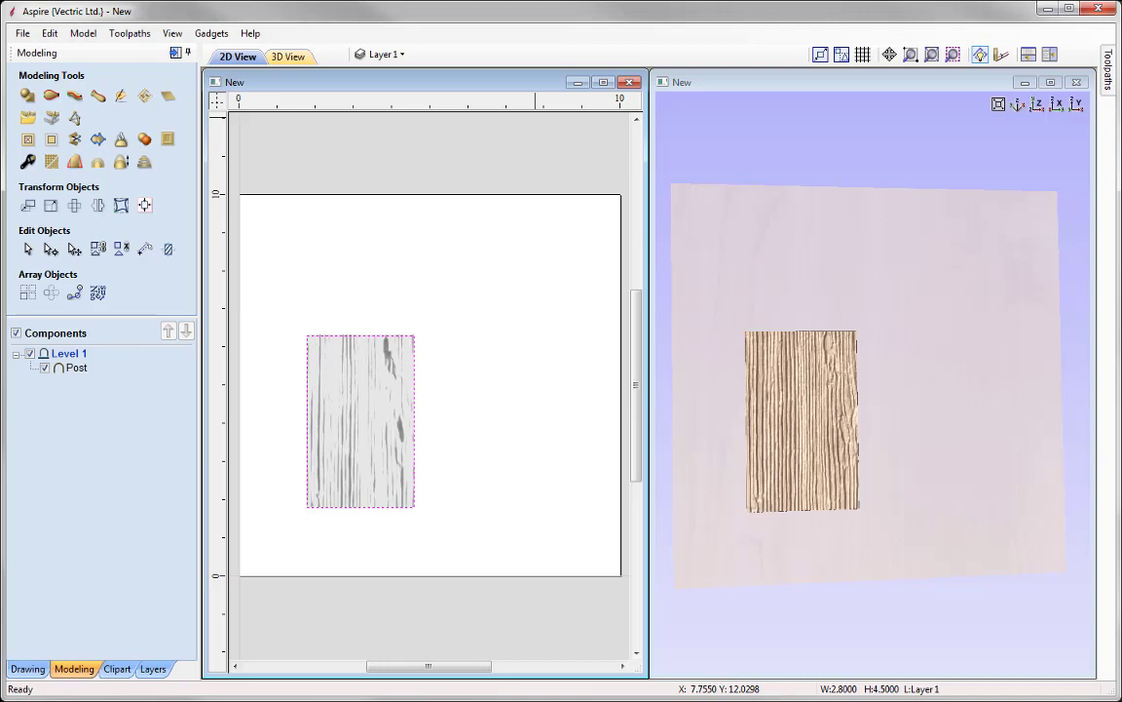
Delete the Post component together with its rectangle, and open Fleur2.crv3d without saving the current job
left_click(289, 419)
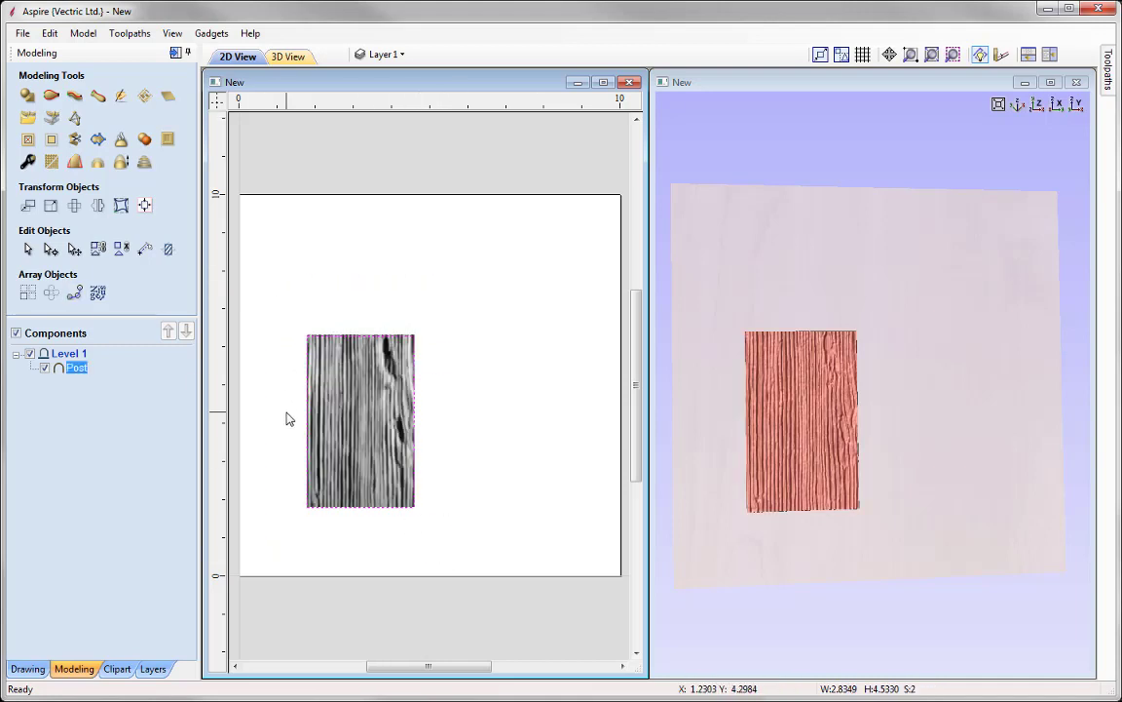
key("Delete")
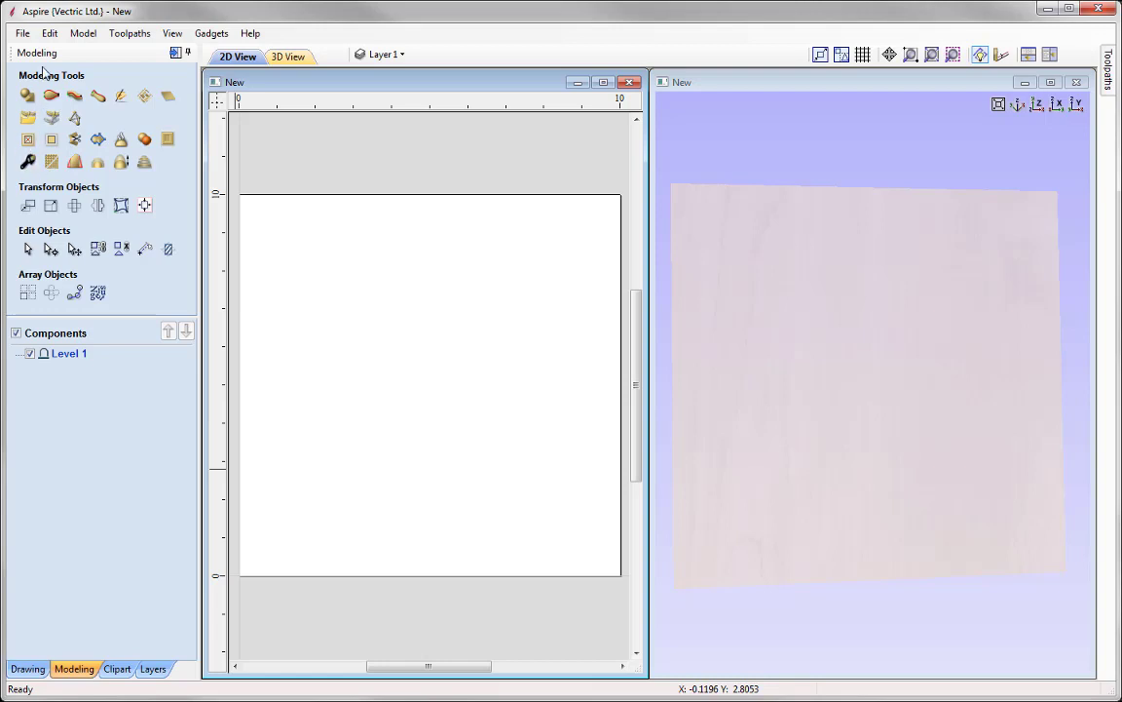
left_click(22, 33)
left_click(44, 67)
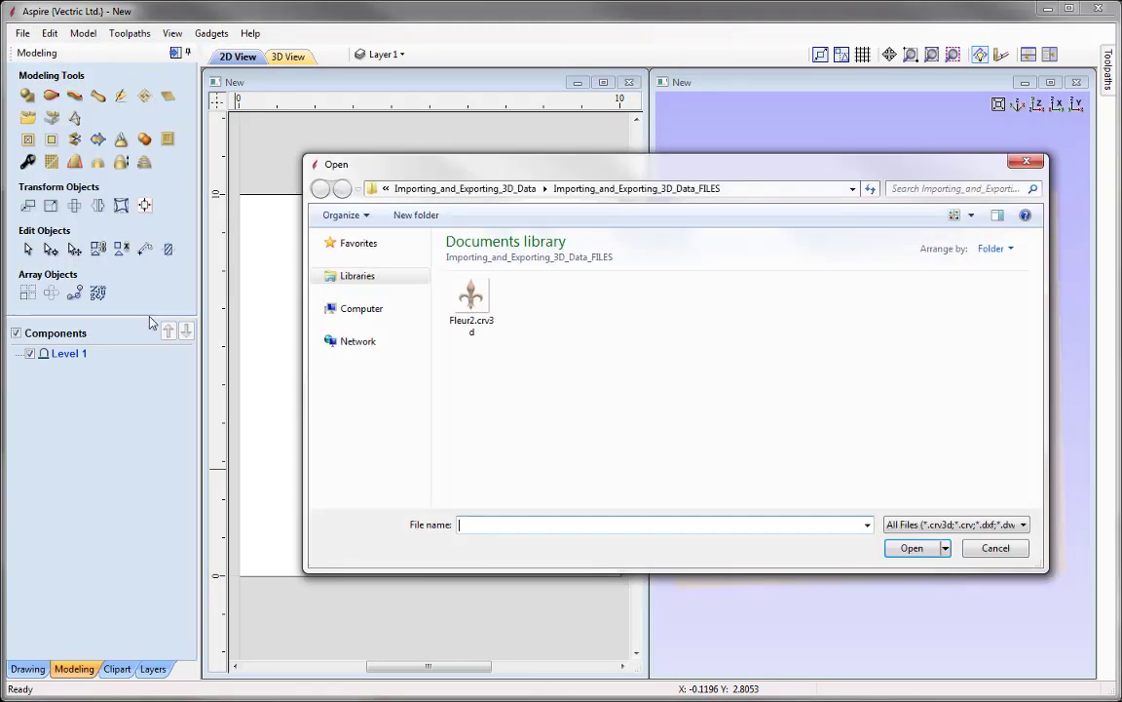
left_click(470, 300)
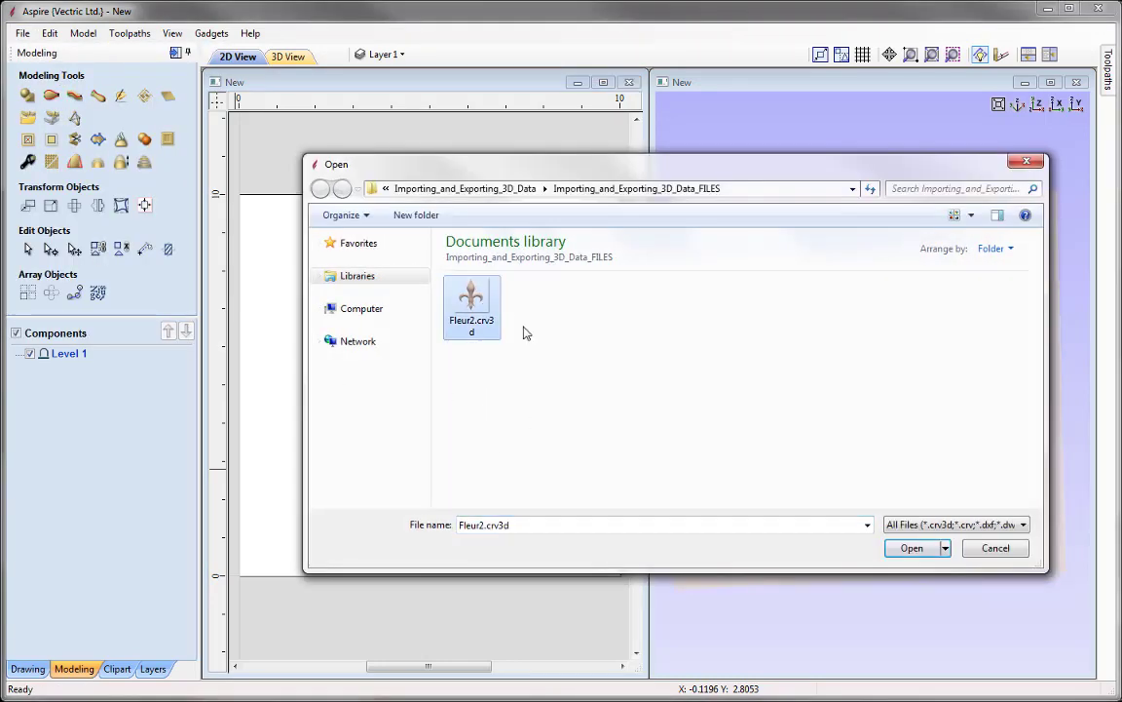
left_click(914, 548)
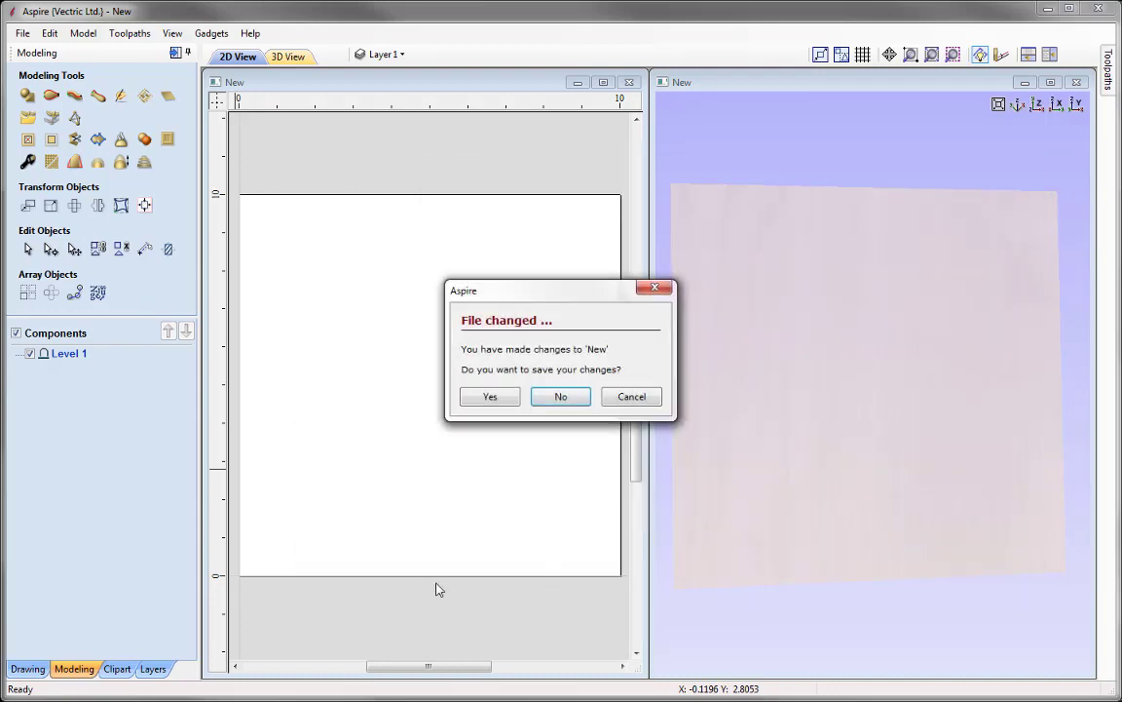
left_click(561, 395)
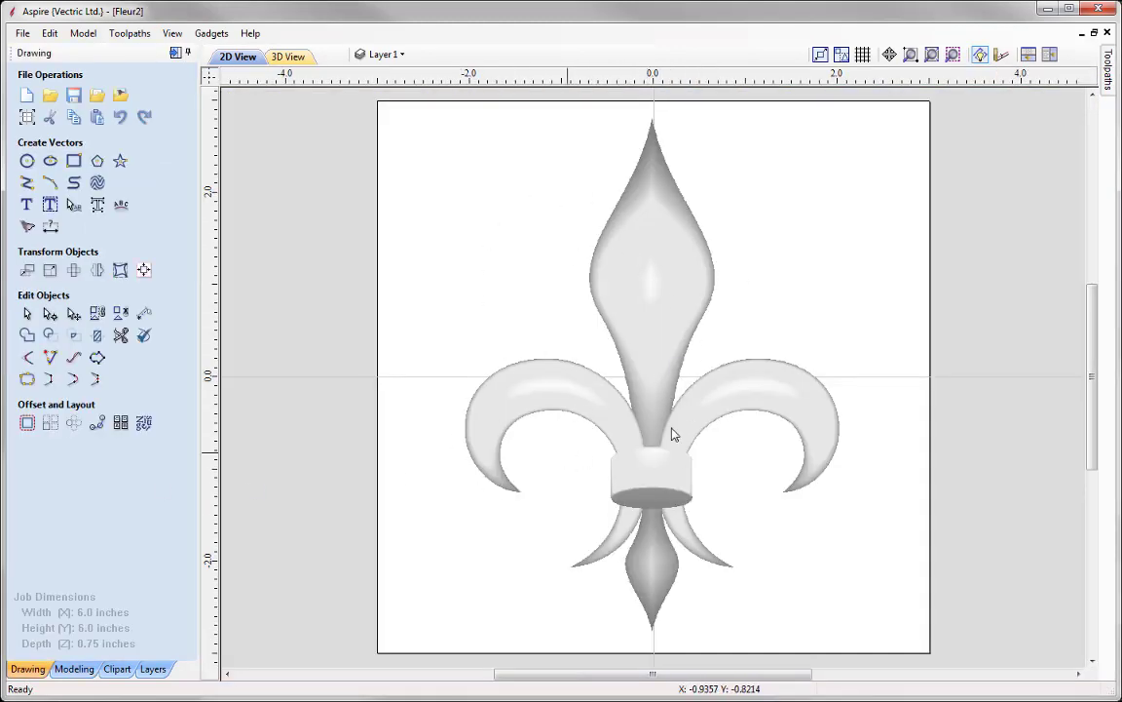
Show the fleur's 2D and 3D views side by side and examine the Center Fleur, Band, Right Fleur and Left Fleur components
left_click(953, 54)
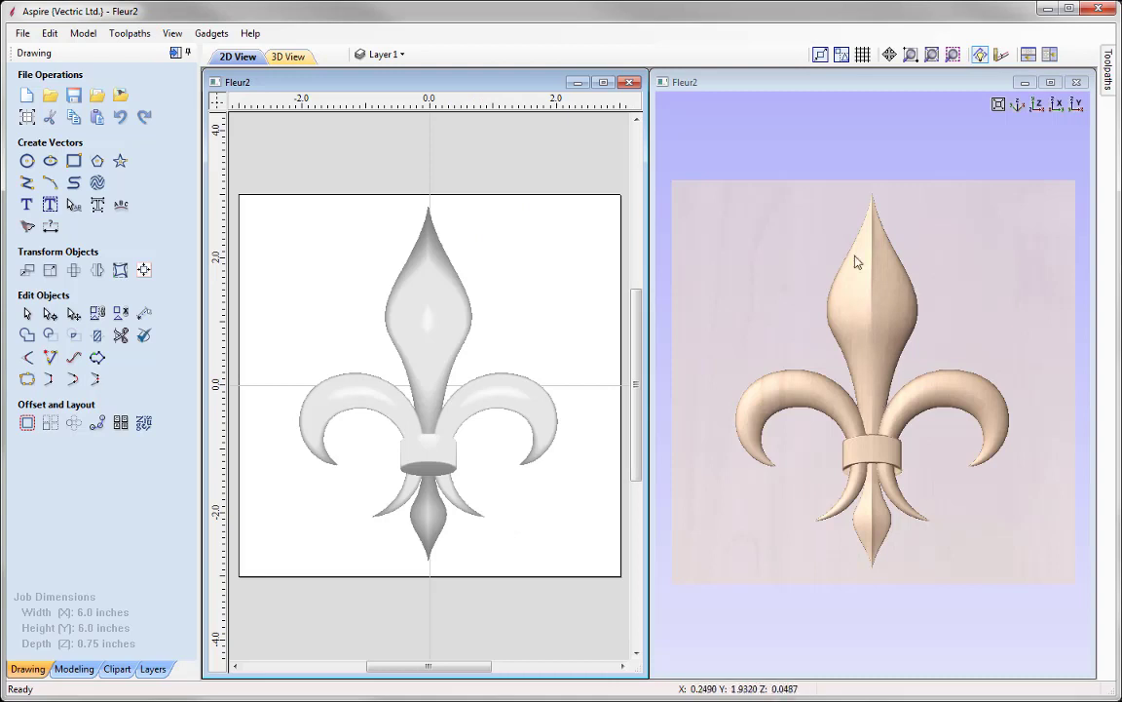
left_click(74, 668)
left_click(93, 368)
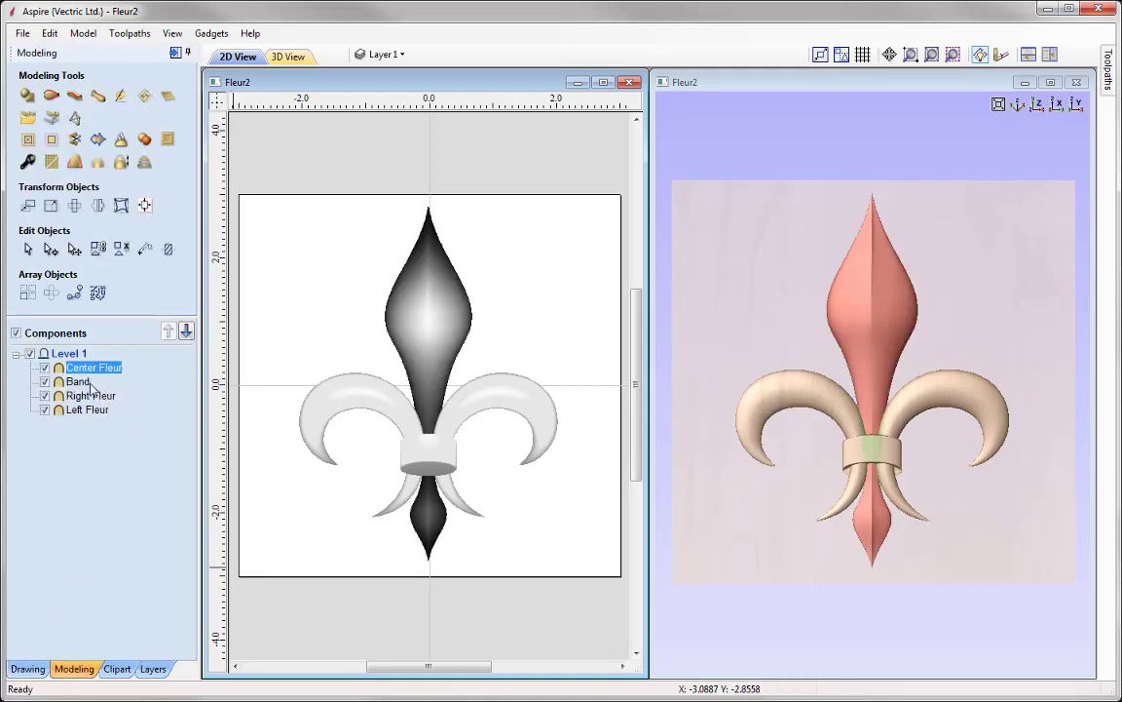
left_click(77, 381)
left_click(98, 395)
left_click(88, 409)
left_click(78, 487)
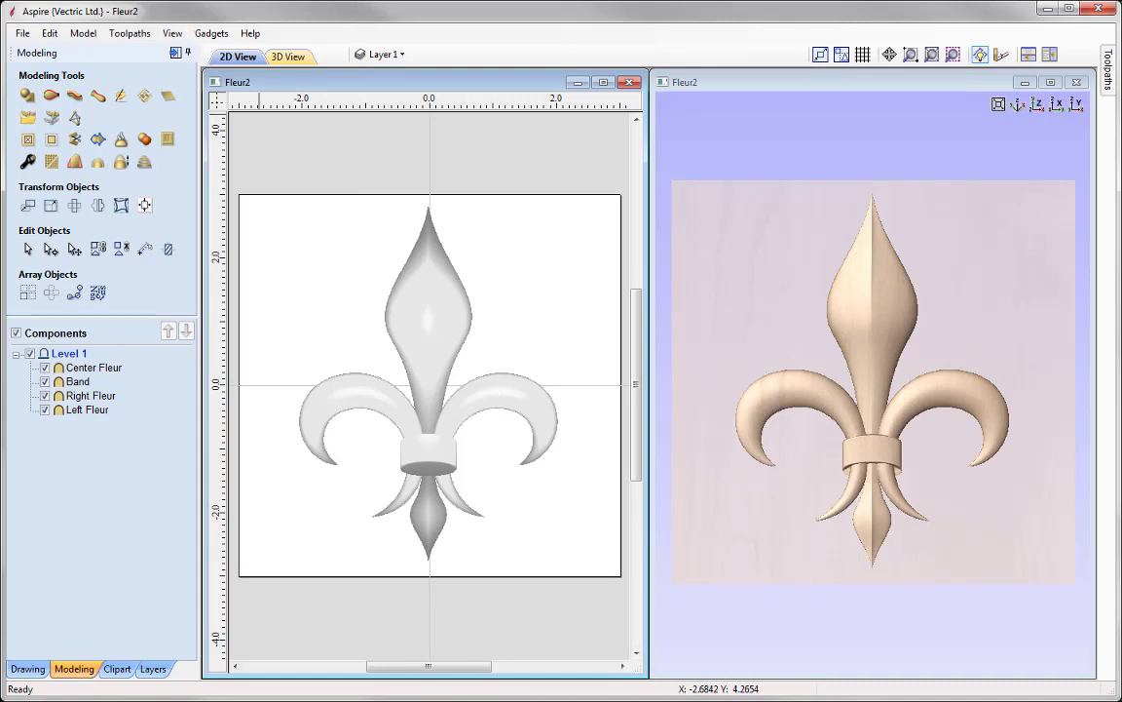
left_click(94, 367)
left_click(78, 381)
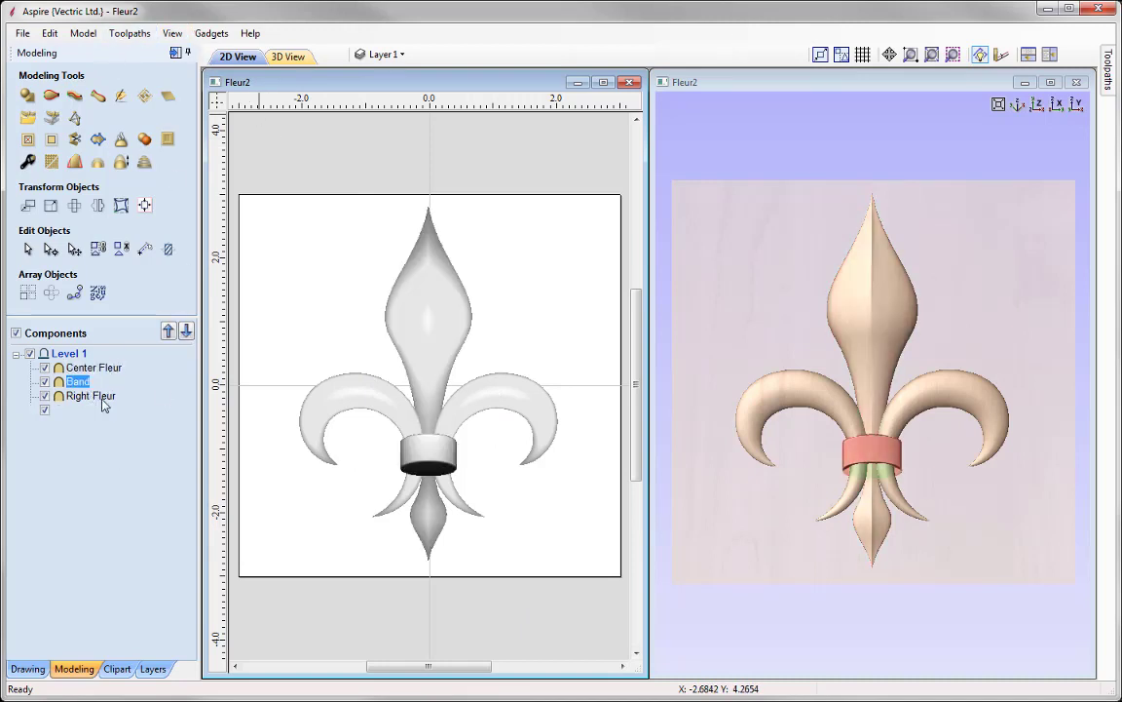
left_click(98, 396)
left_click(87, 409)
left_click(83, 463)
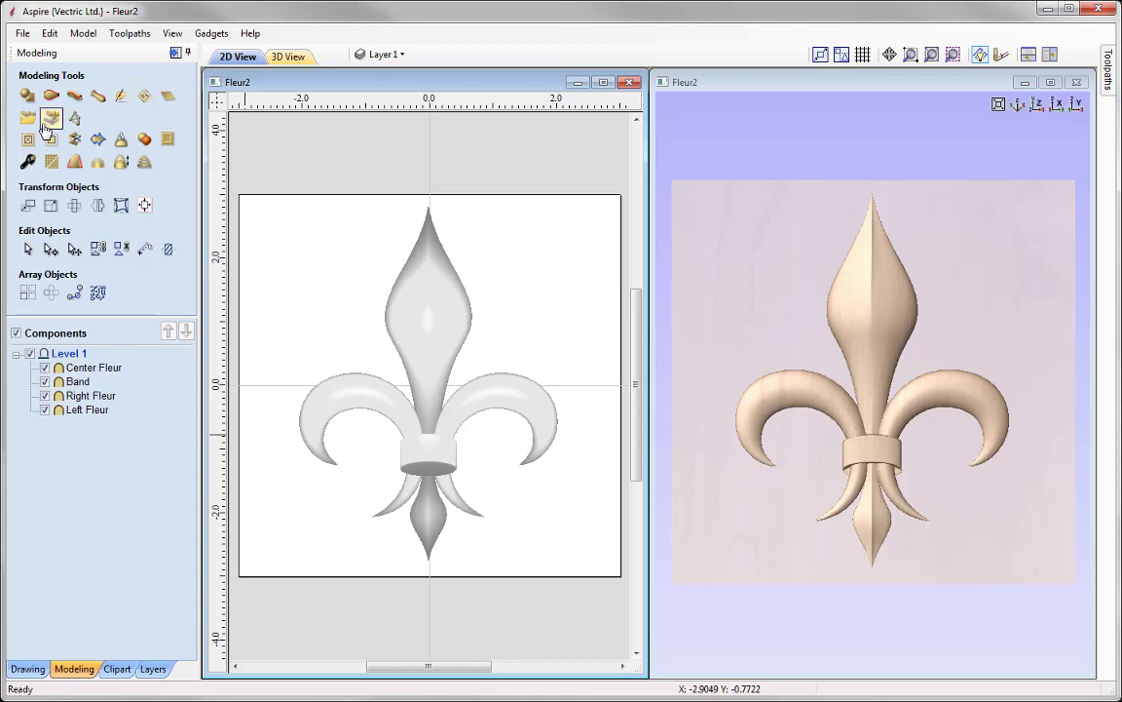
Export the Left Fleur component as 3D clipart named Left Fleur.3dClip in the Importing_and_Exporting_3D_Data_FILES folder
left_click(88, 410)
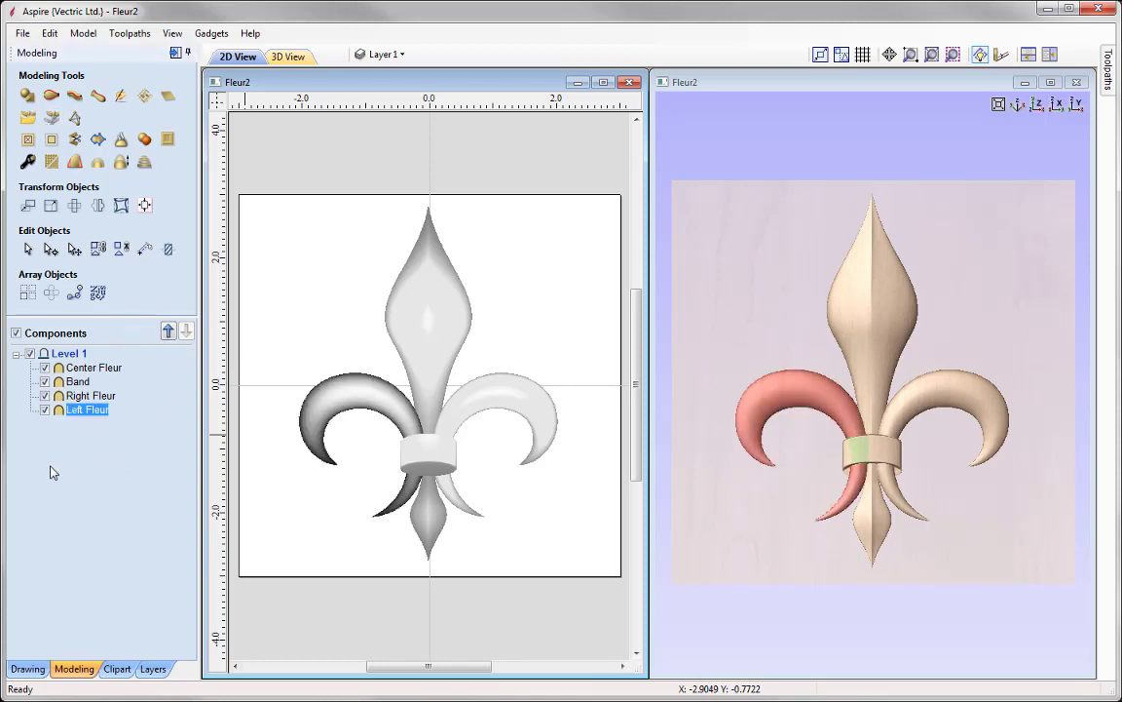
mouse_move(69, 419)
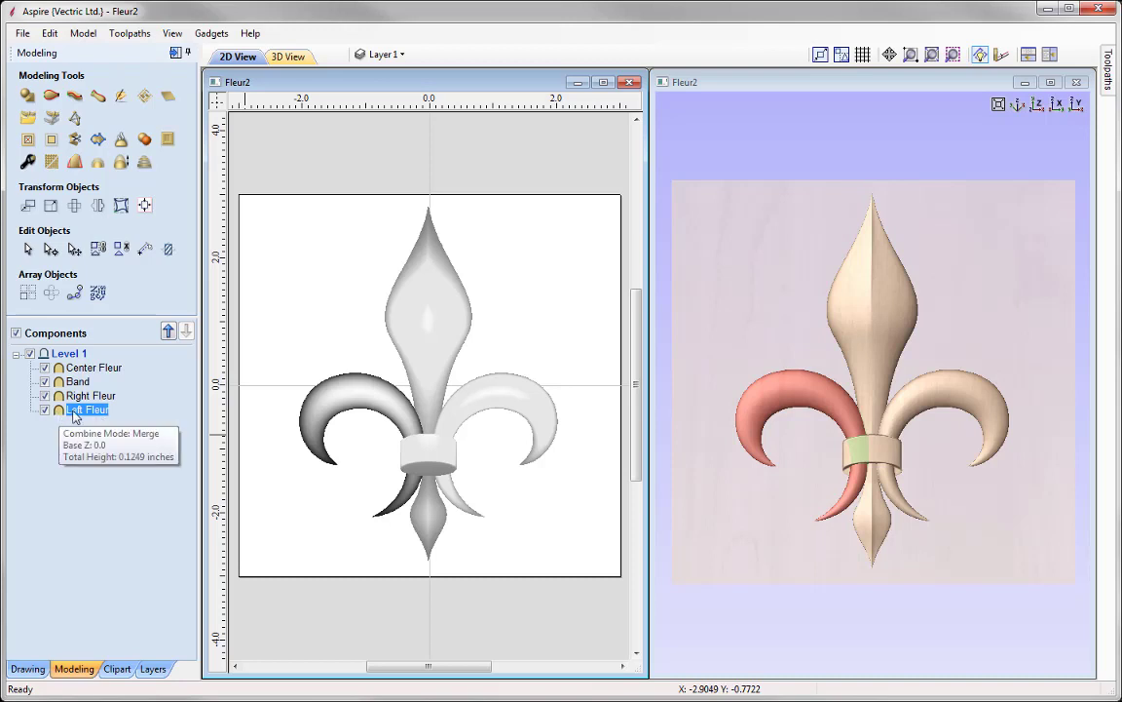
right_click(76, 417)
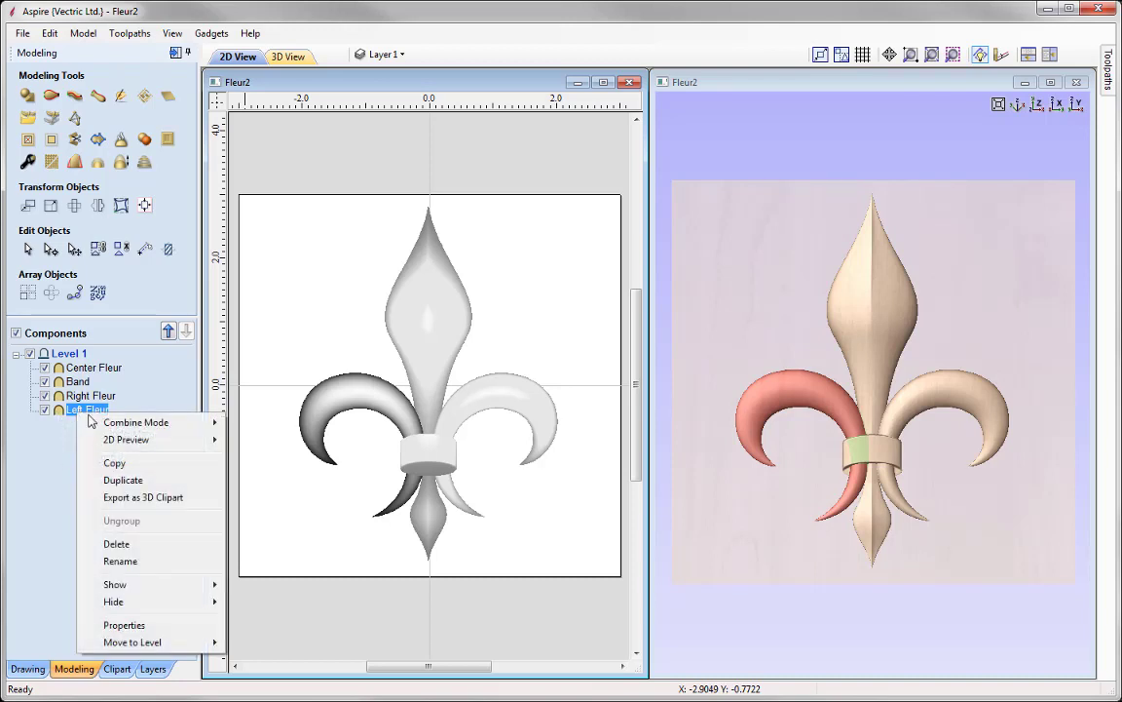
left_click(179, 502)
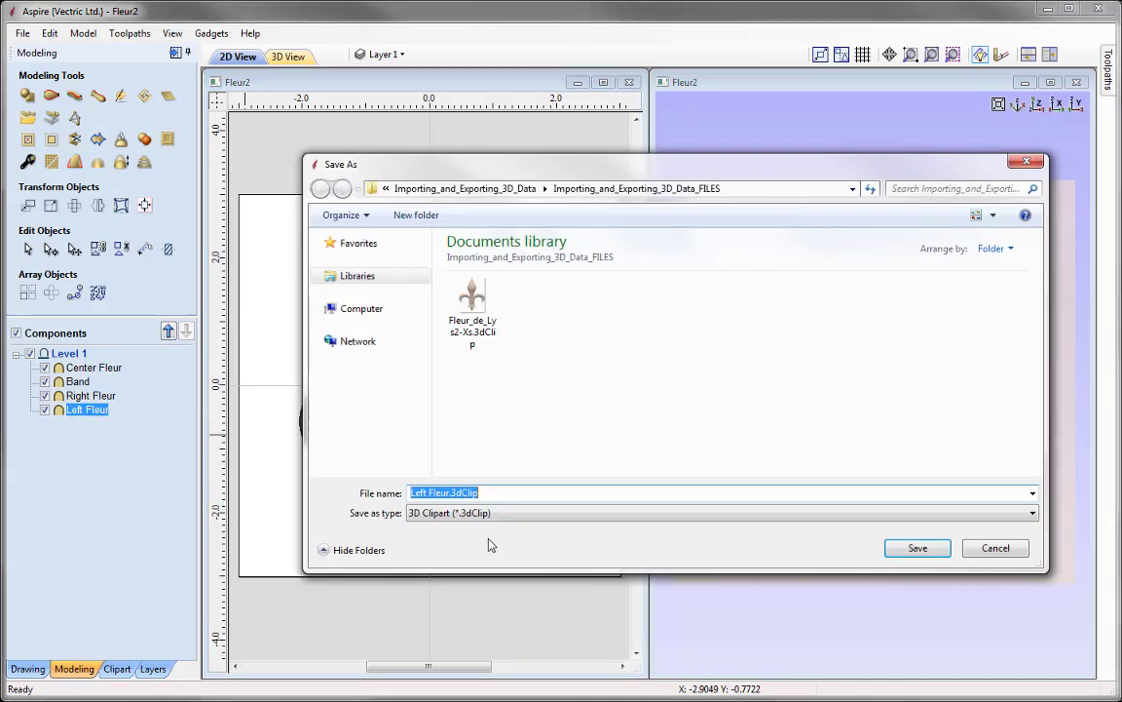
left_click(914, 547)
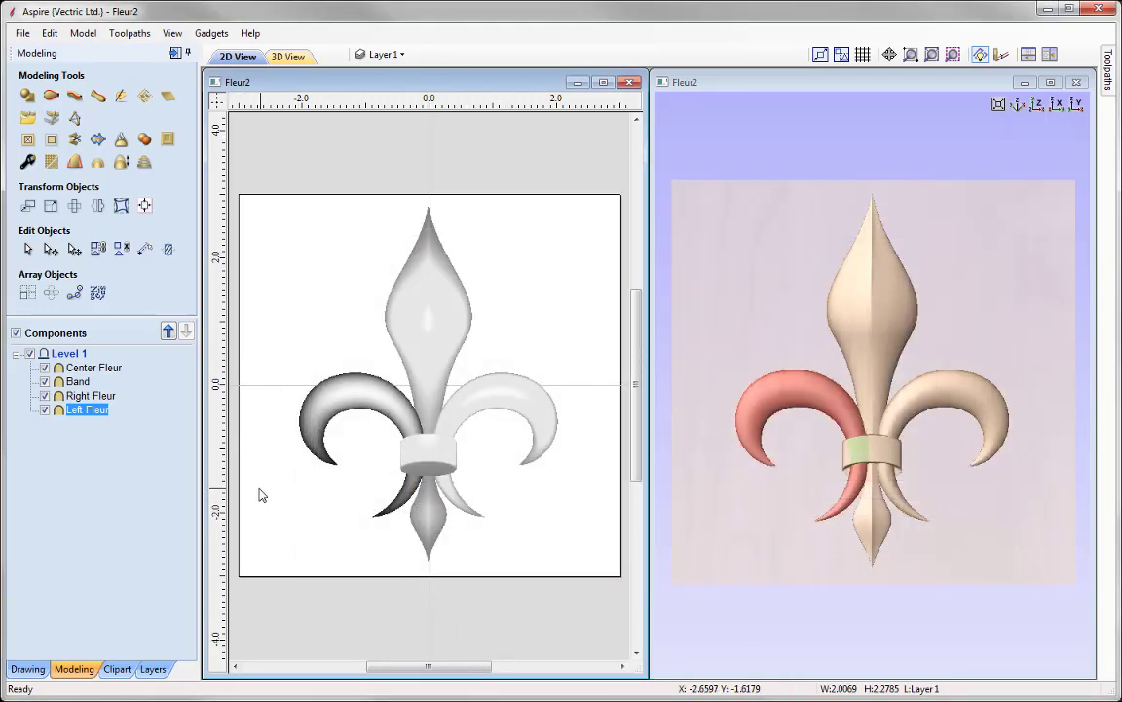
Group the Band, Right Fleur and Left Fleur components
left_click(78, 382)
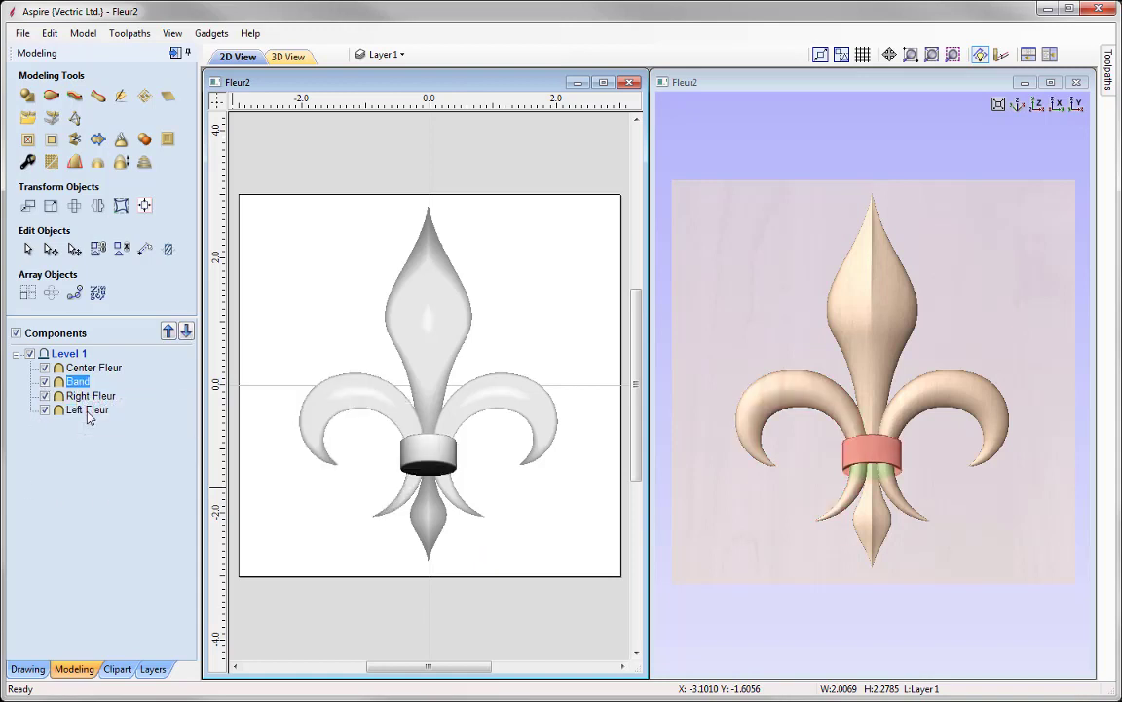
left_click(88, 410, "shift")
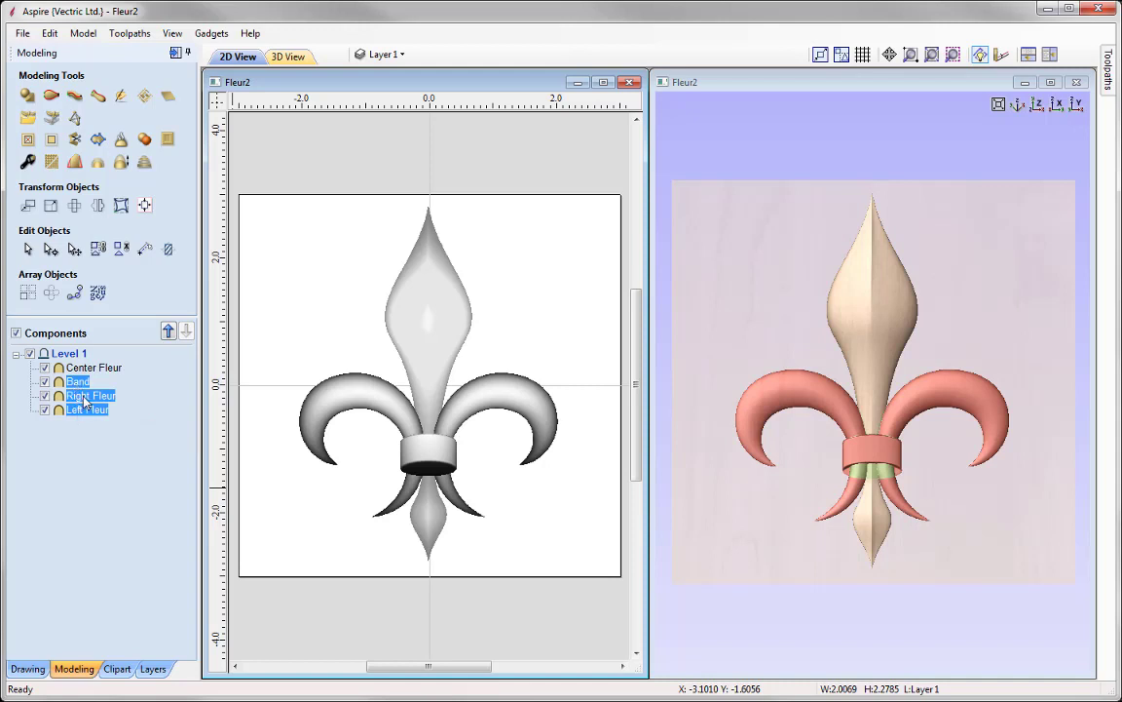
right_click(85, 401)
left_click(122, 471)
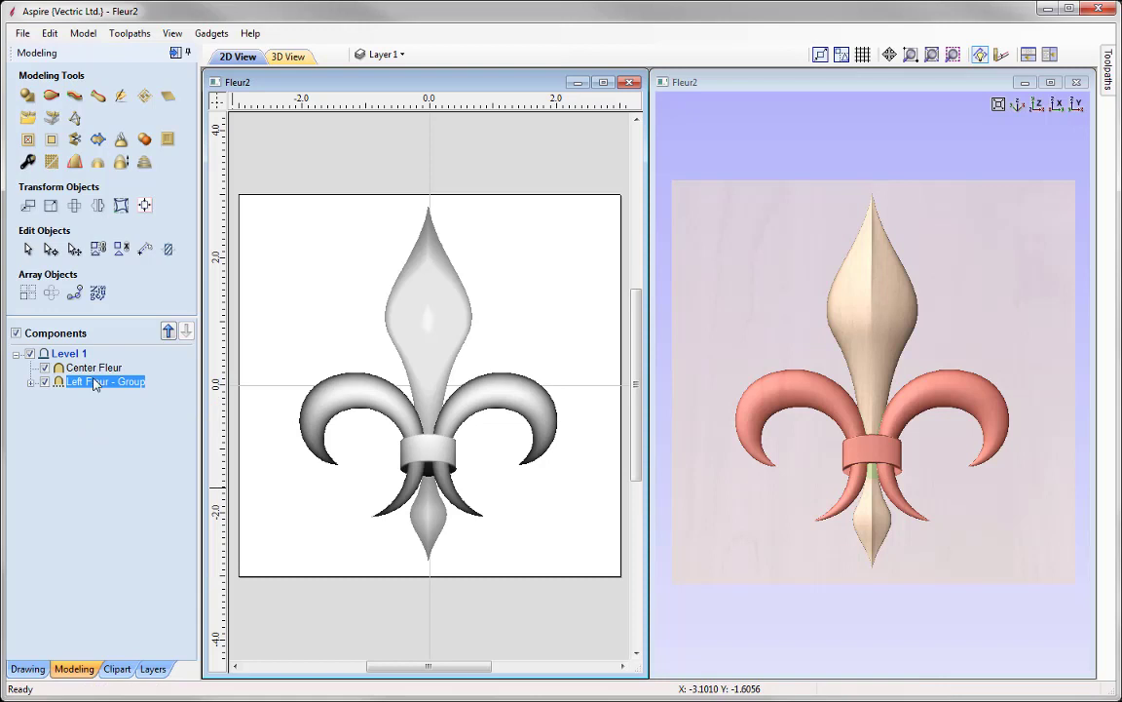
Export the group of band and side fleurs as 3D clipart named Left Fleur - Group.3dClip
mouse_move(85, 386)
right_click(90, 385)
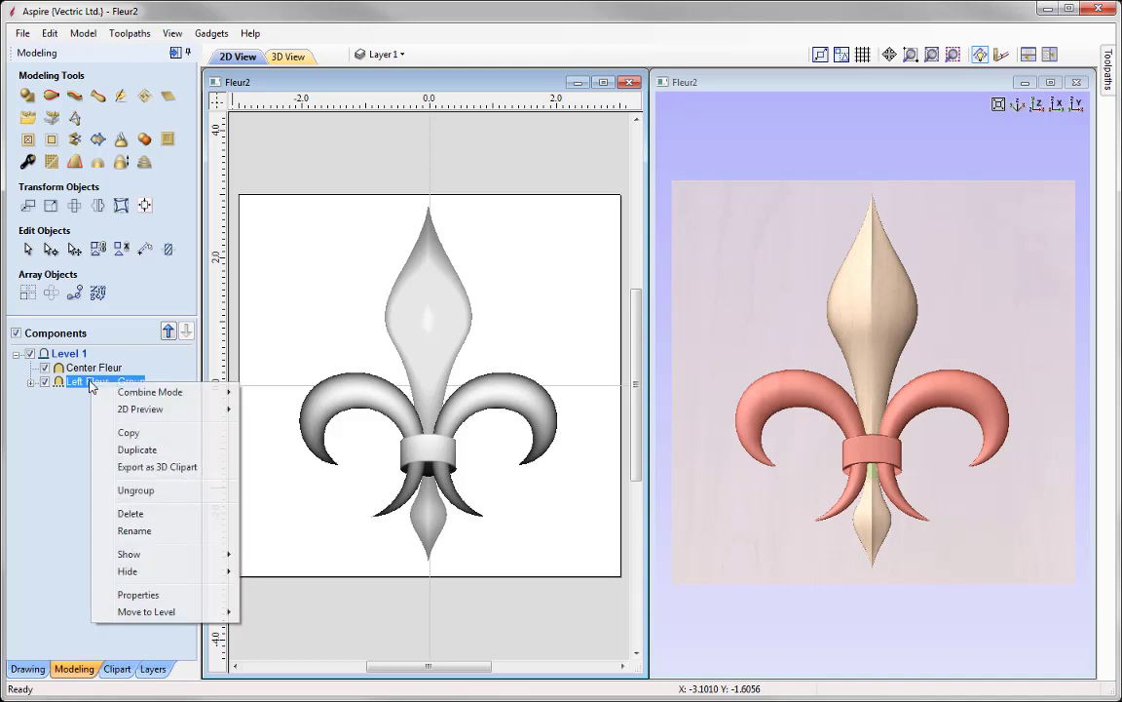
left_click(174, 468)
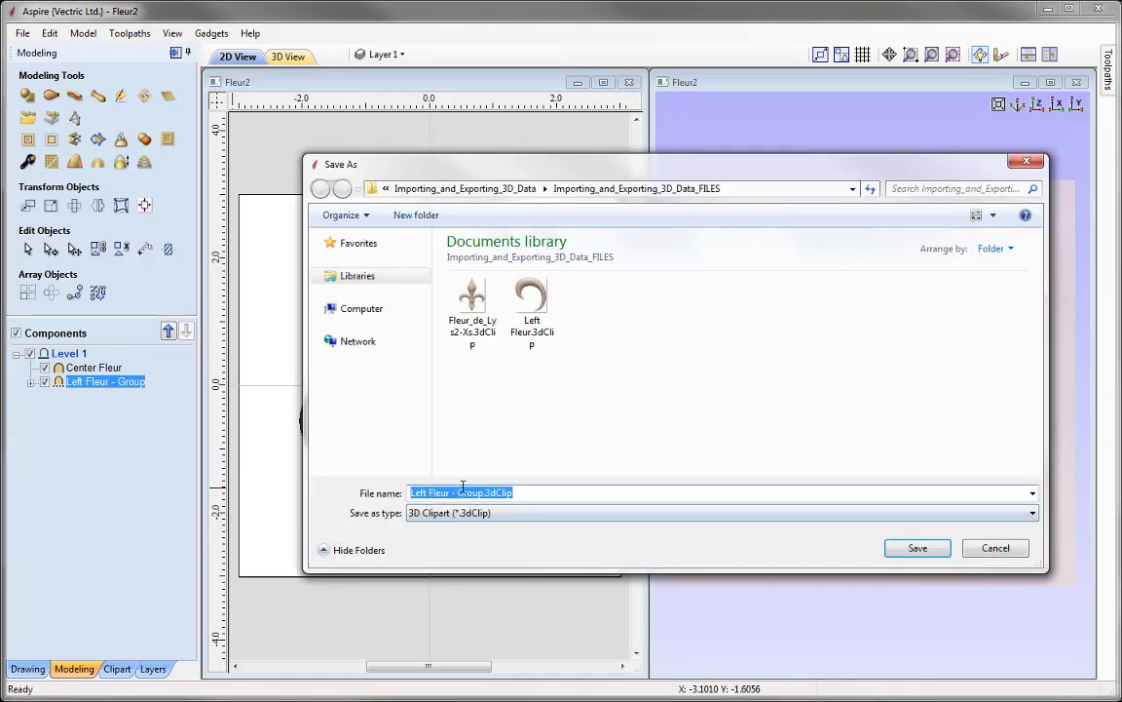
left_click(916, 549)
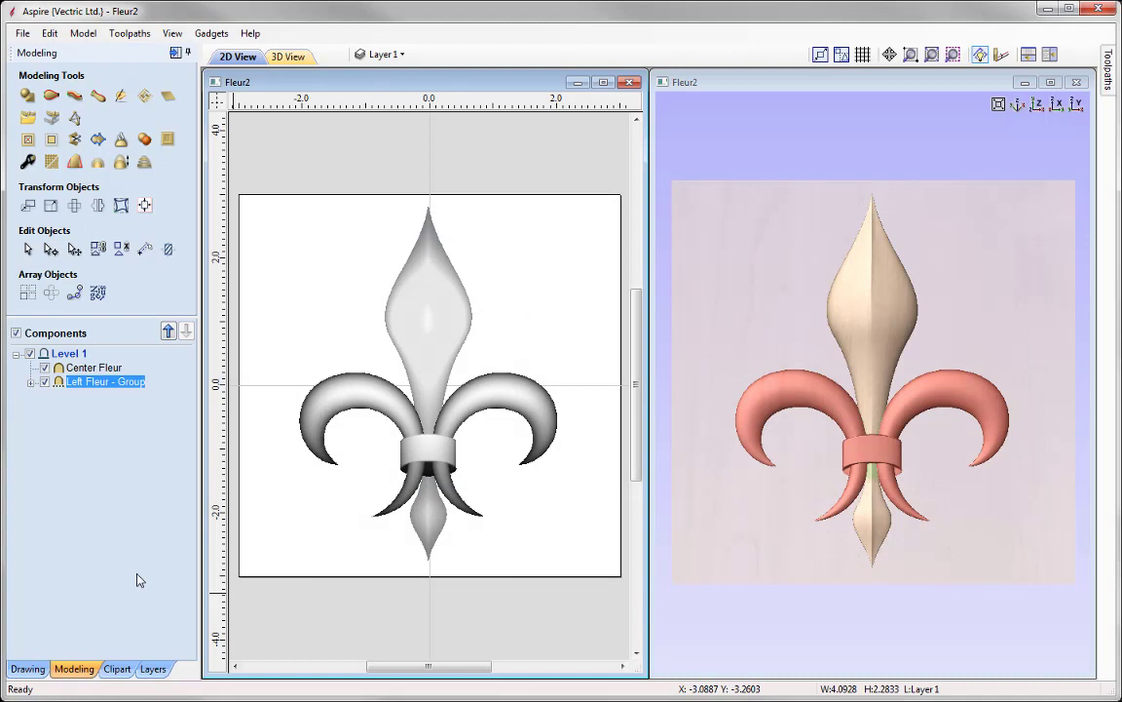
Check the components inside the Left Fleur group and ungroup them
left_click(31, 381)
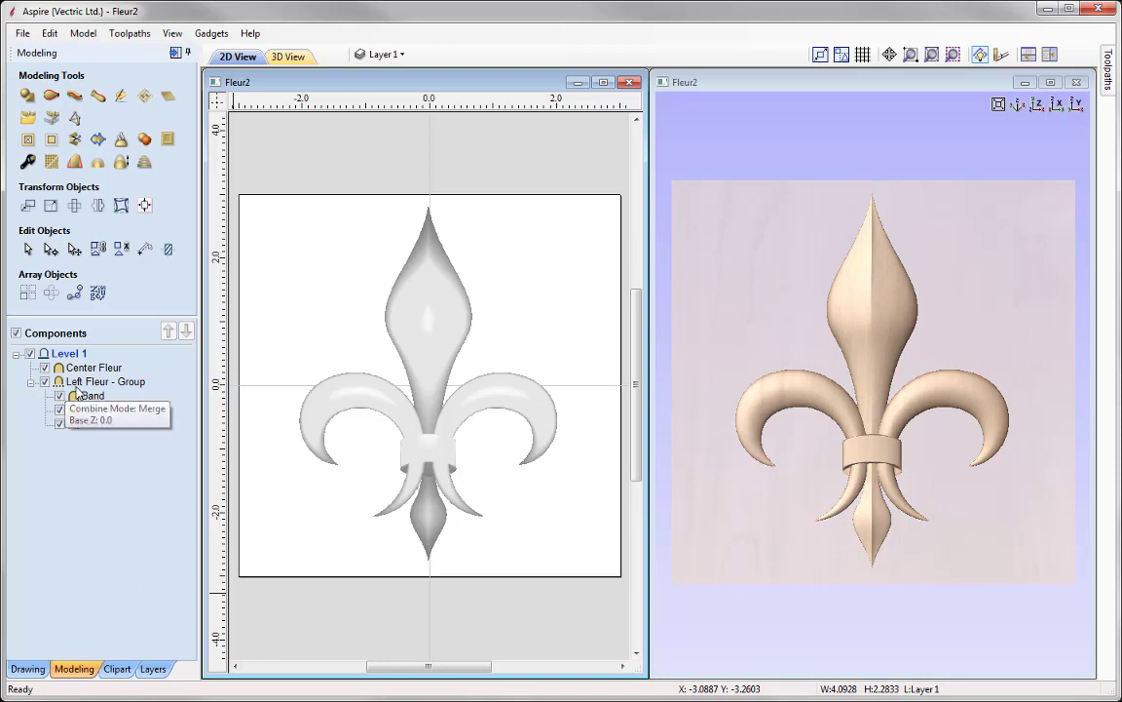
left_click(76, 421)
left_click(88, 382)
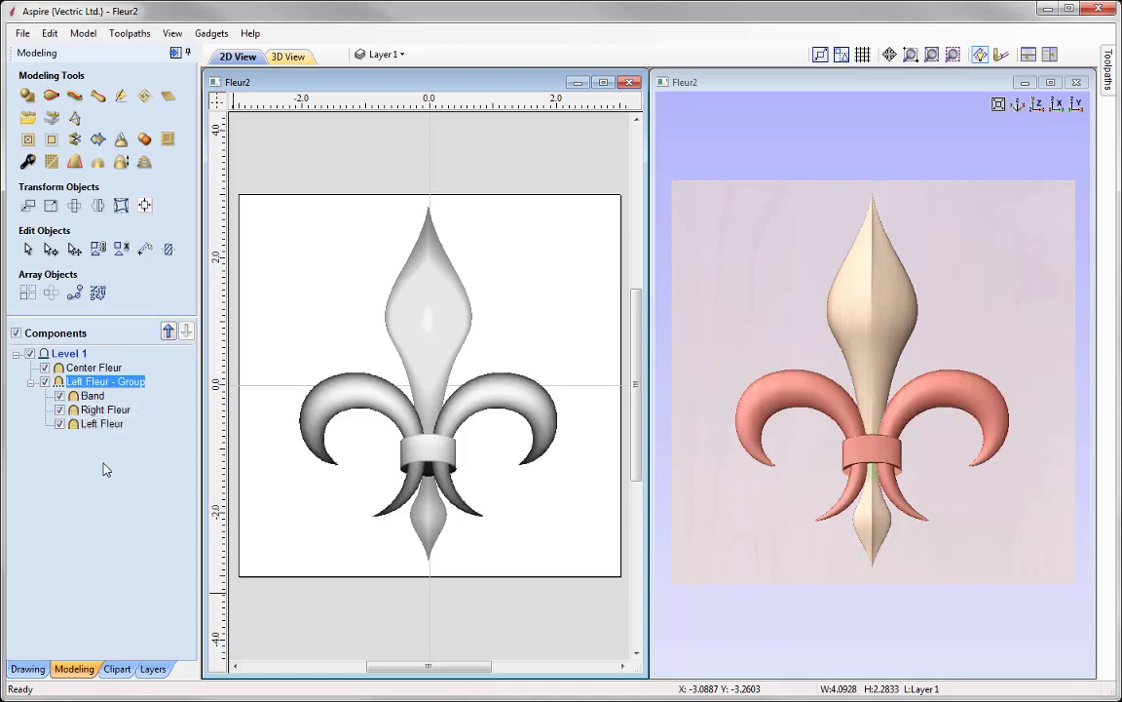
right_click(87, 386)
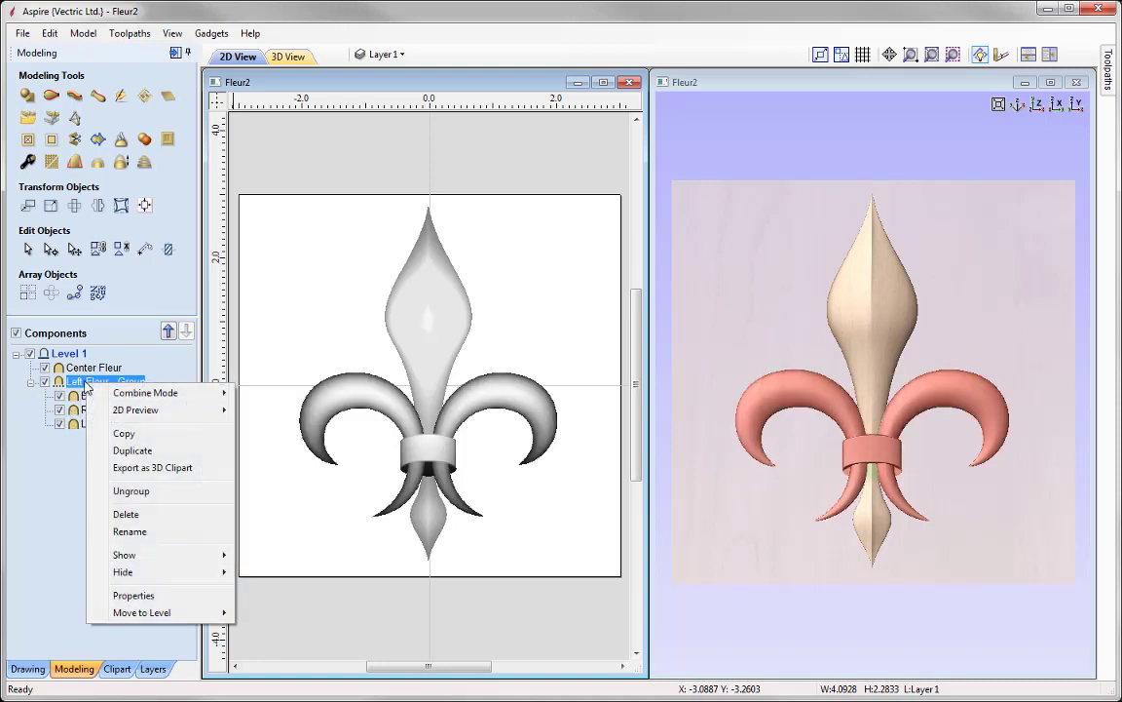
left_click(132, 491)
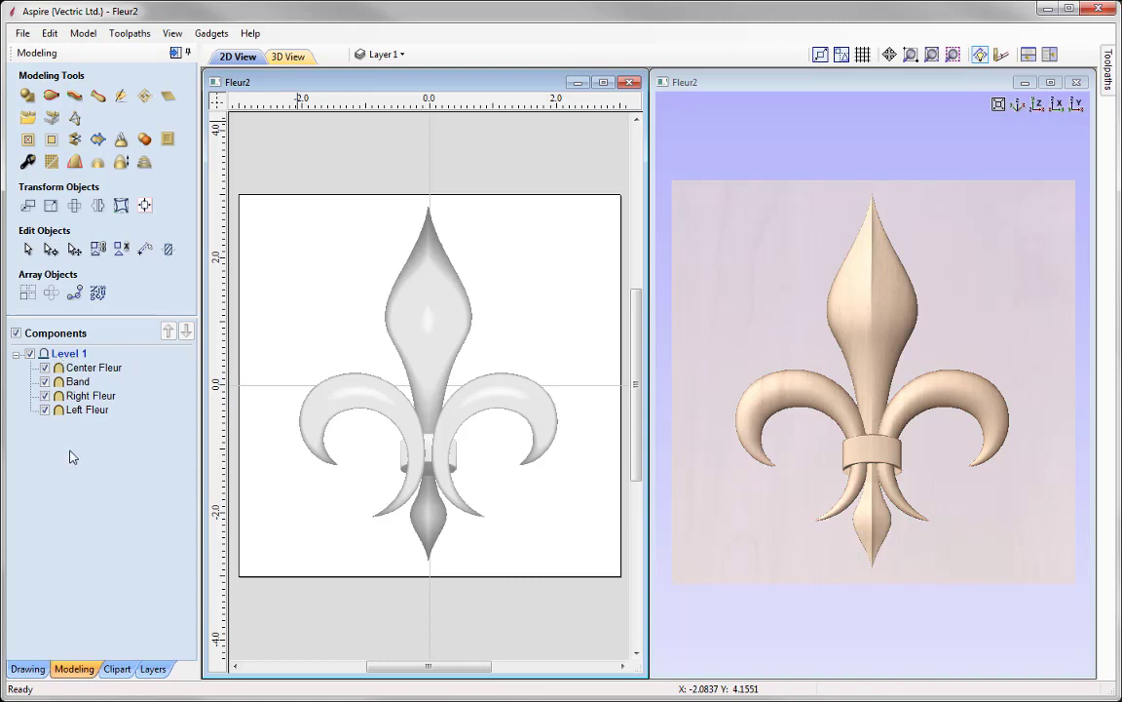
Export all of Level 1 as 3D clipart named Level 1.3dClip
right_click(67, 356)
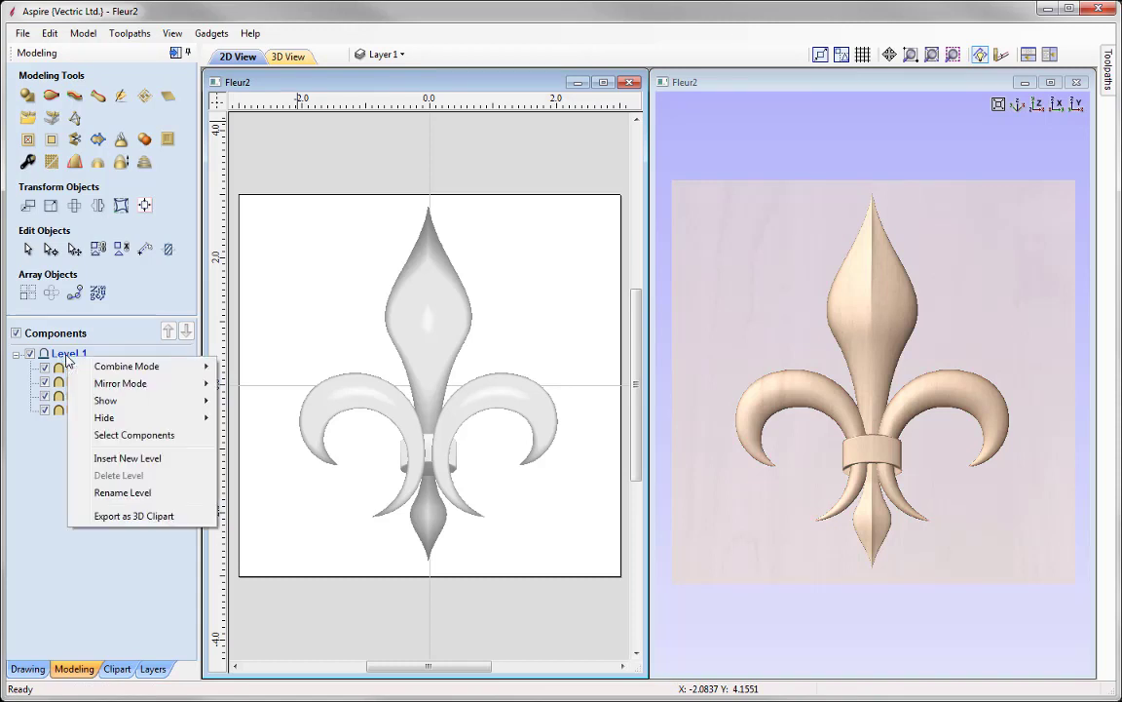
left_click(156, 517)
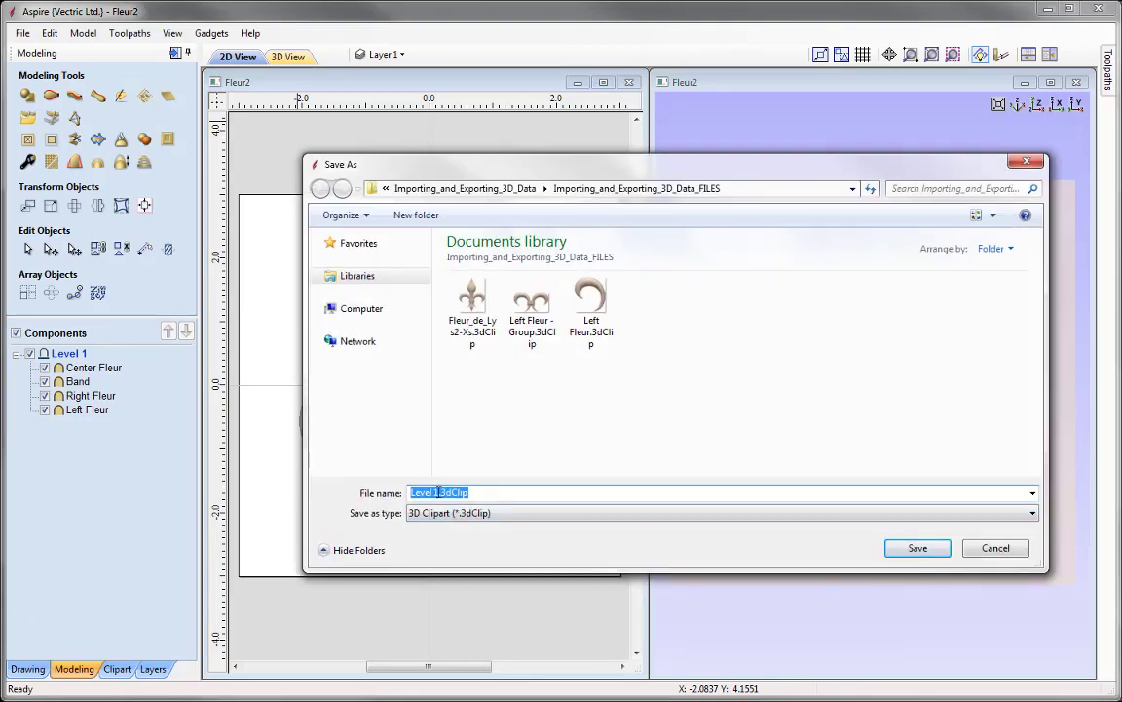
left_click(918, 547)
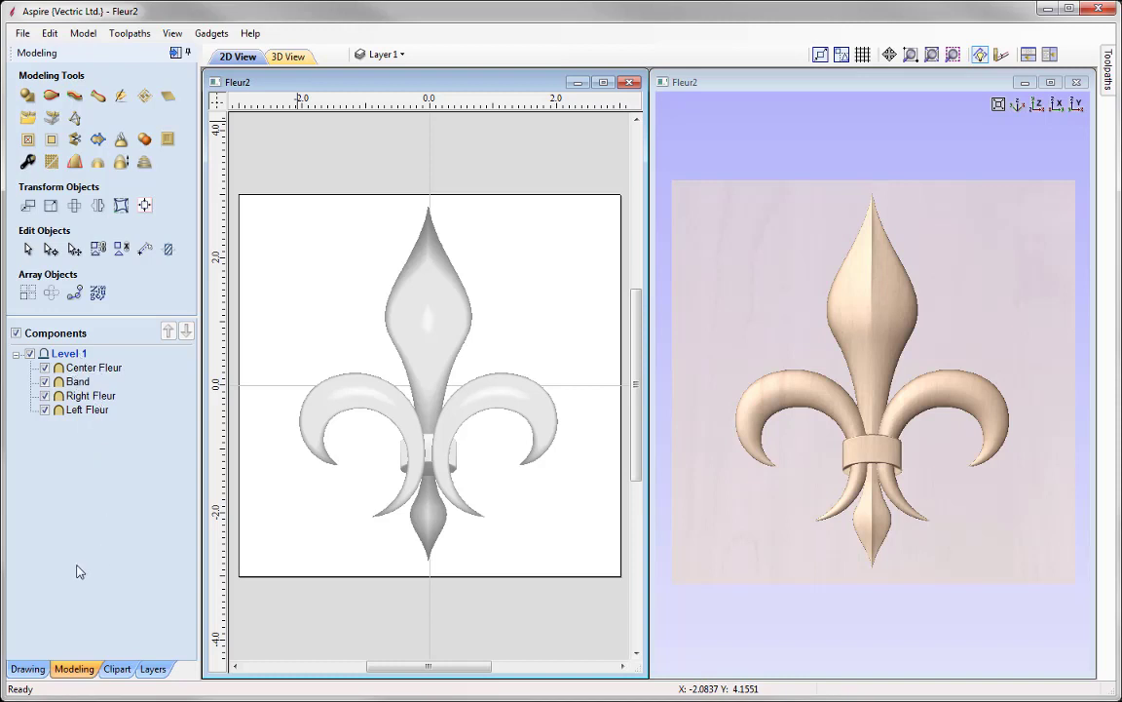
Export the complete model as 3D clipart named Fleur2.3dClip
left_click(84, 37)
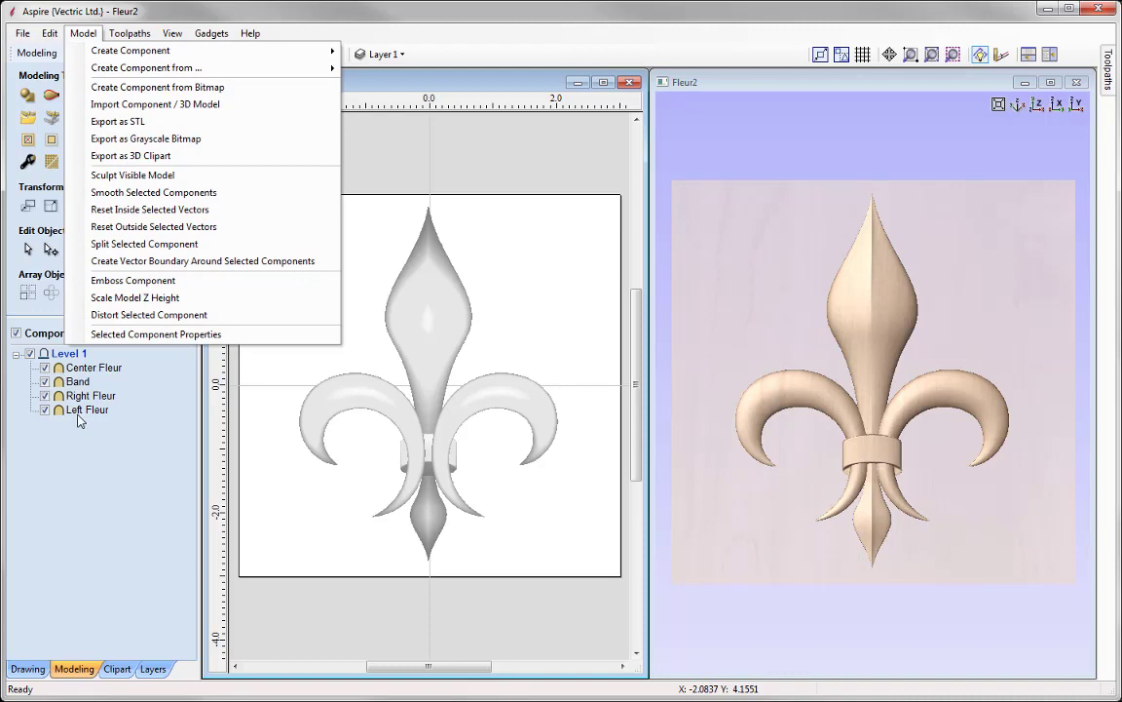
left_click(151, 158)
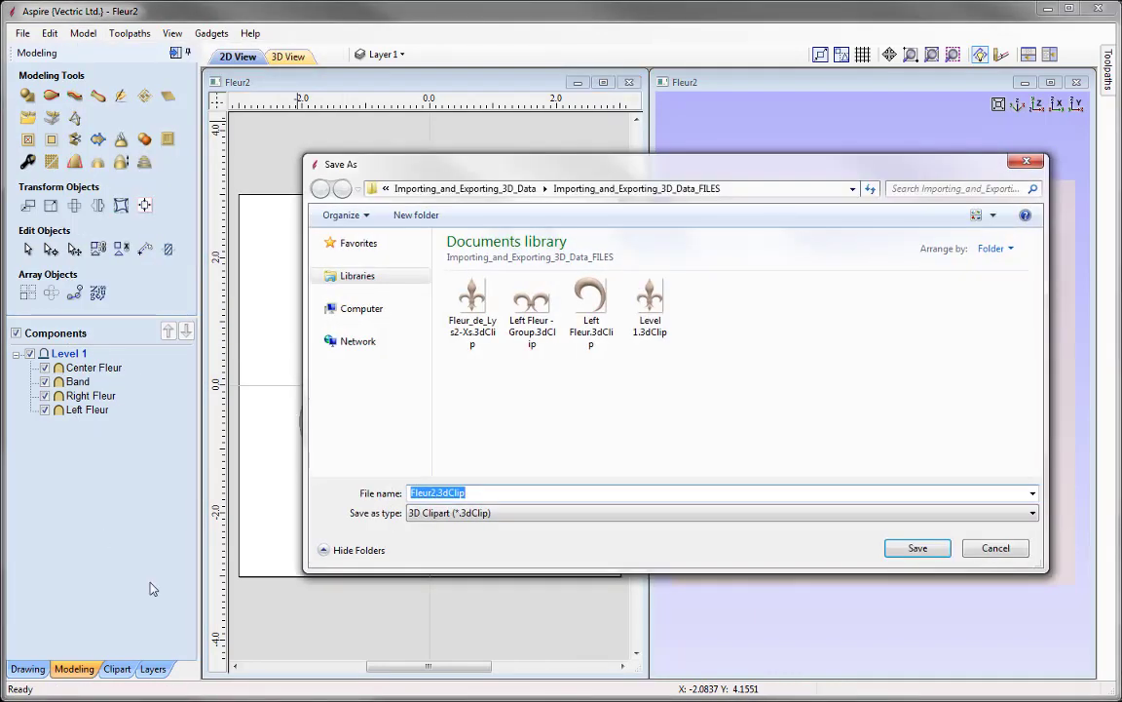
left_click(915, 551)
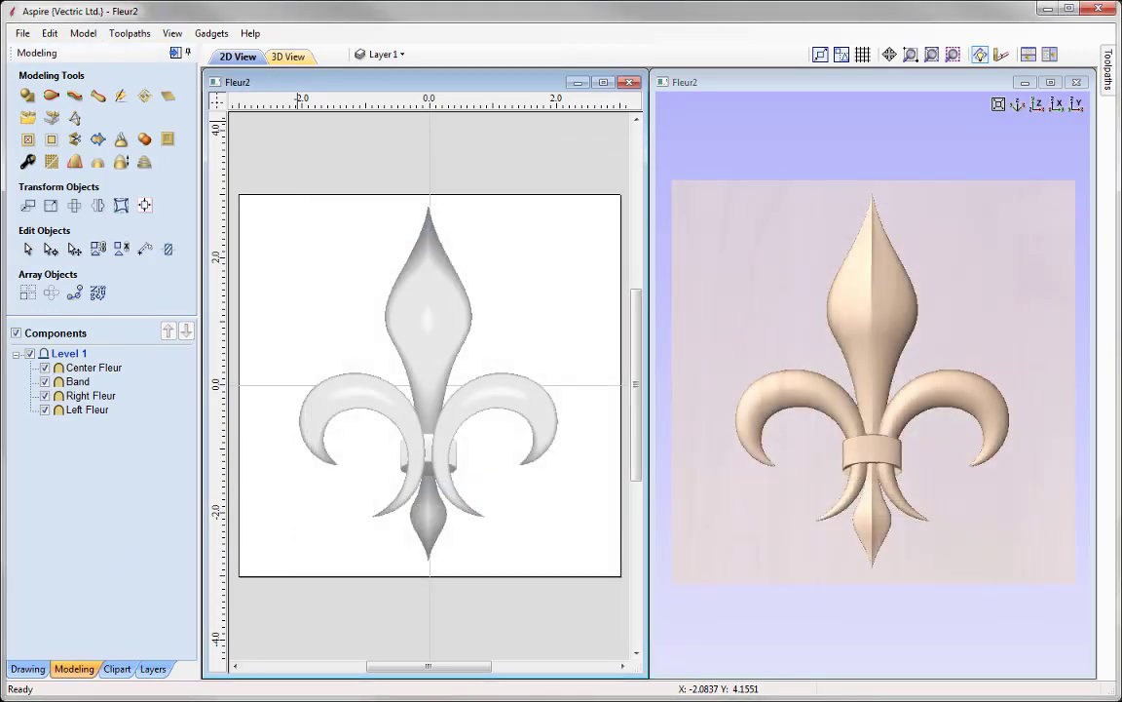
Browse the local clipart files to the Importing_and_Exporting_3D_Data_FILES folder and view the exported clipart
left_click(115, 668)
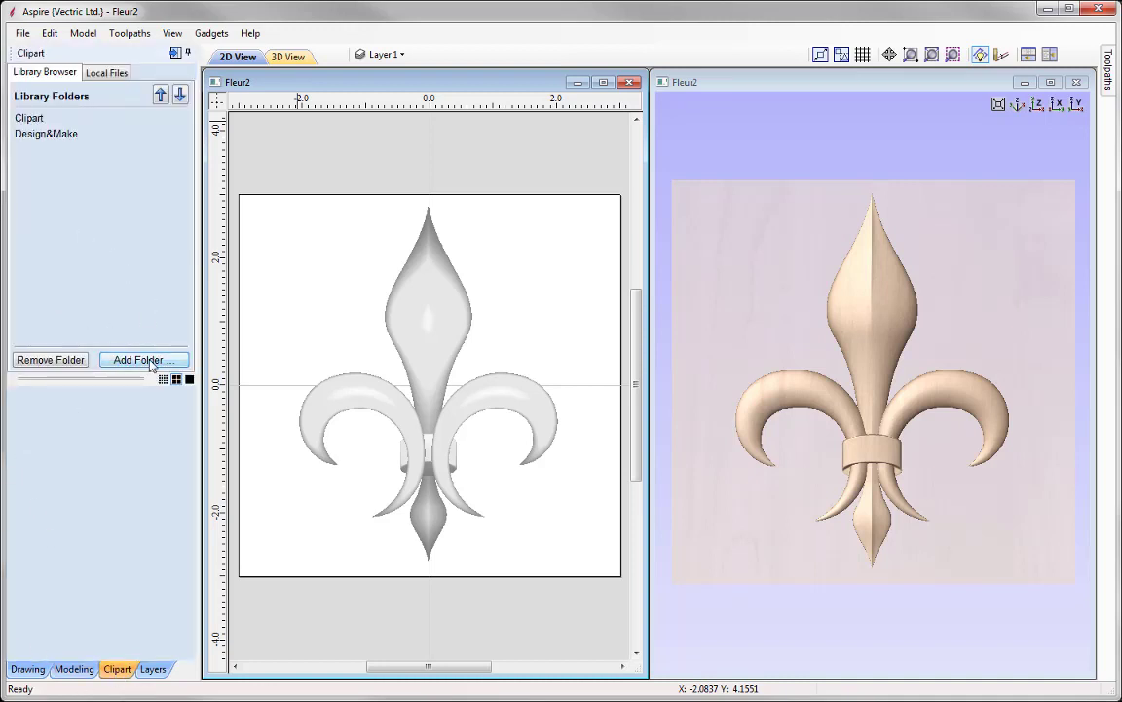
left_click(100, 73)
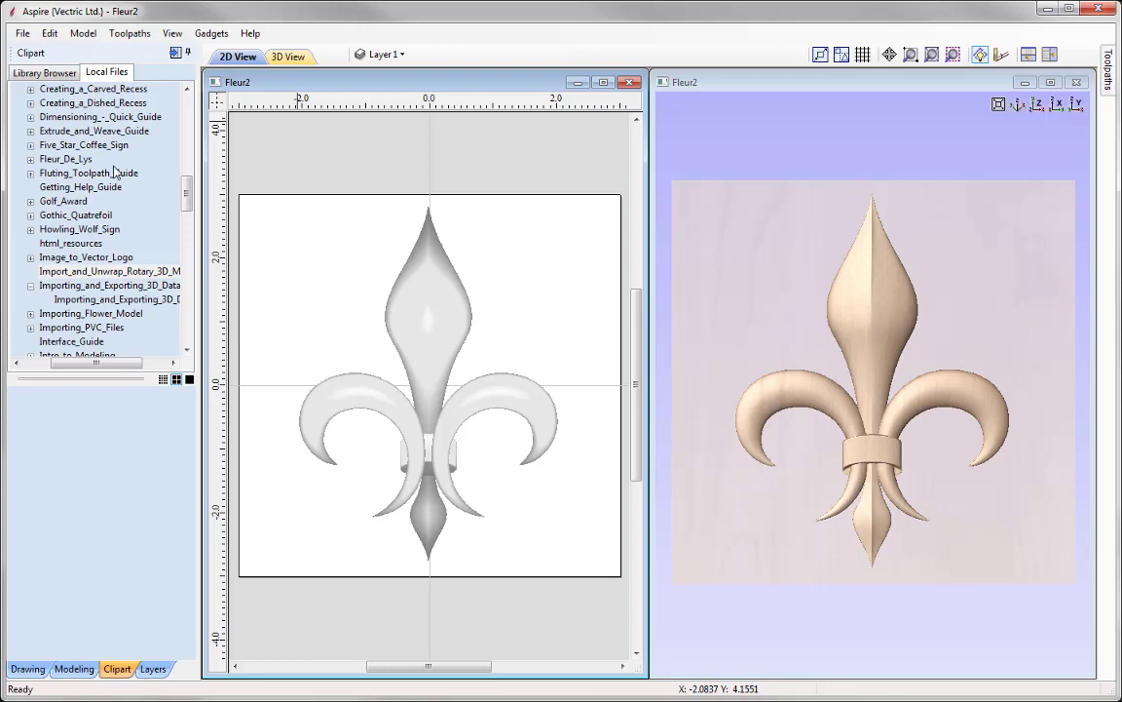
left_click(76, 302)
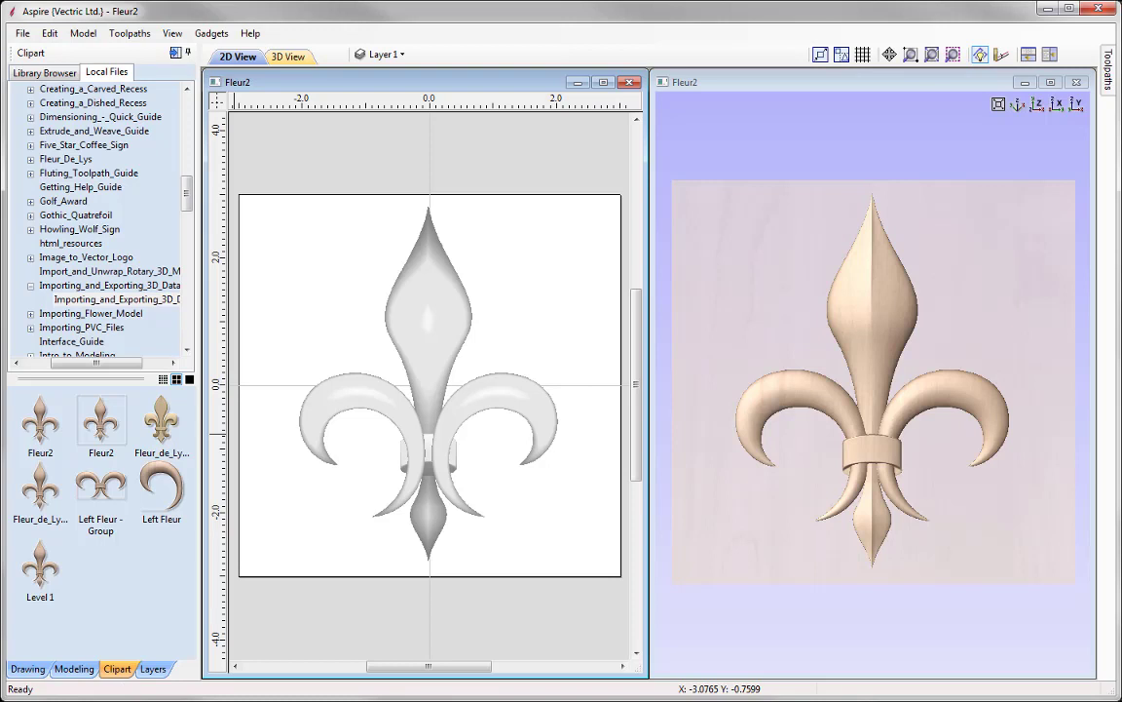
Start an STL export of the model and triangulate it with an approximation tolerance of 0.001 inches
left_click(76, 668)
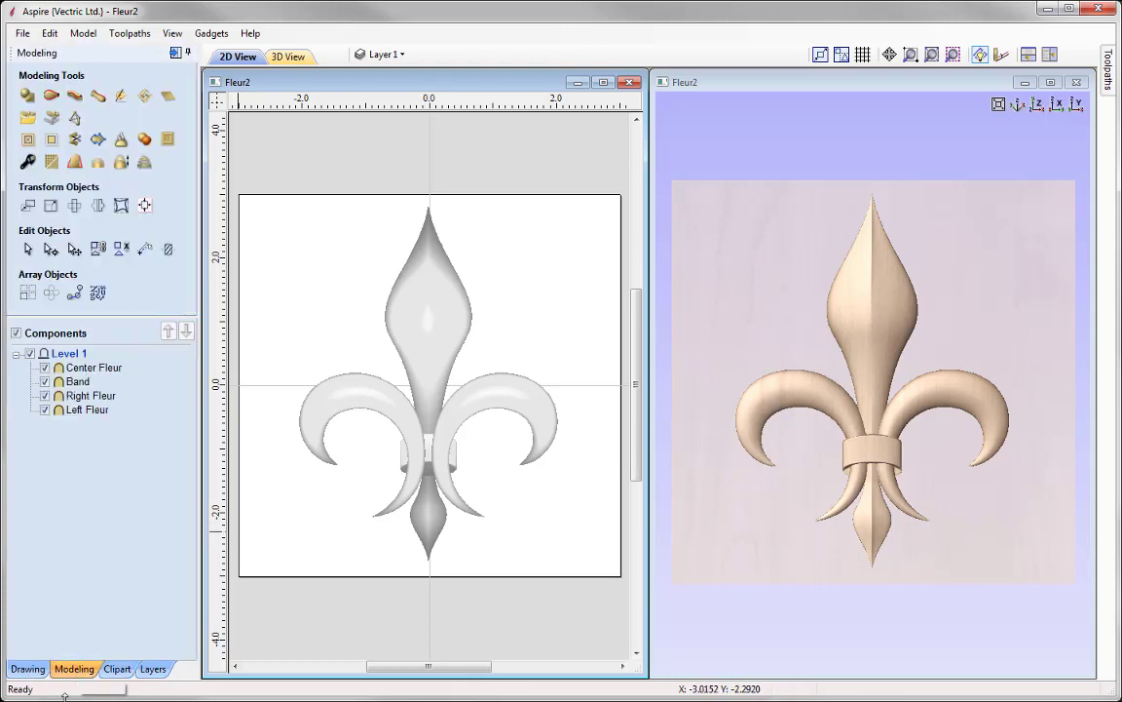
left_click(75, 119)
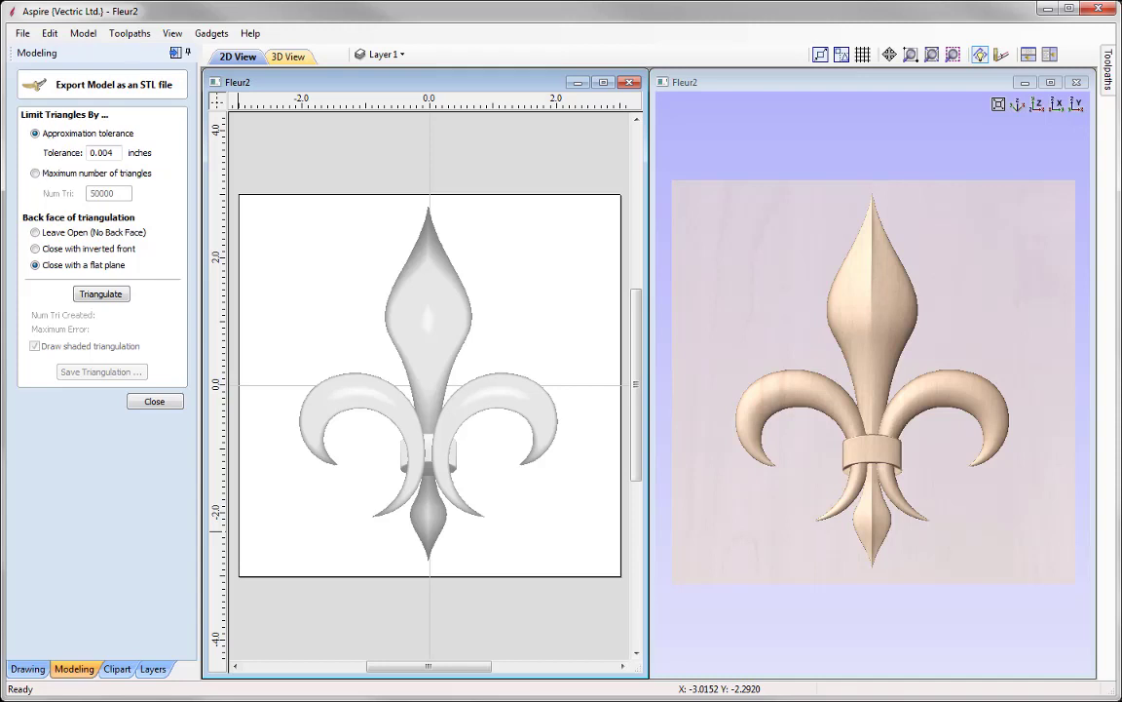
left_click(97, 152)
key("BackSpace")
type("1")
left_click(117, 300)
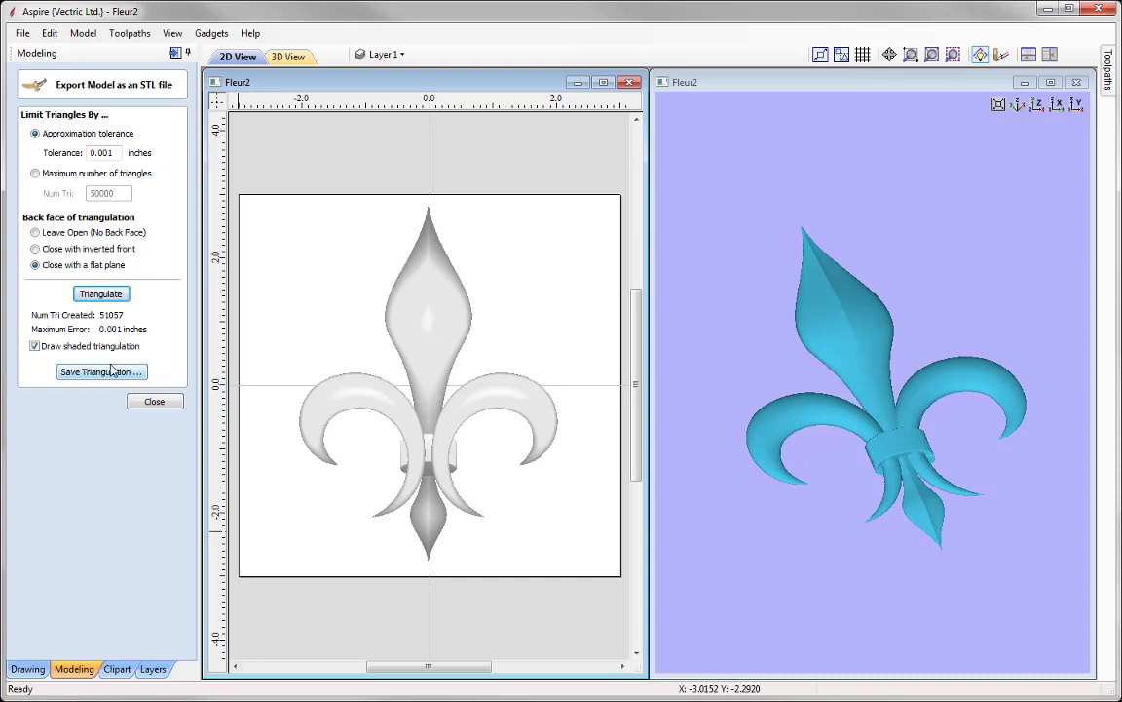
Maximize the 3D view and turn off shaded triangulation to examine the wireframe mesh up close
left_click(1051, 83)
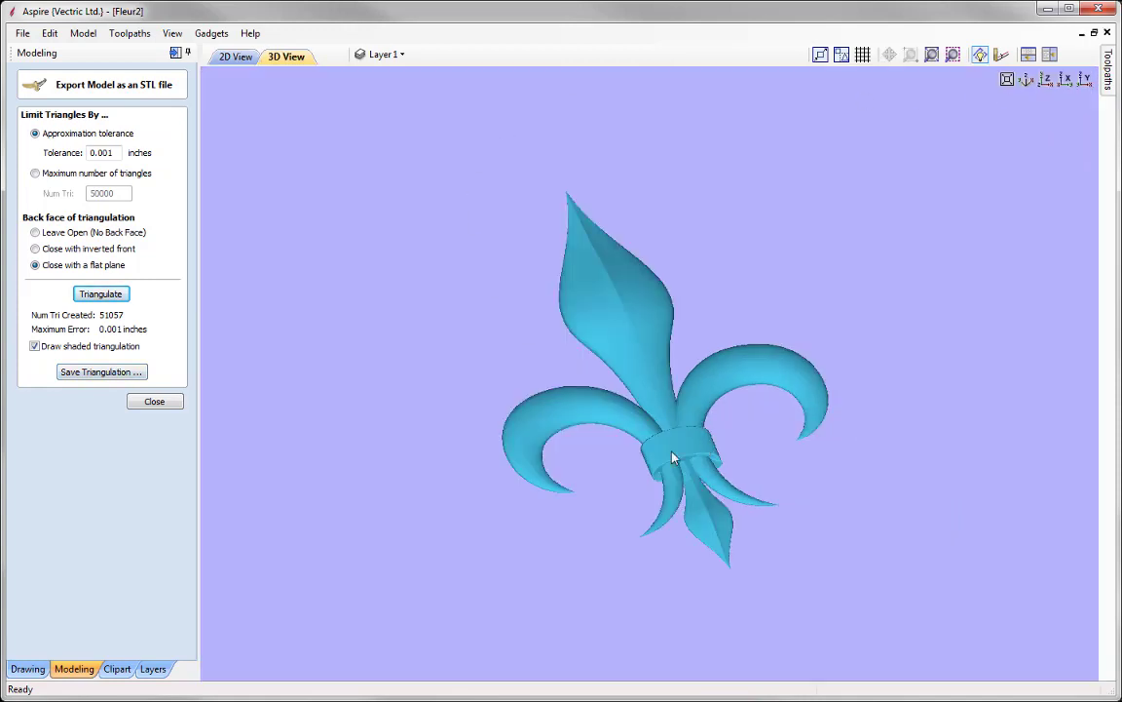
scroll(671, 457, "up", 5)
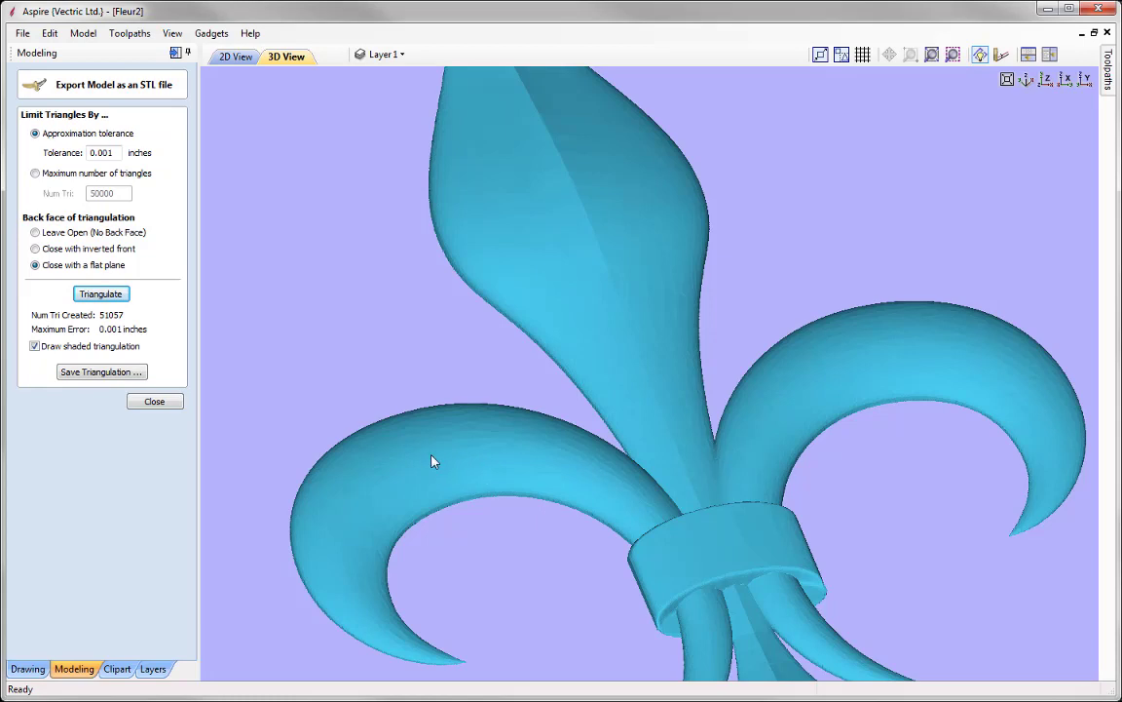
left_click(35, 347)
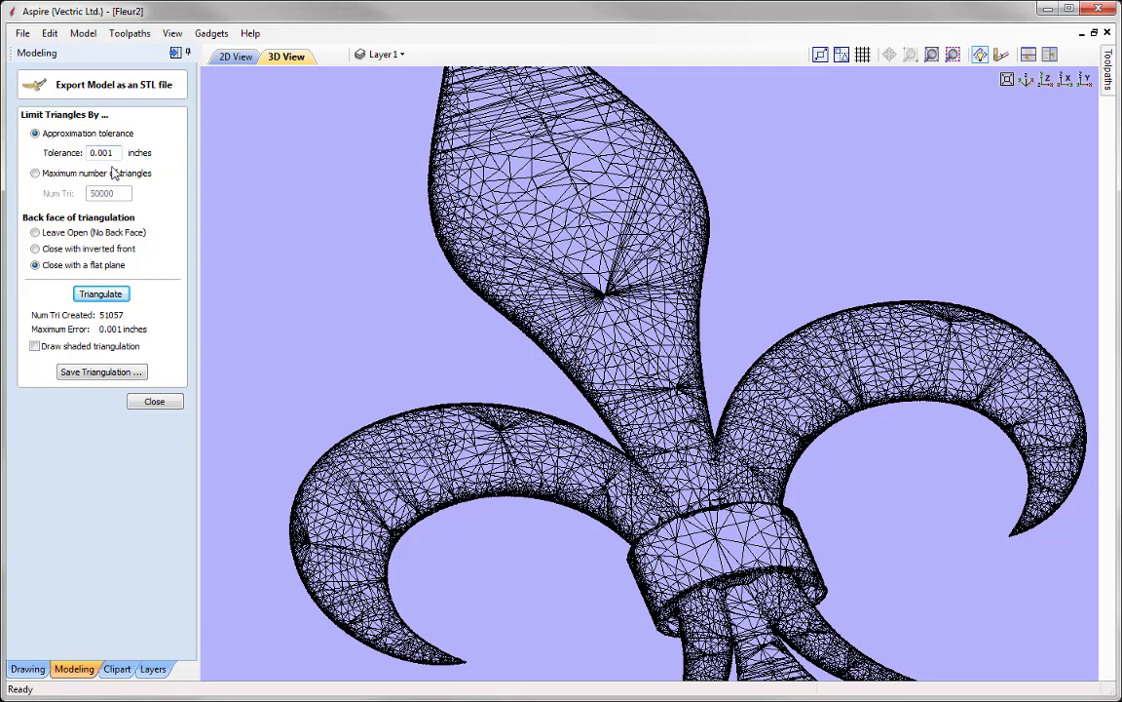
Retriangulate the model with a 0.0001 inch tolerance, inspect the denser mesh, and turn shaded triangulation back on
left_click(107, 153)
type("0")
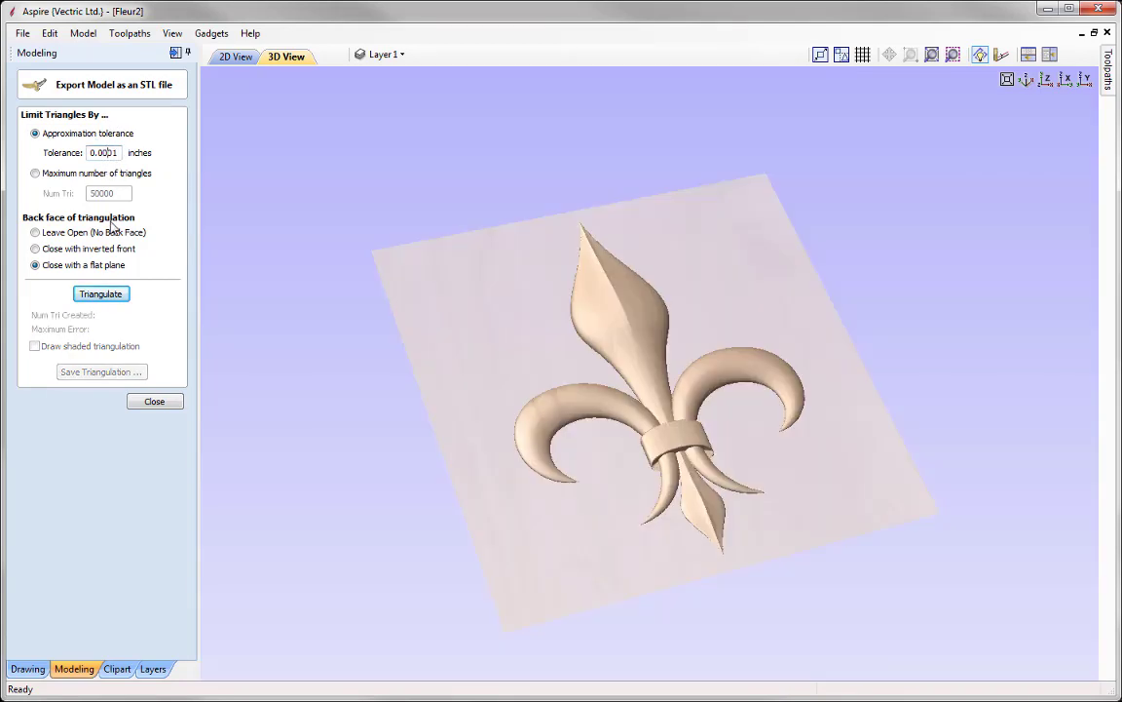
left_click(104, 294)
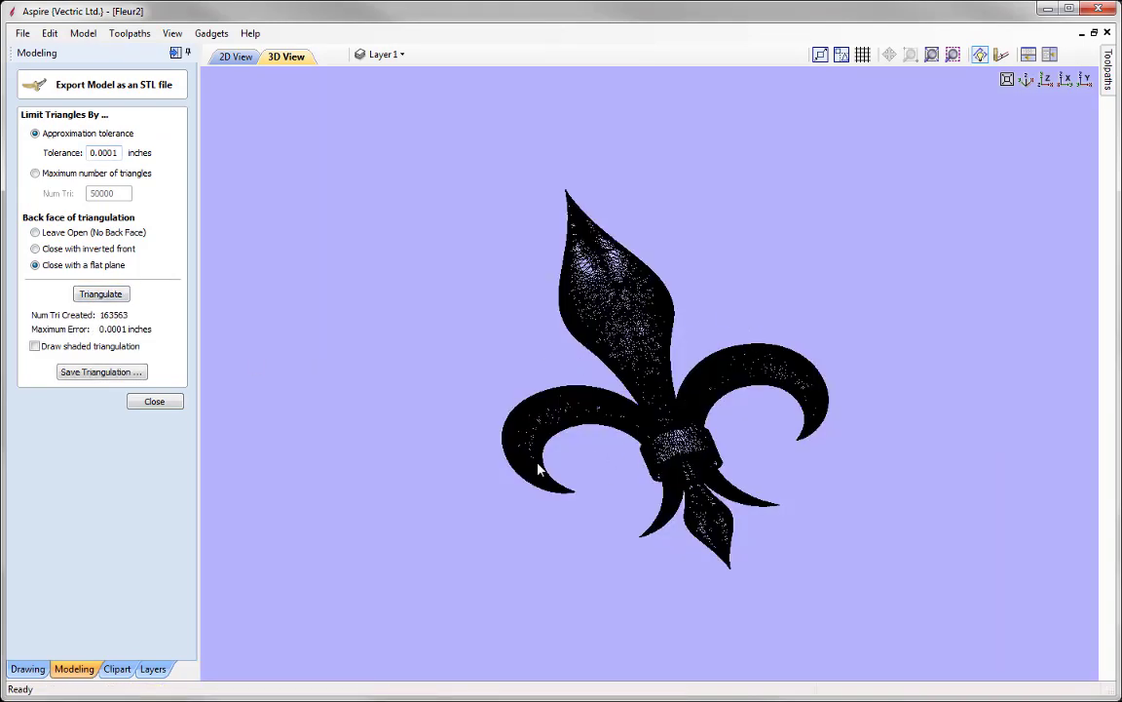
scroll(665, 465, "up", 5)
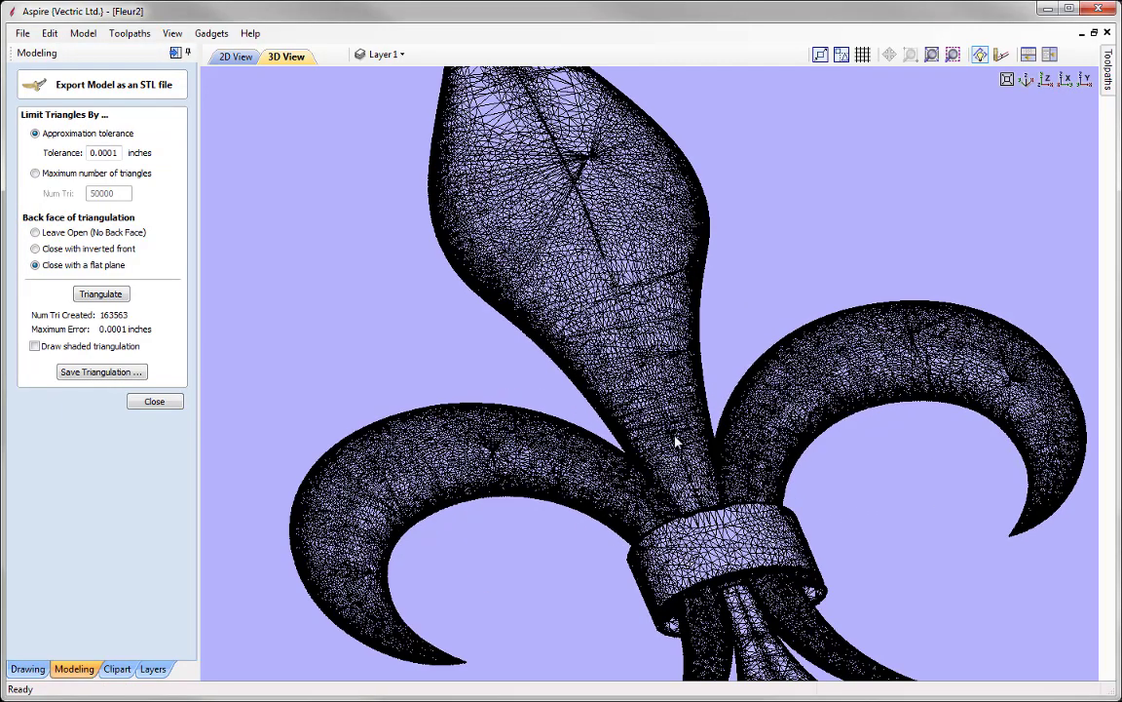
scroll(675, 442, "up", 2)
scroll(667, 363, "down", 4)
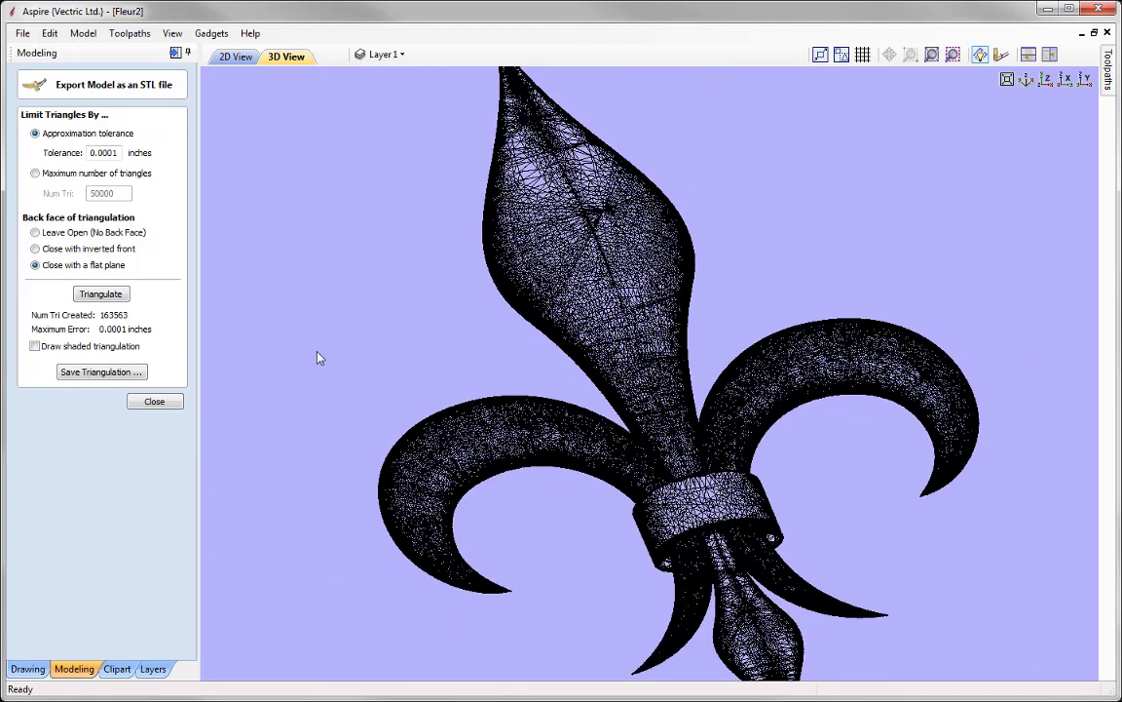
left_click(34, 347)
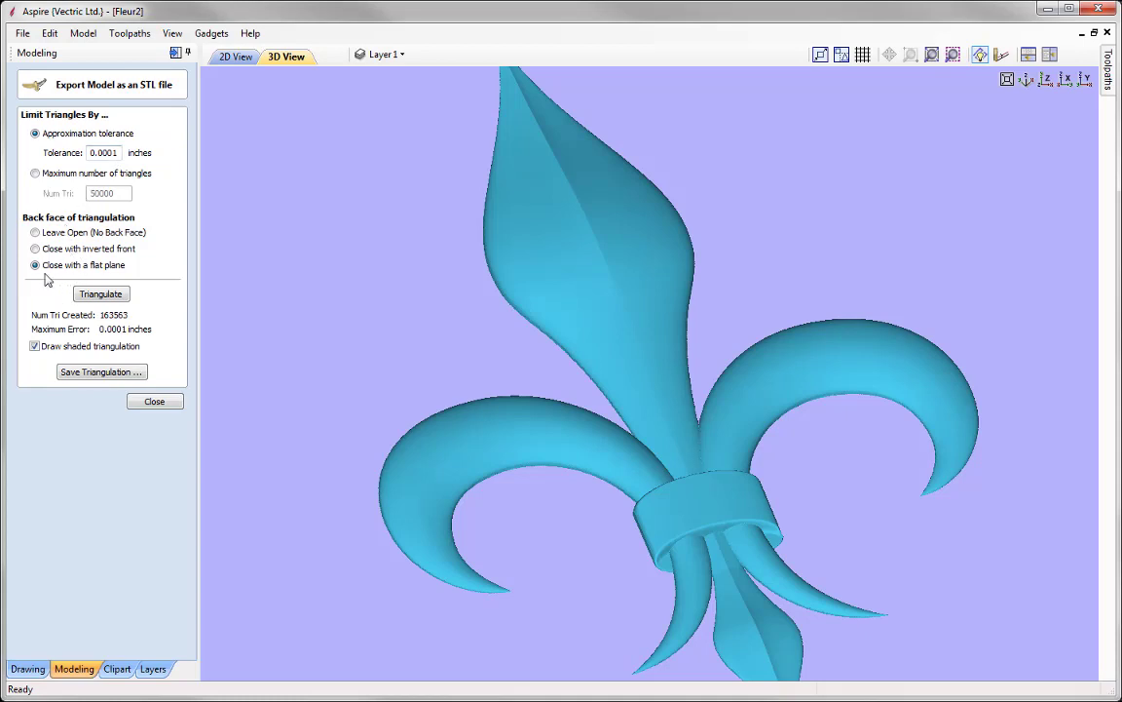
Set the back face of the triangulation to Leave Open (No Back Face) and inspect the model from several angles
left_click(35, 232)
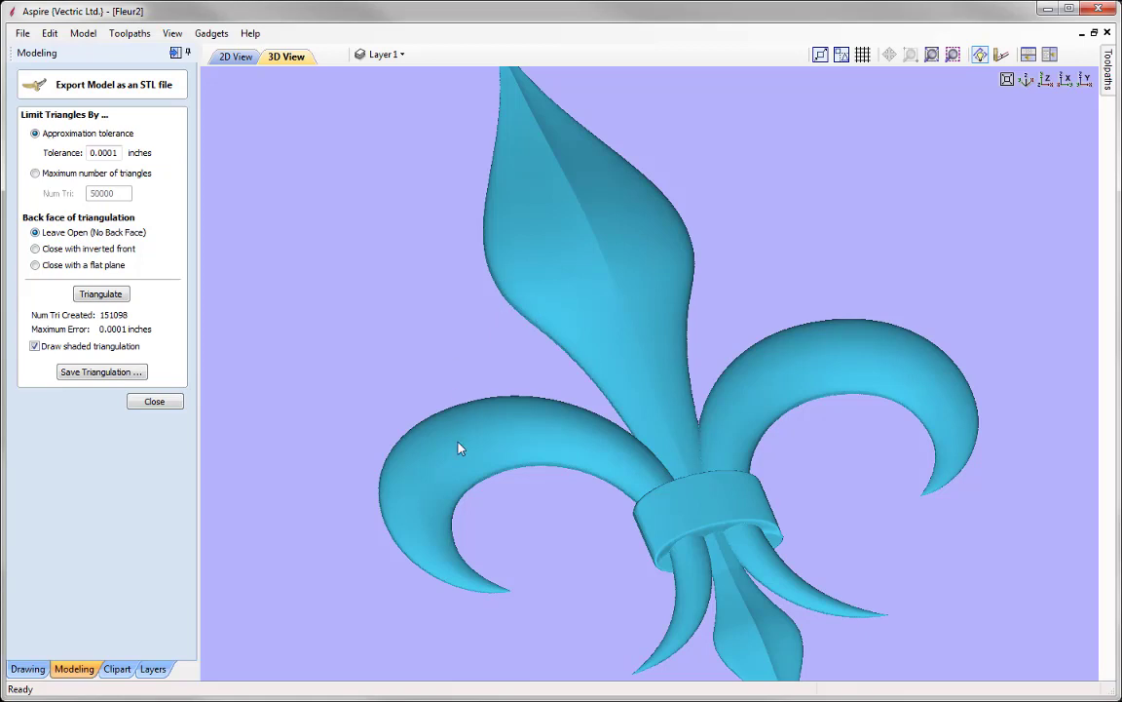
left_click_drag(461, 448, 519, 249)
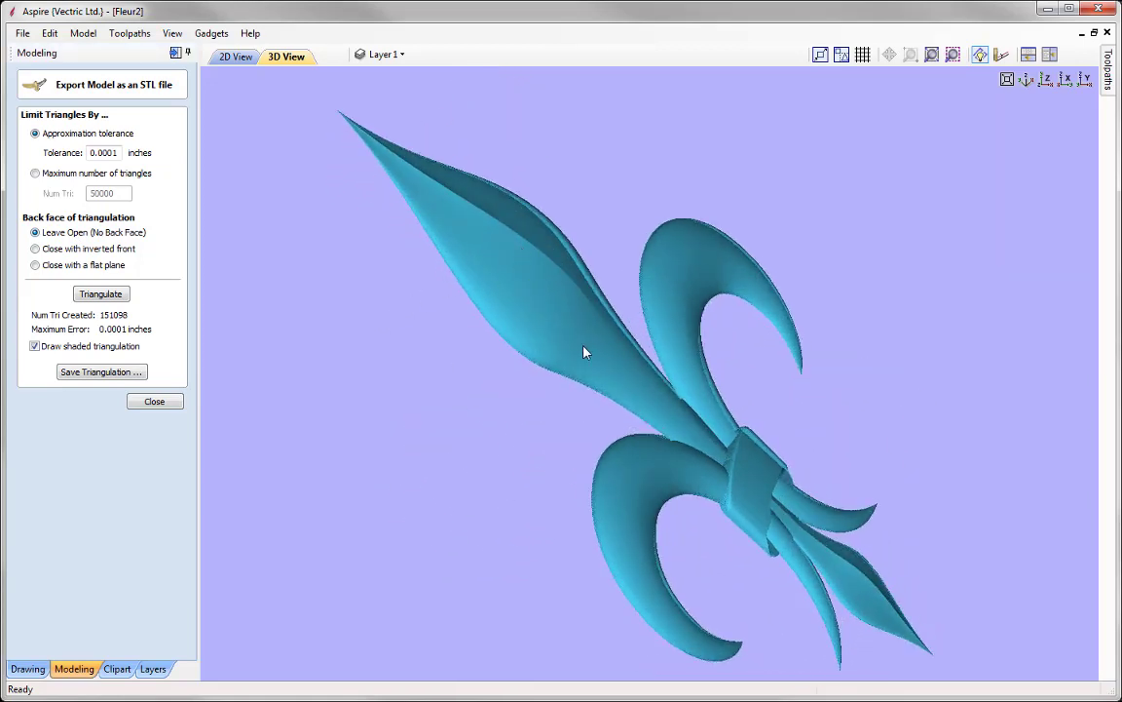
left_click_drag(667, 369, 346, 390)
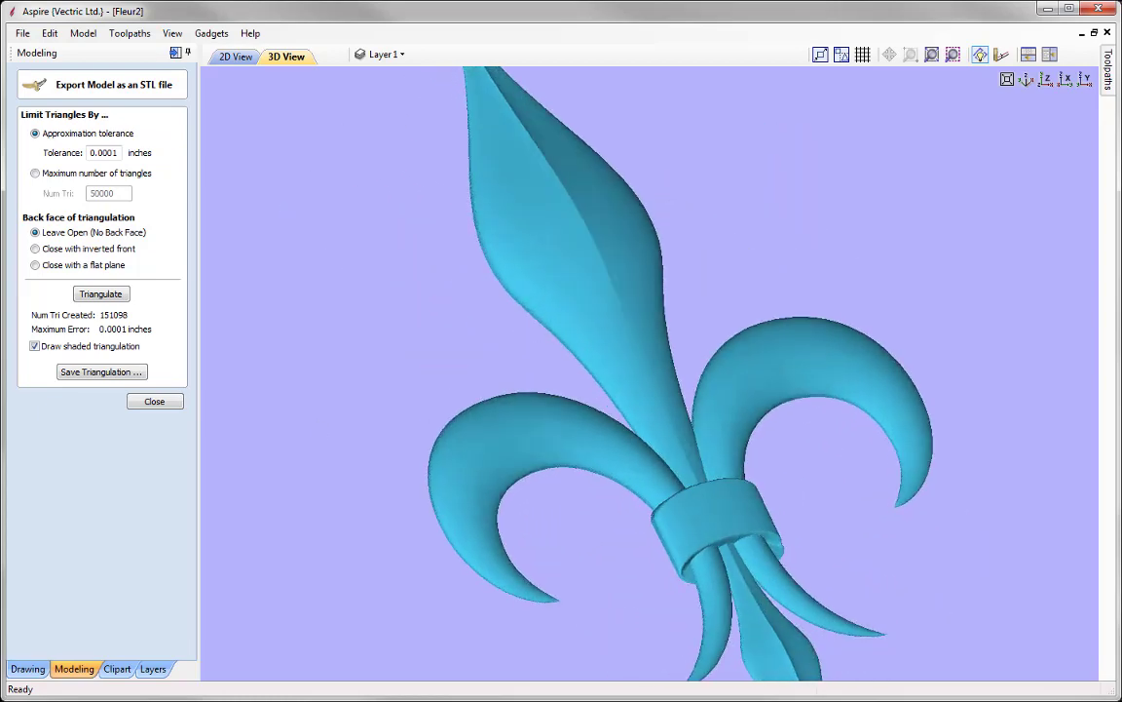
Set the back face to Close with inverted front and inspect the mirrored back of the model
left_click(35, 248)
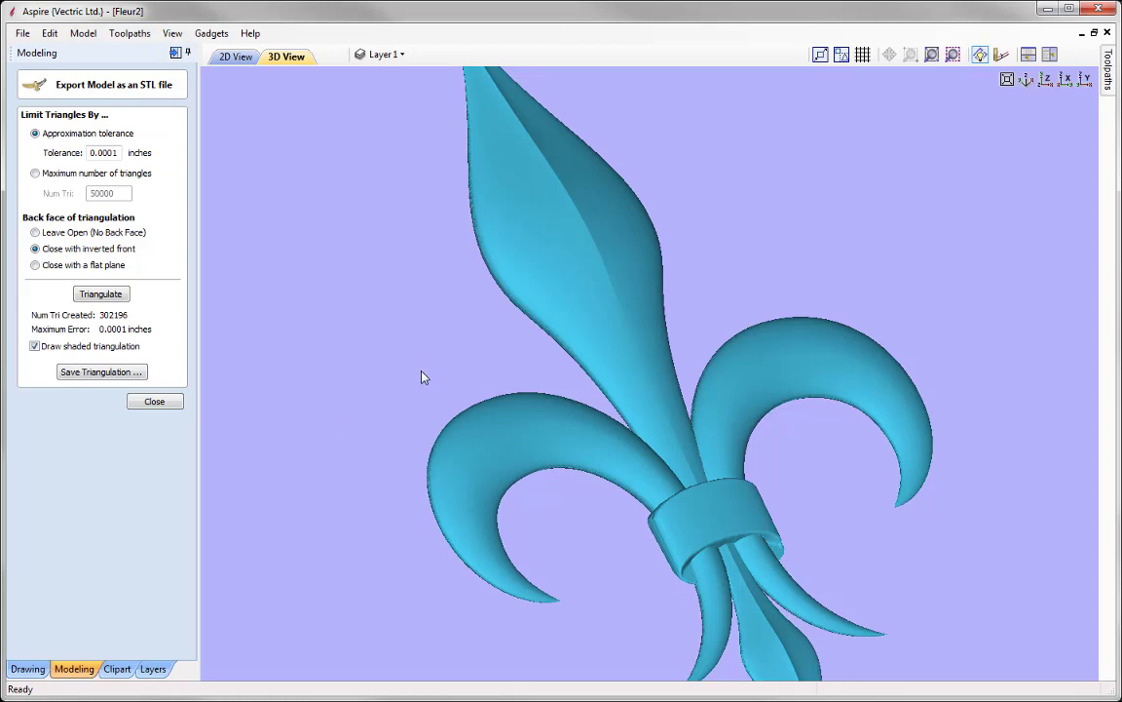
left_click_drag(421, 416, 763, 304)
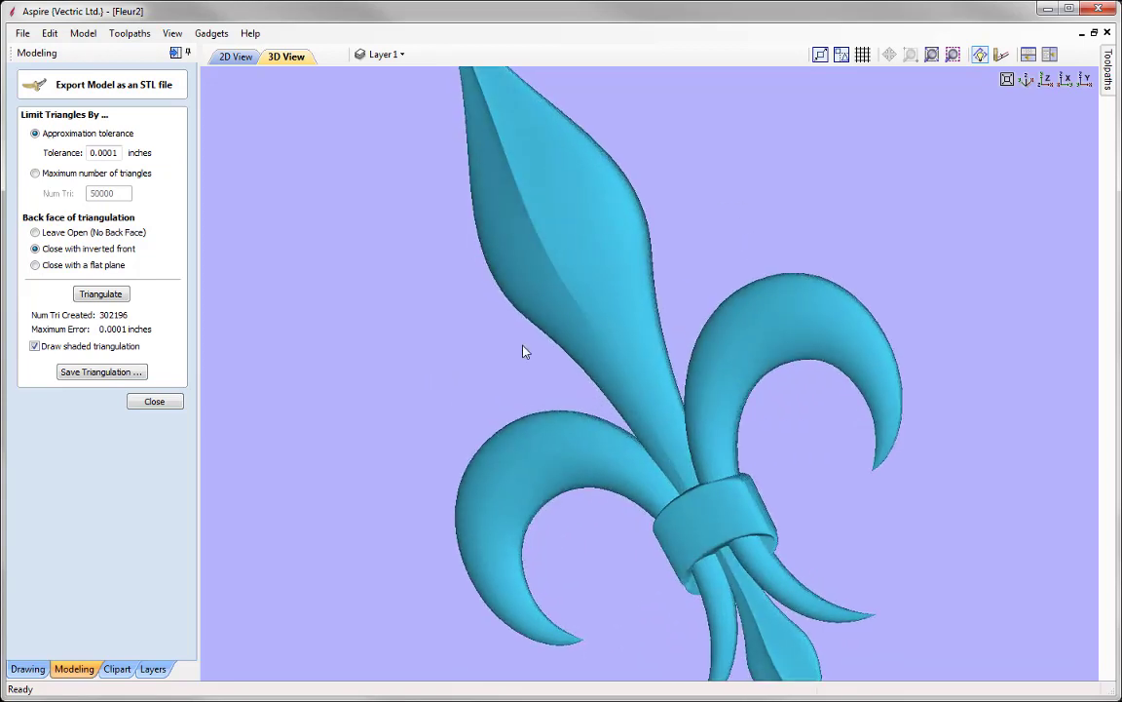
left_click_drag(564, 281, 400, 364)
Set the back face to Close with a flat plane and check the underside of the model
left_click(37, 266)
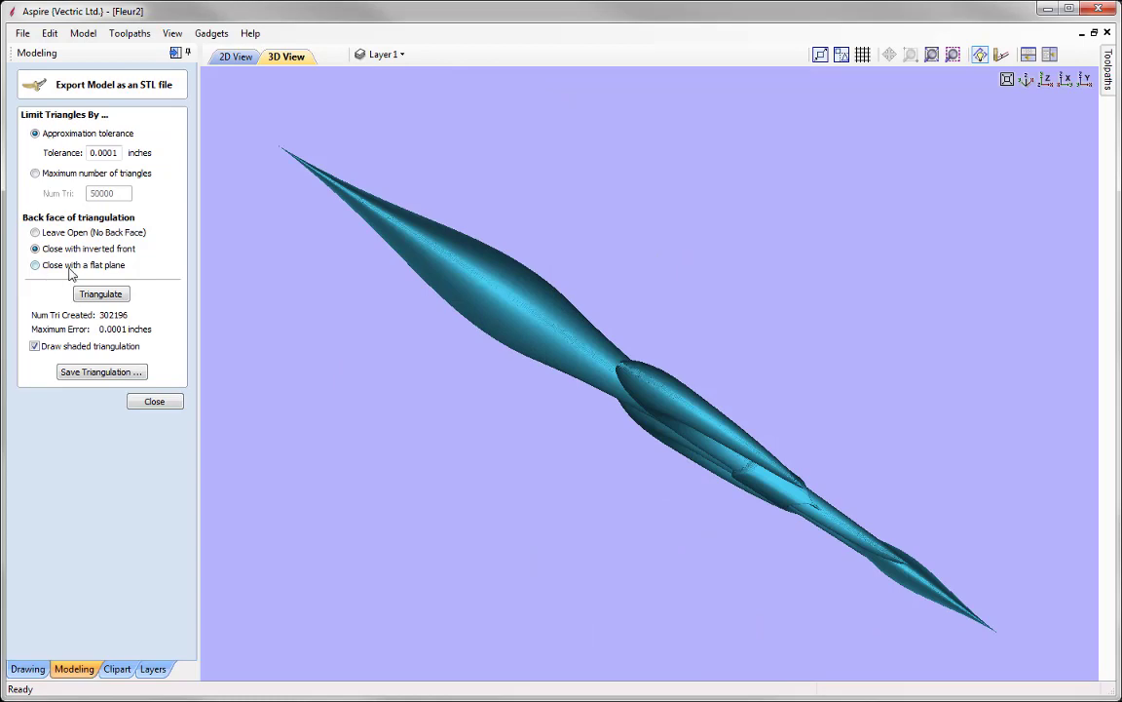
left_click_drag(289, 421, 518, 238)
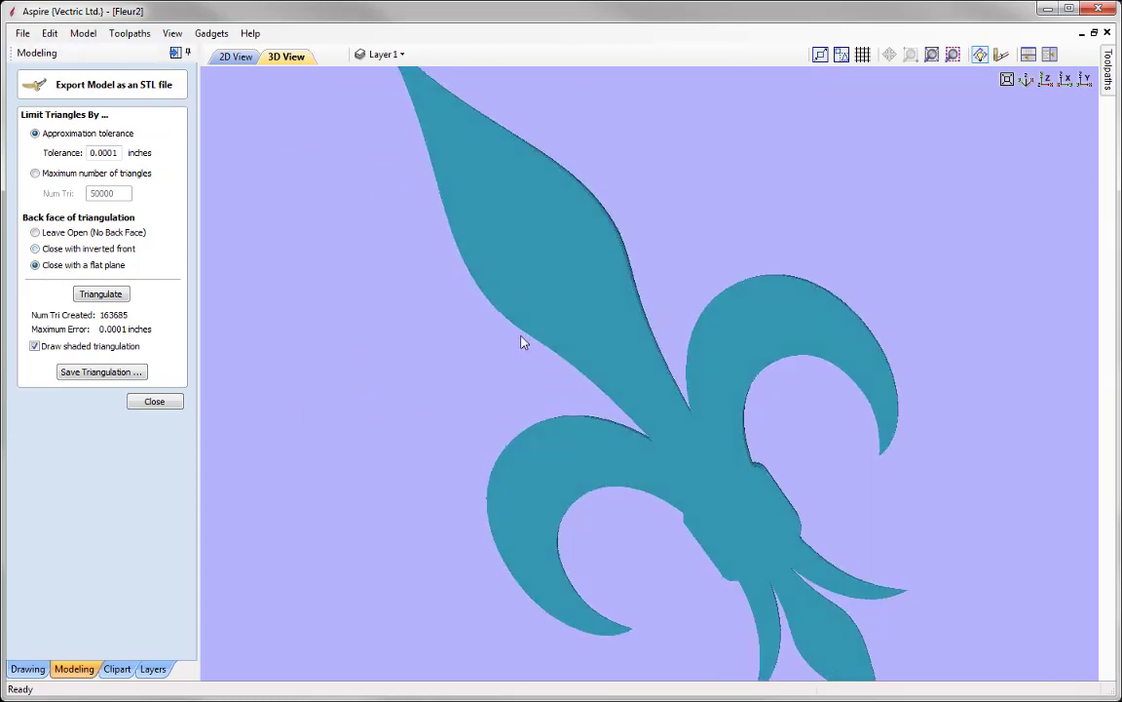
mouse_move(521, 343)
left_mouse_down()
mouse_move(523, 451)
mouse_move(280, 451)
mouse_move(571, 456)
mouse_move(545, 444)
left_mouse_up()
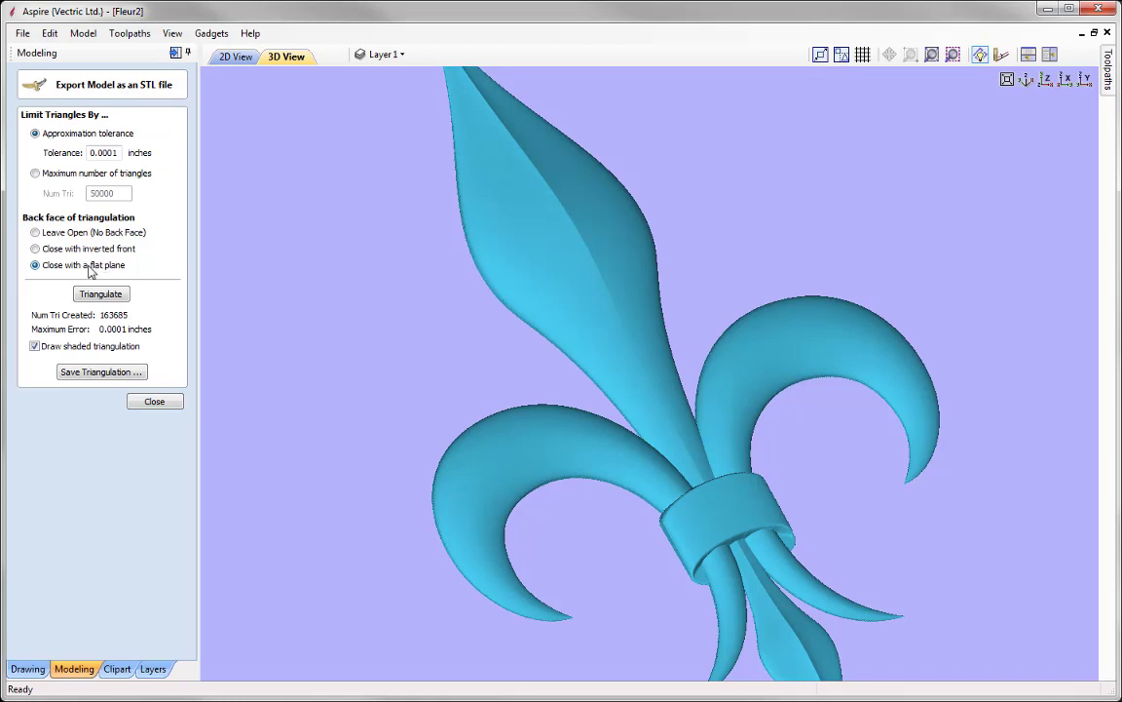
Check the file formats available for saving the triangulation, then cancel the save and close the STL export
left_click(106, 374)
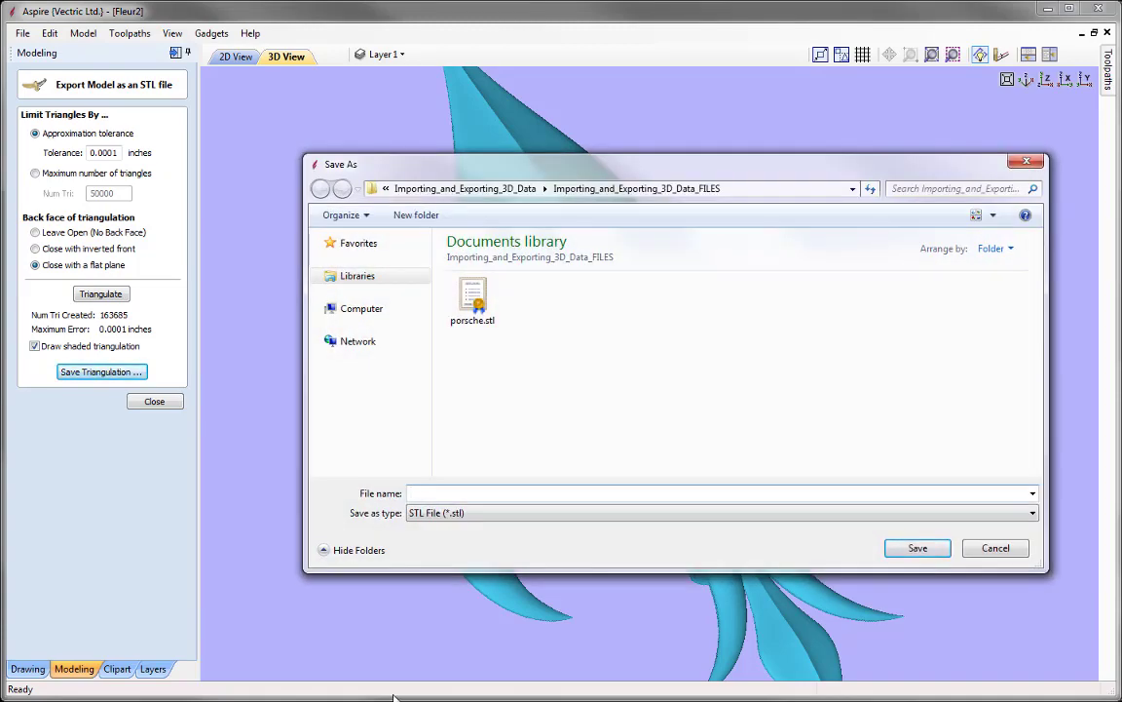
left_click(543, 519)
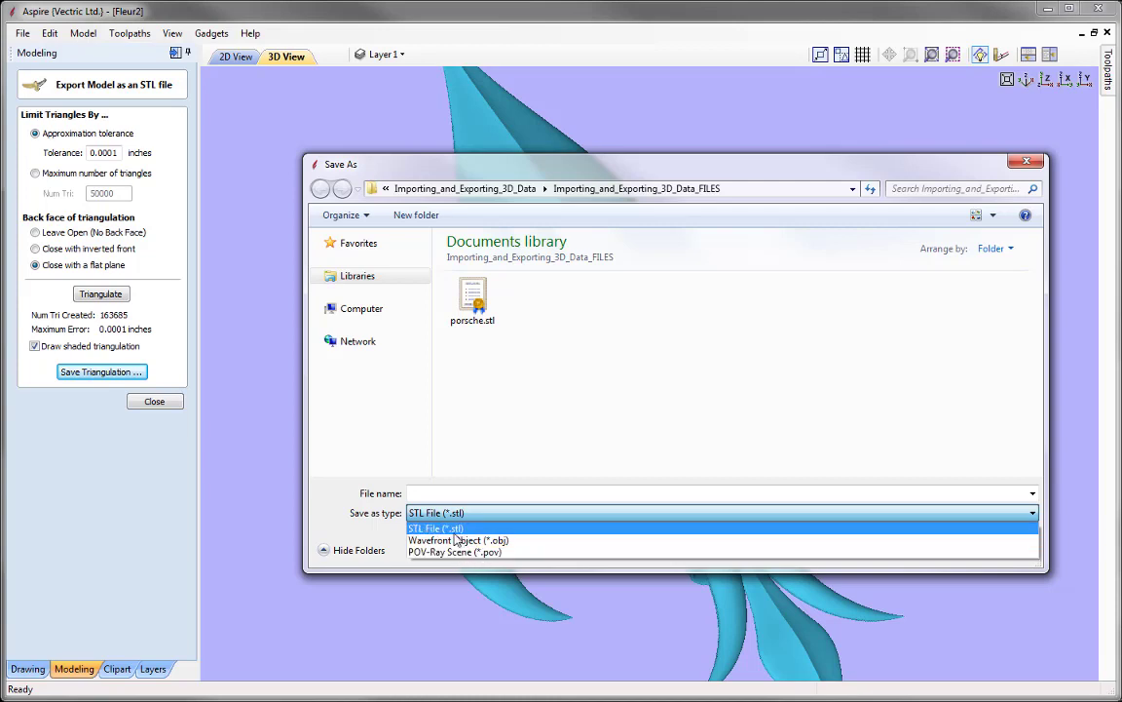
key("Escape")
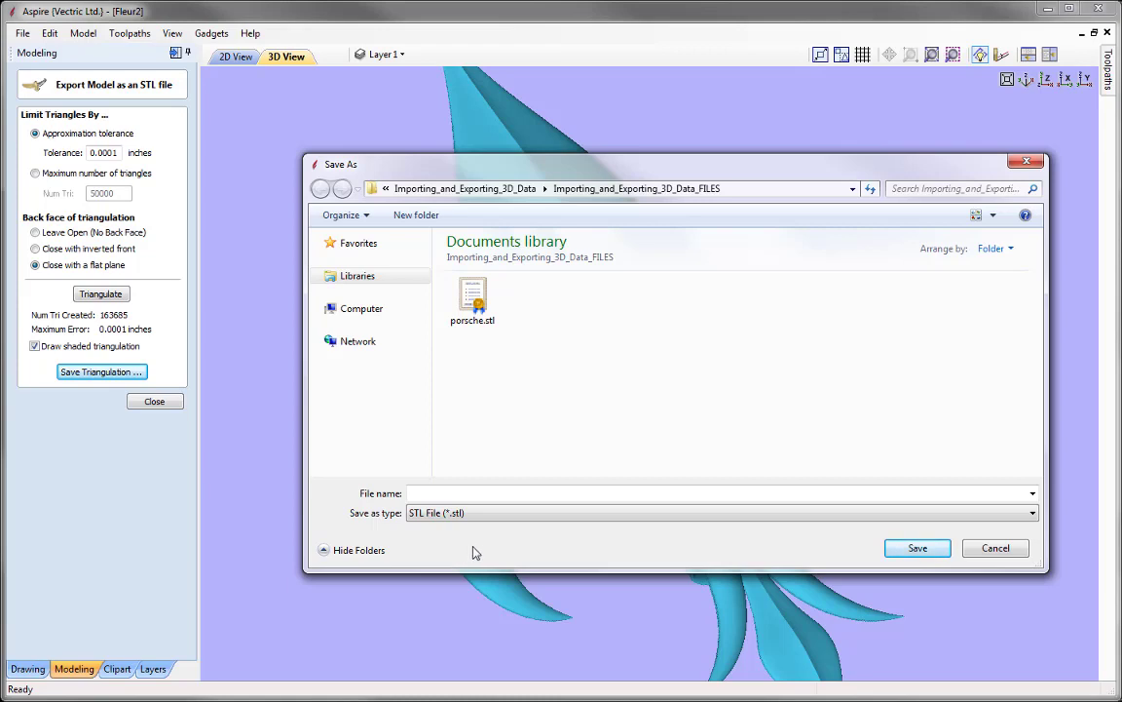
left_click(1004, 549)
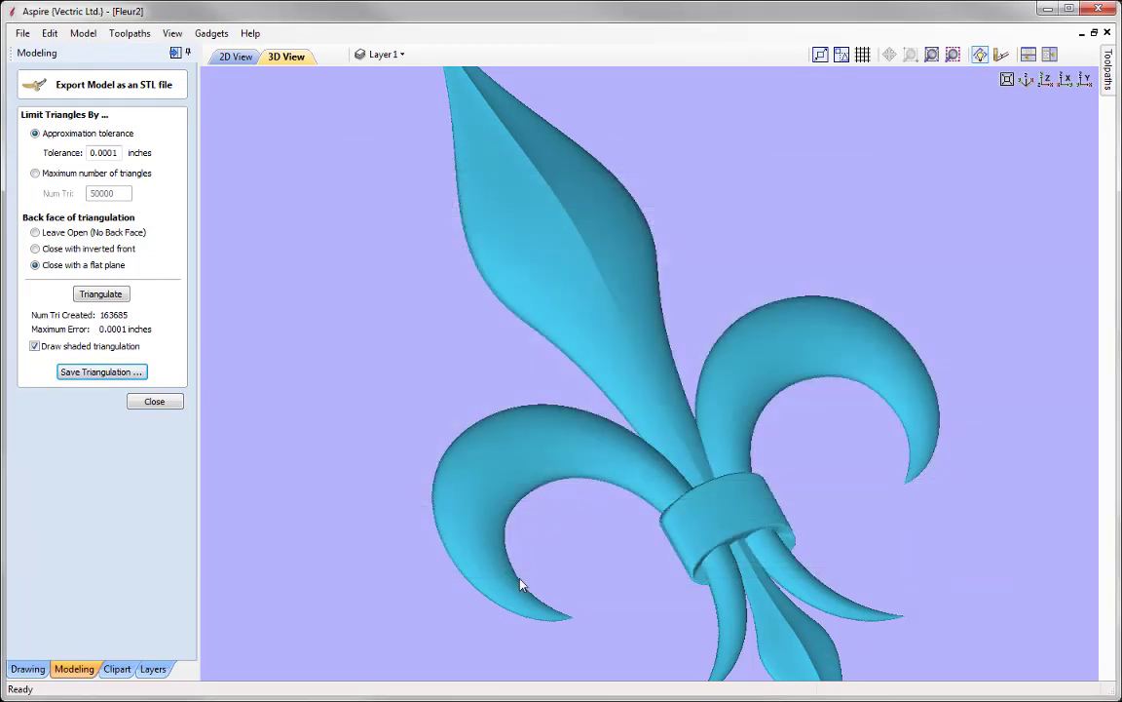
left_click(154, 401)
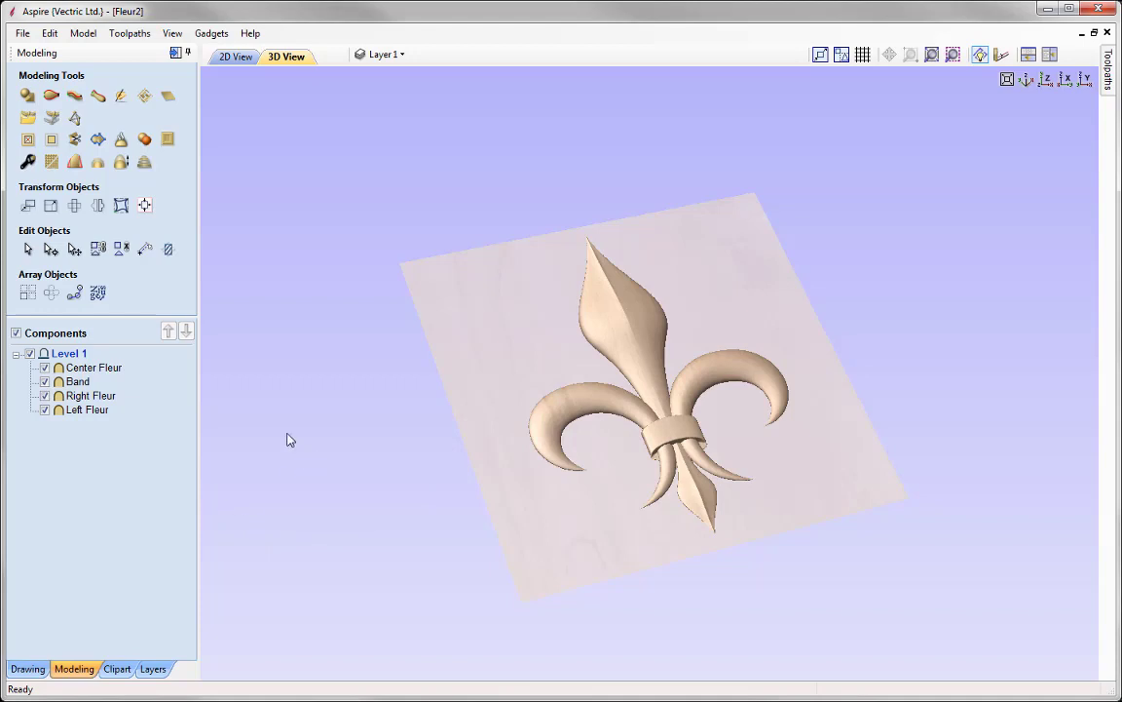
Check the file formats for exporting the model as a grayscale bitmap, choose 16 Bit Tiff, and cancel the export
left_click(84, 37)
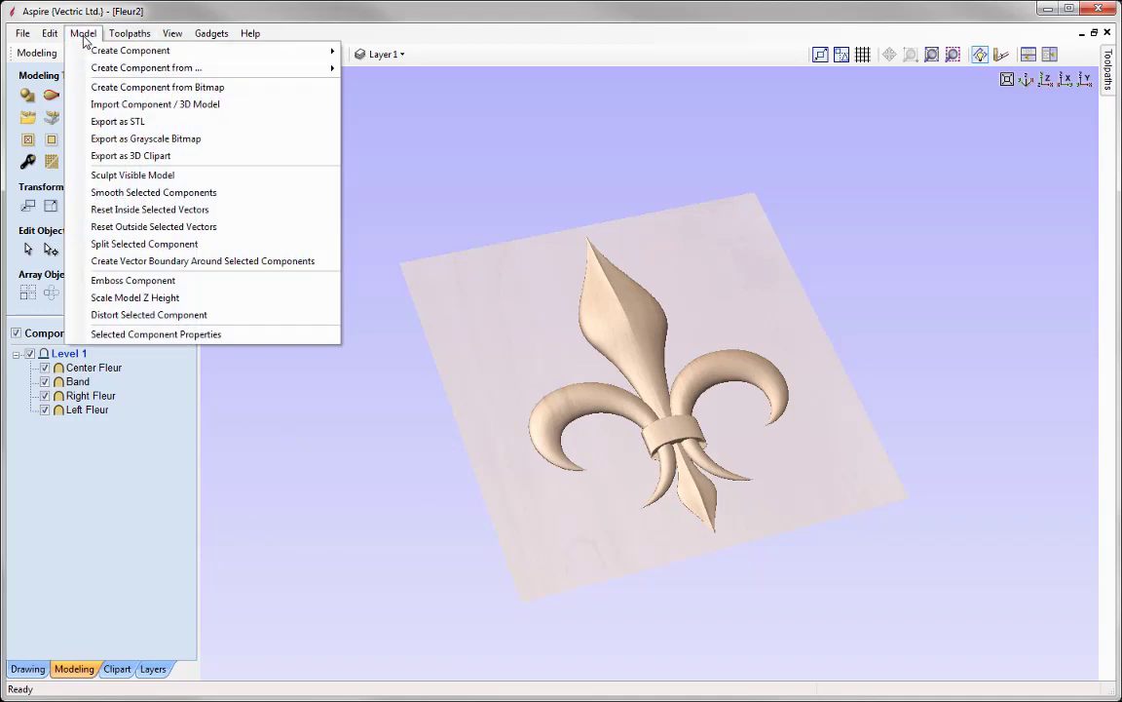
left_click(215, 144)
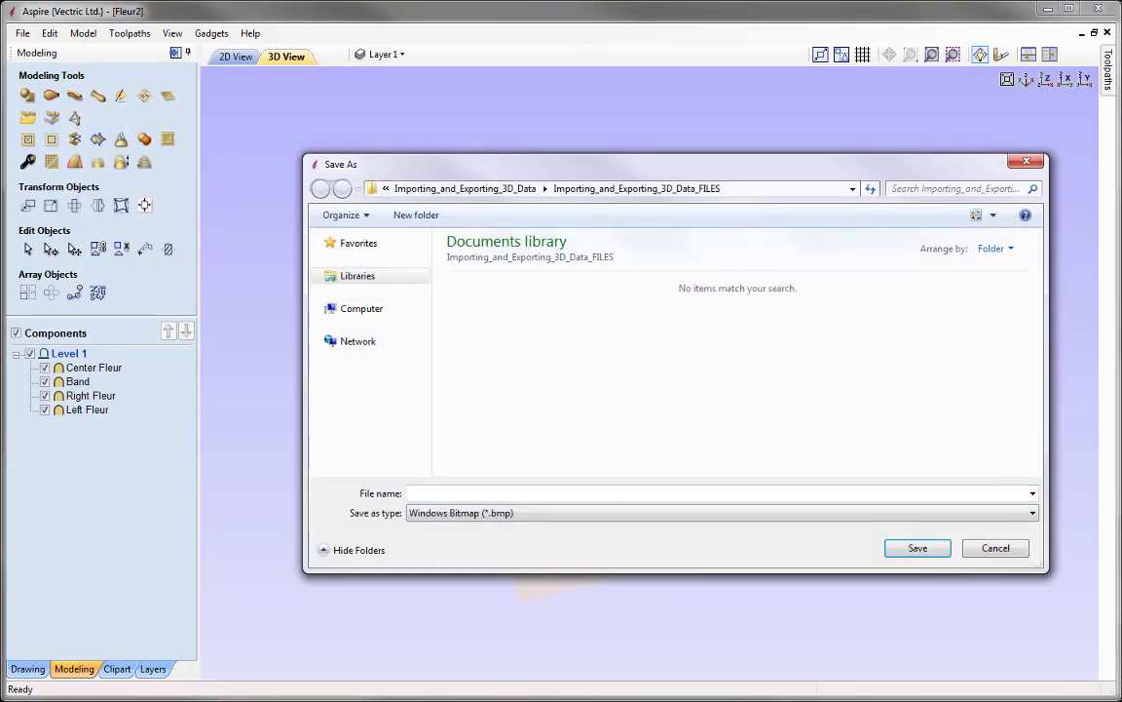
left_click(450, 513)
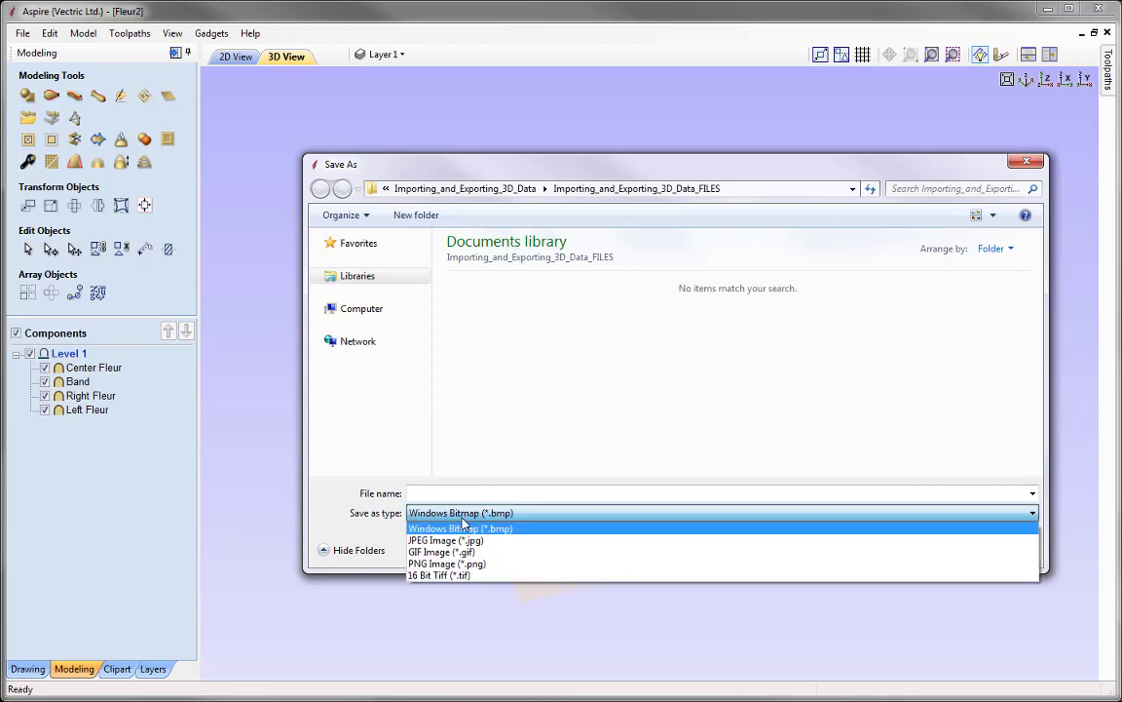
left_click(446, 576)
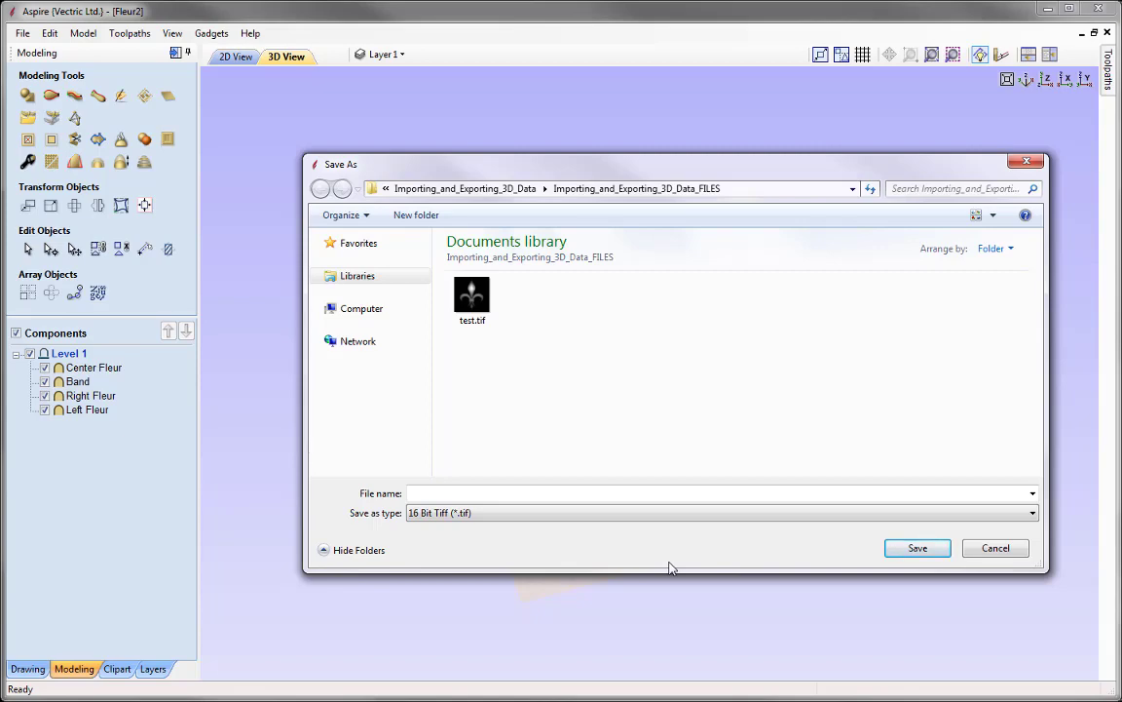
left_click(992, 549)
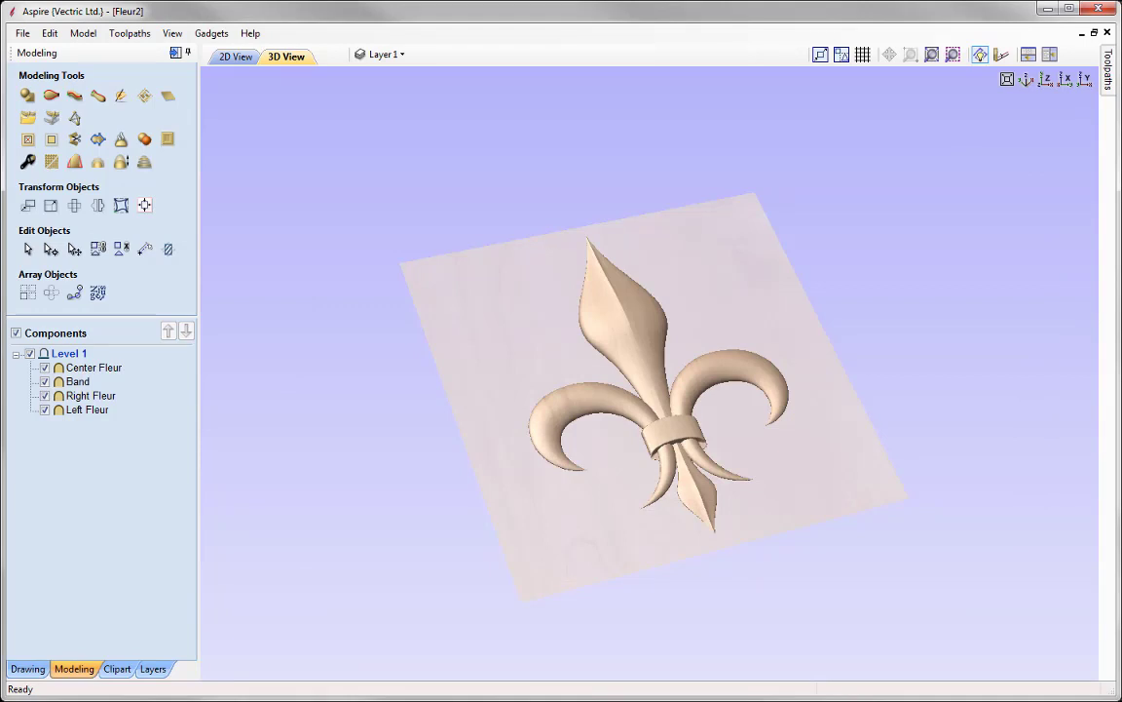